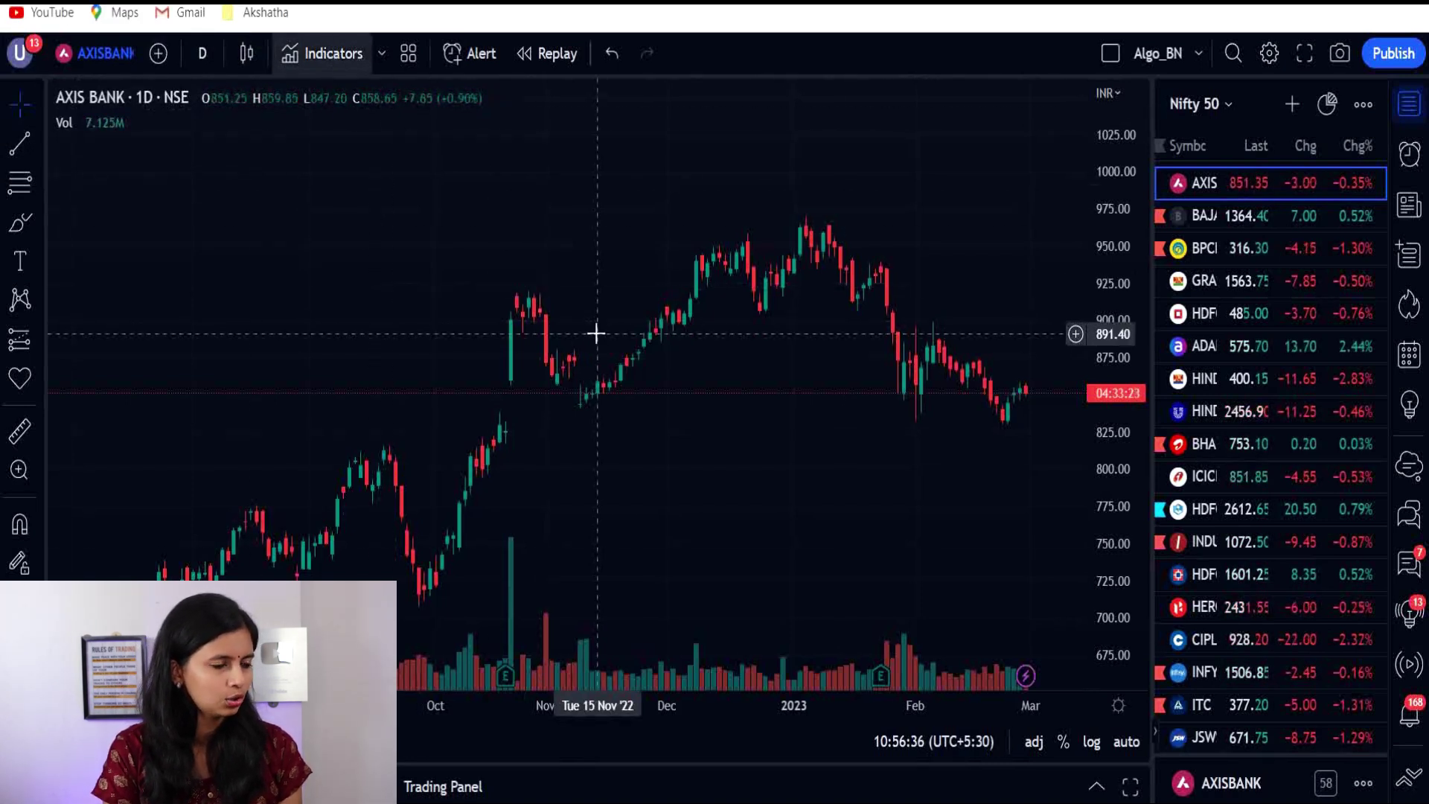
- Search the indicators for supertrend and add the built-in technical Supertrend to the Axis Bank daily chart
key(slash)
text(s)
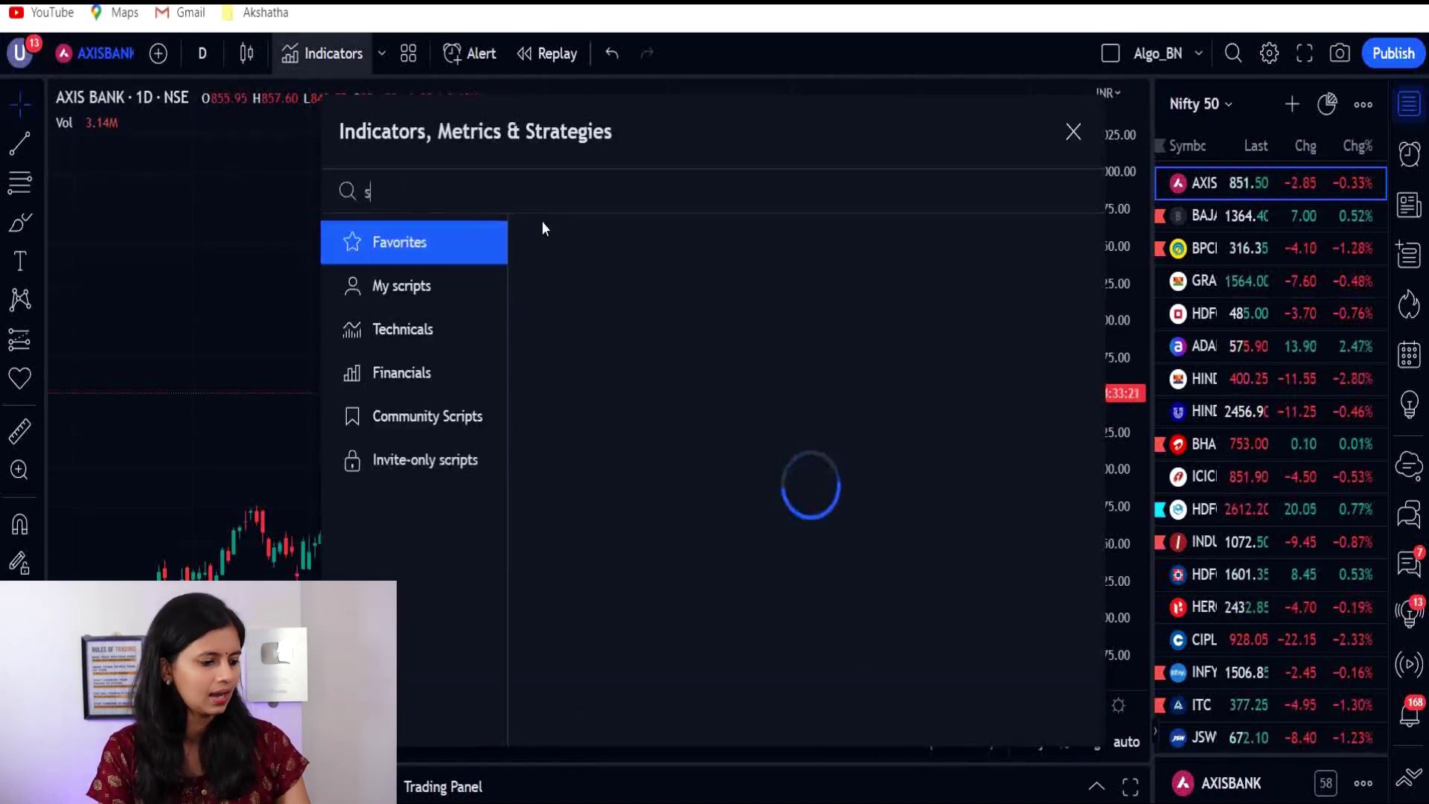
text(upertrend)
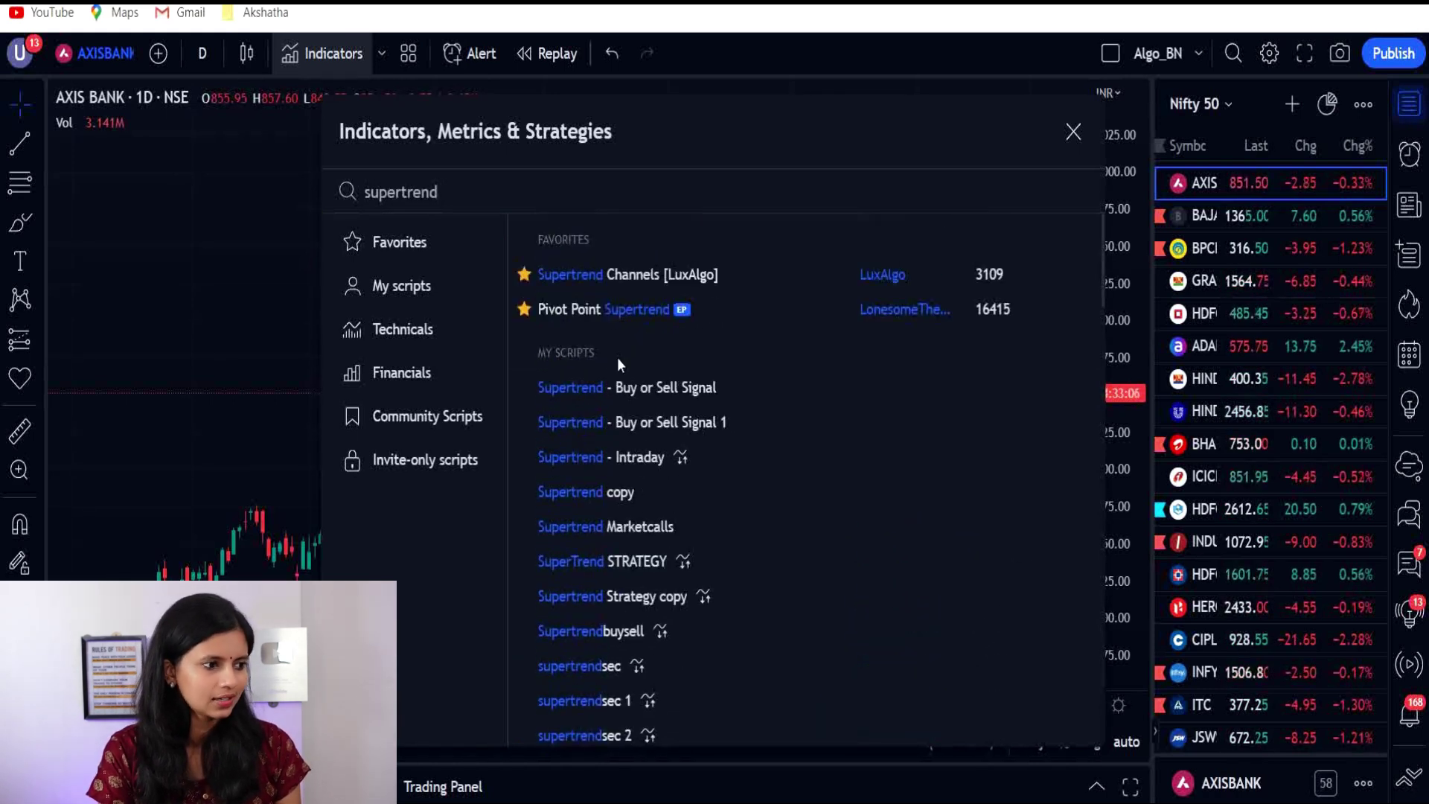
scroll(667, 596, down, 5)
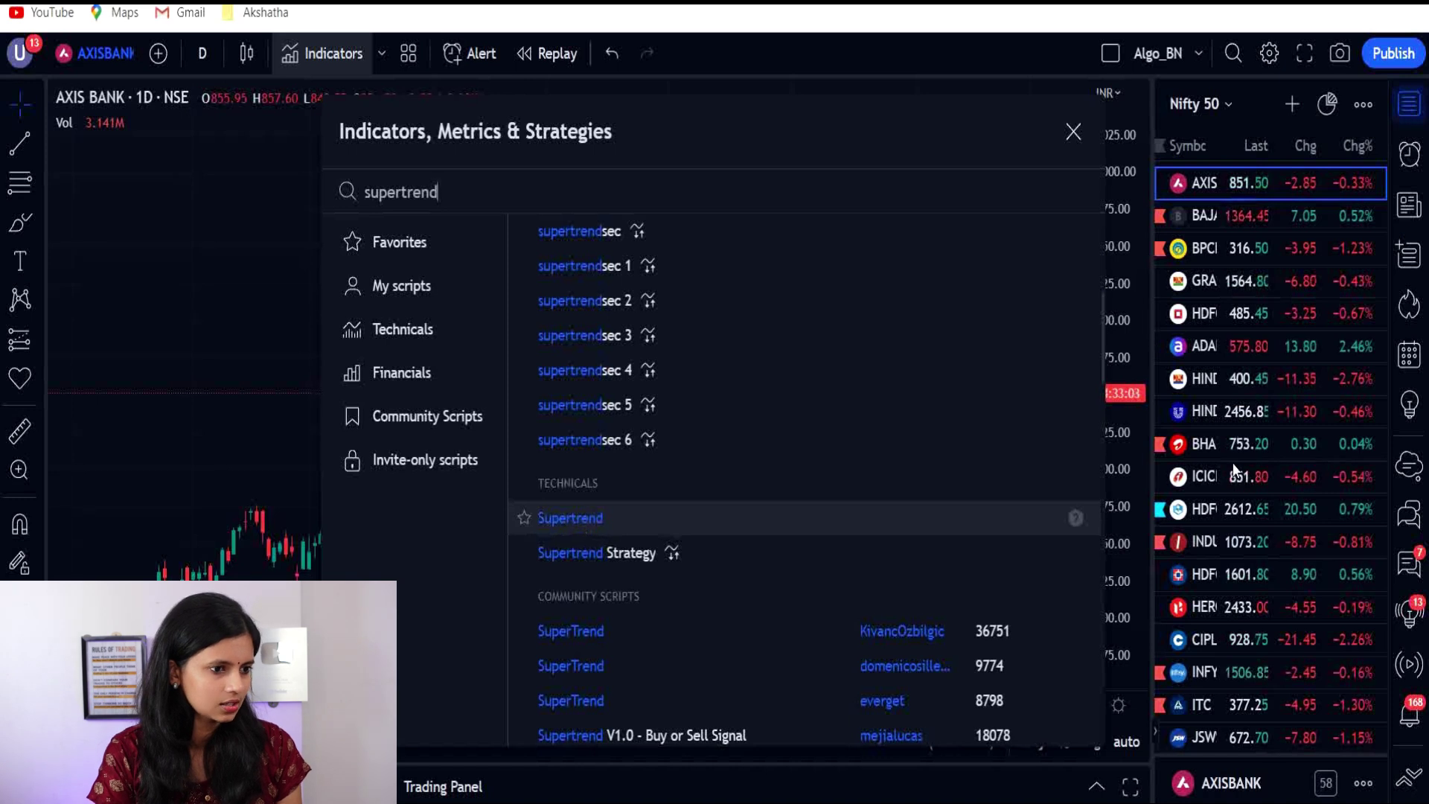
key(Return)
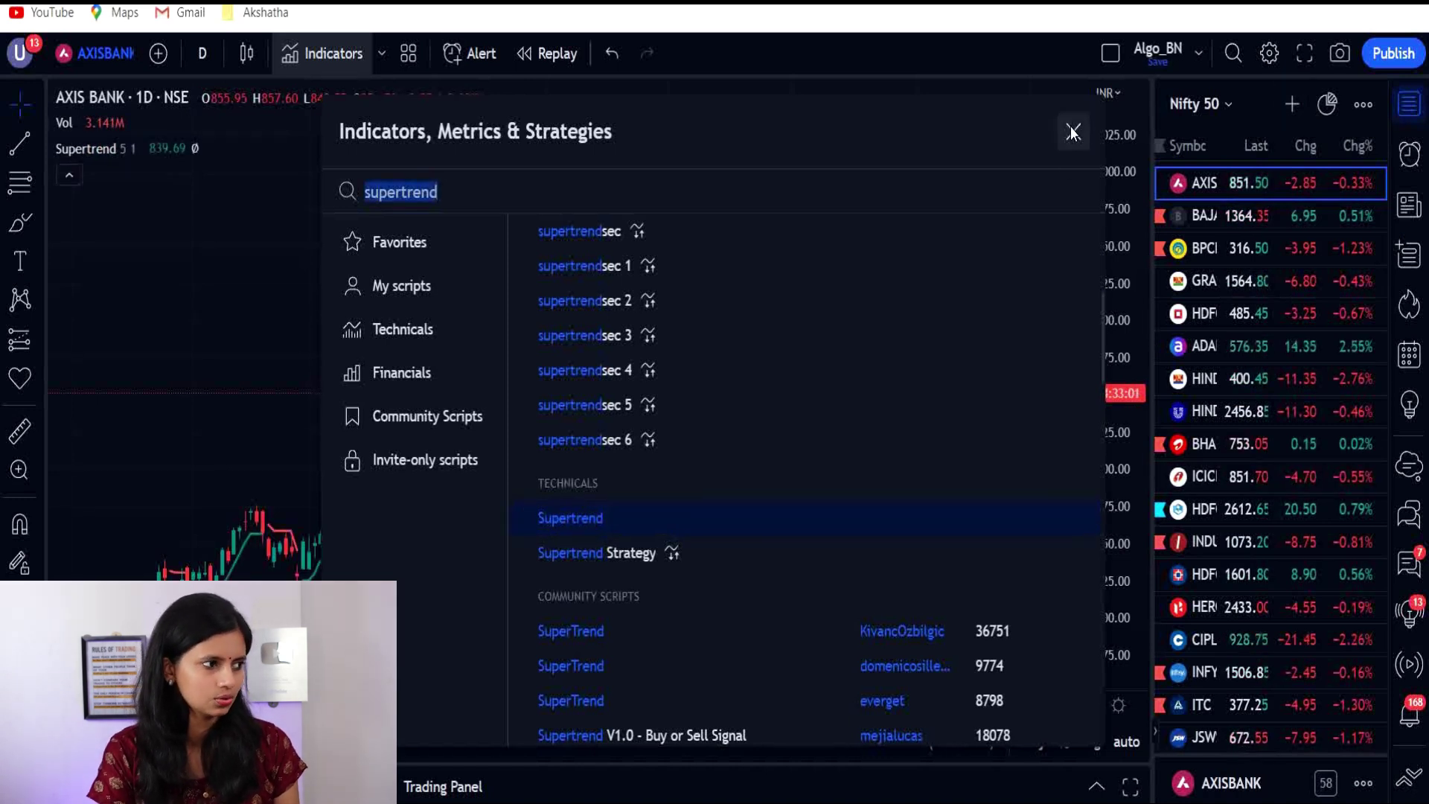
click(1071, 127)
- Search the indicators for pivot and add Pivot Points Standard to the chart
scroll(841, 476, up, 2)
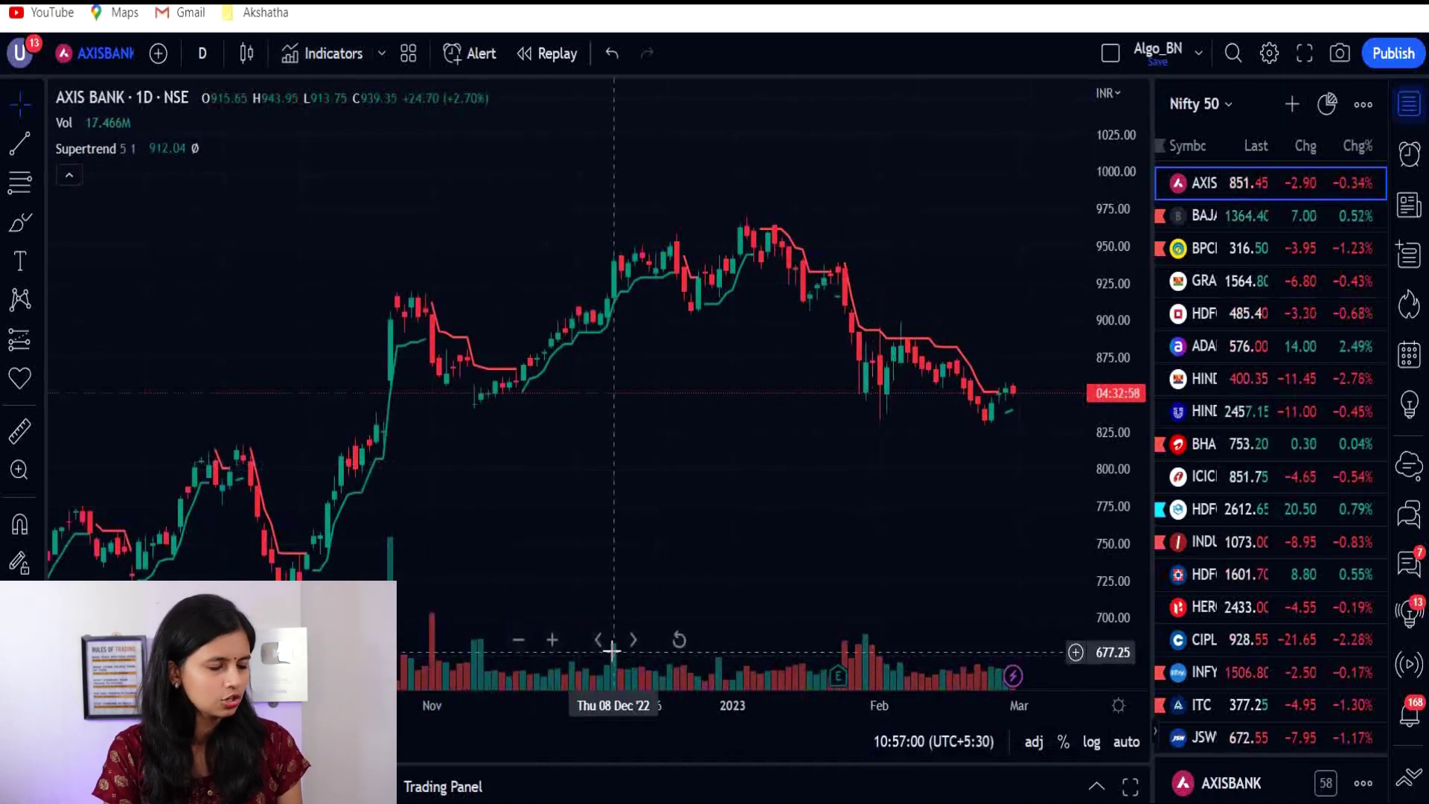
scroll(551, 492, up, 1)
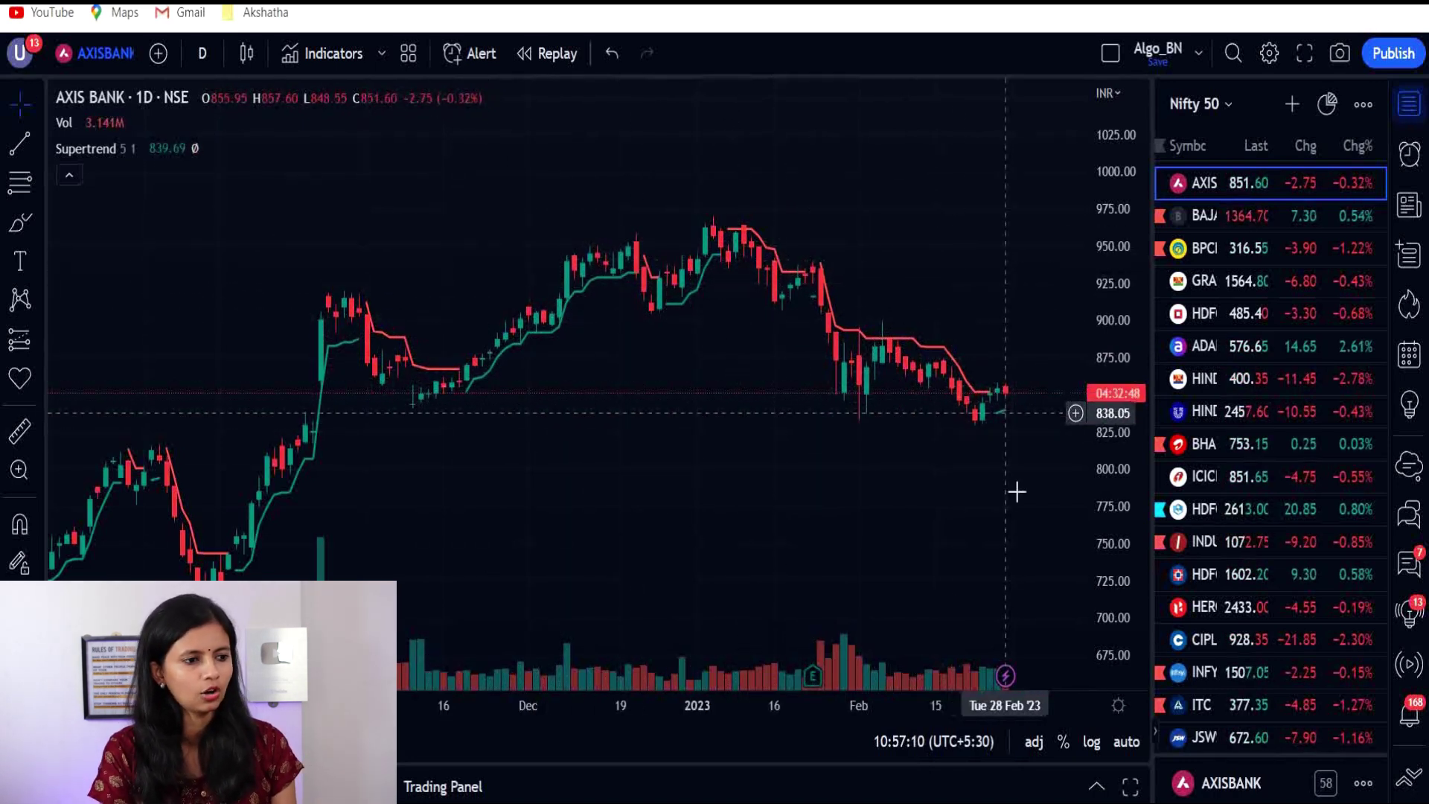
scroll(868, 498, up, 2)
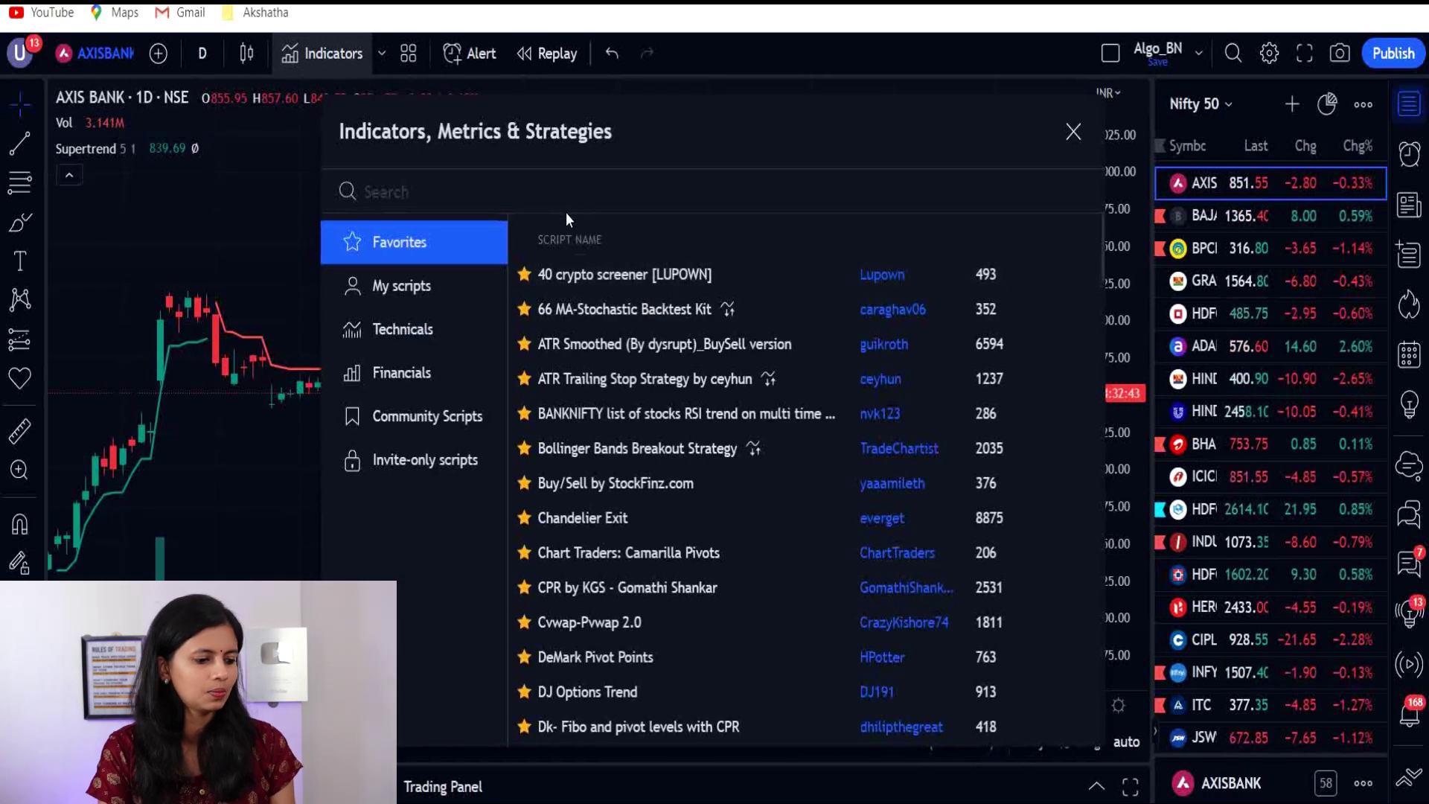
text(pivot)
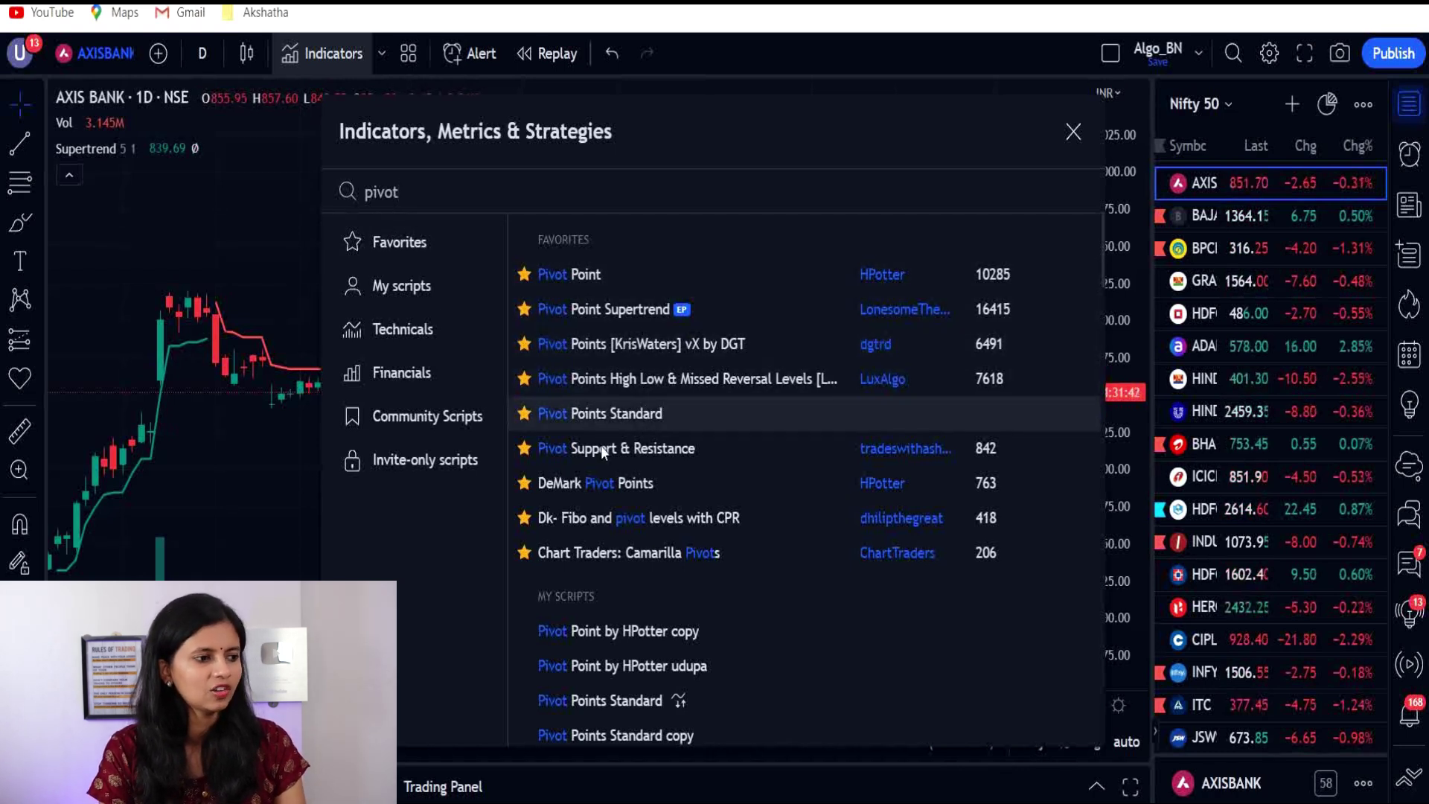
click(704, 413)
key(Escape)
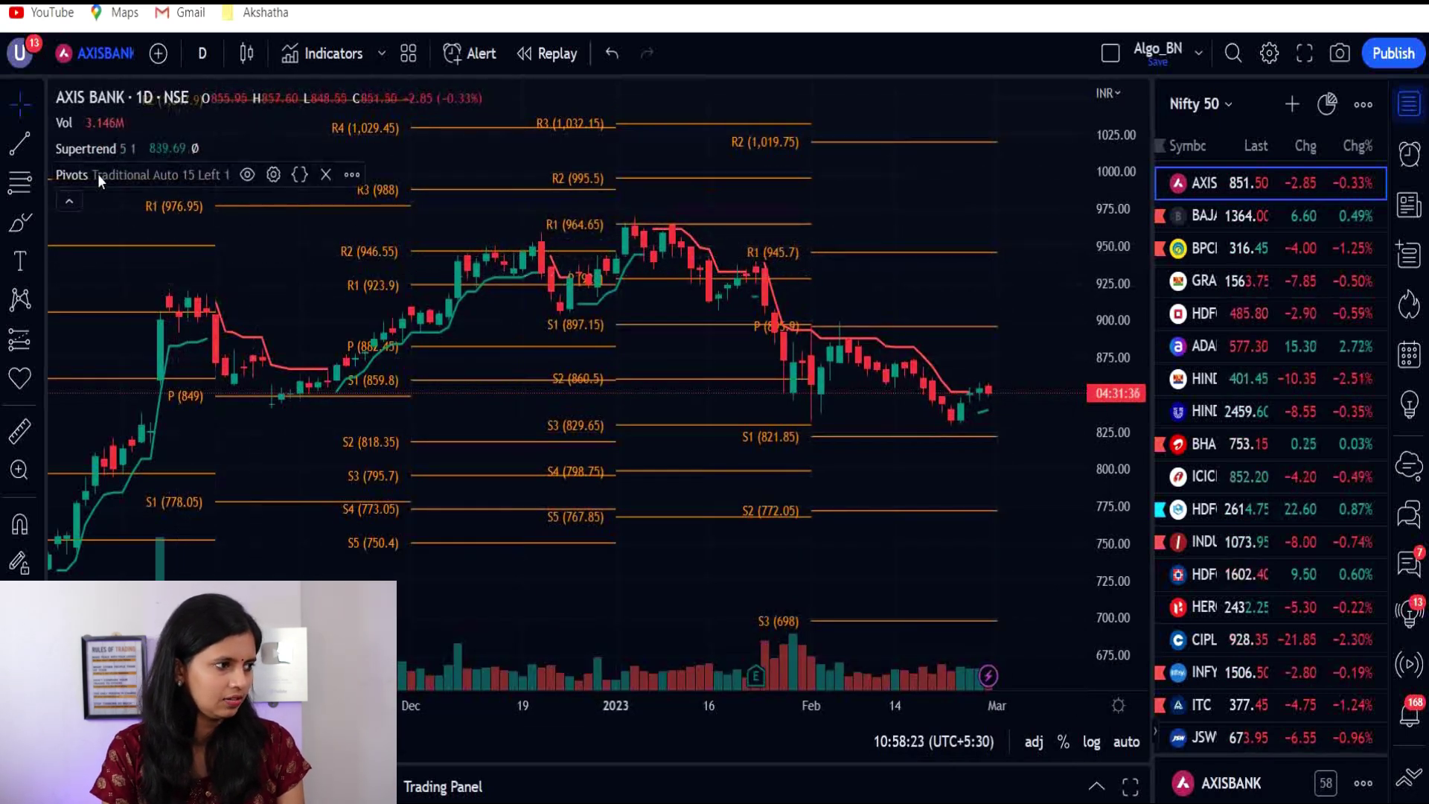
- Set the Pivots indicator's type to Fibonacci and apply the setting
click(273, 176)
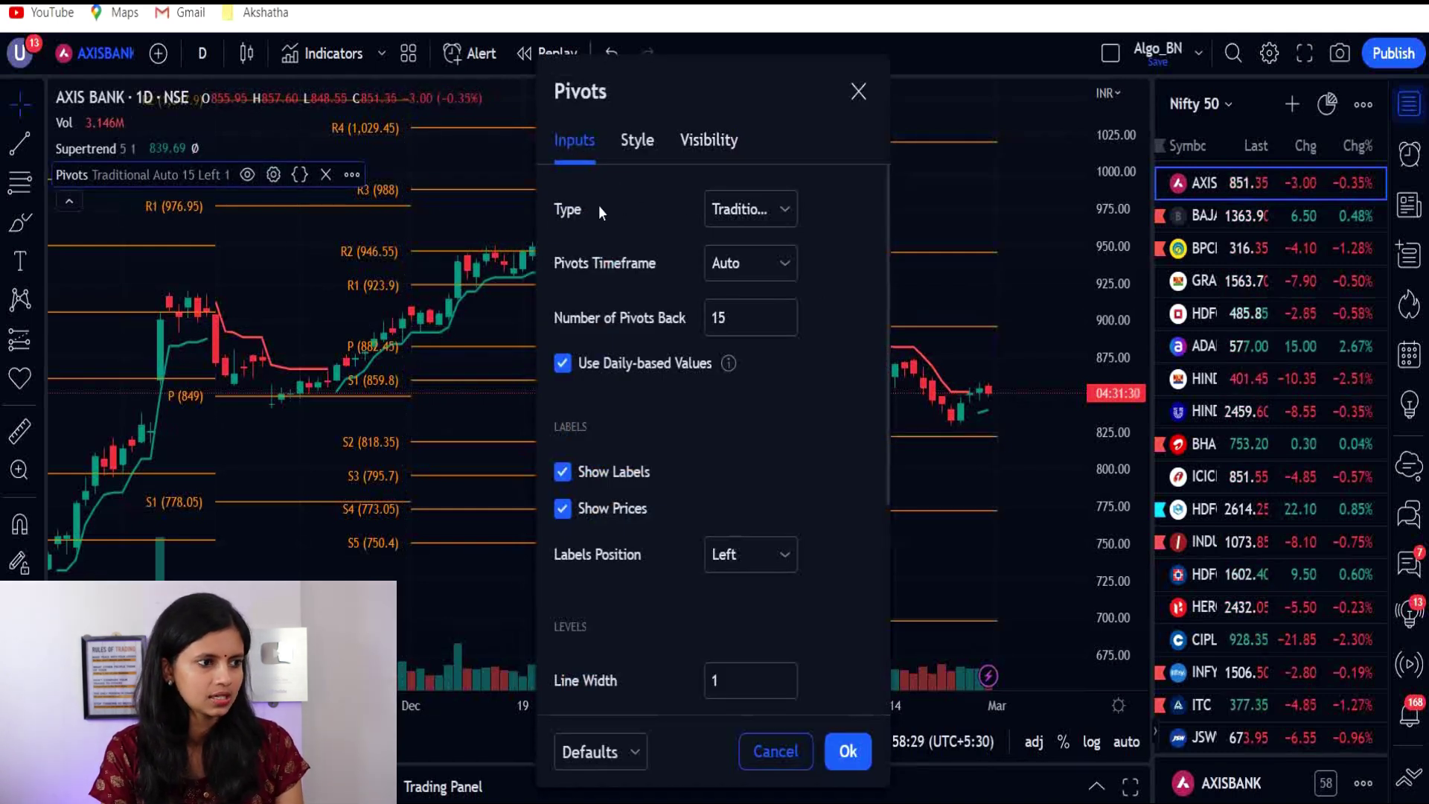
click(787, 211)
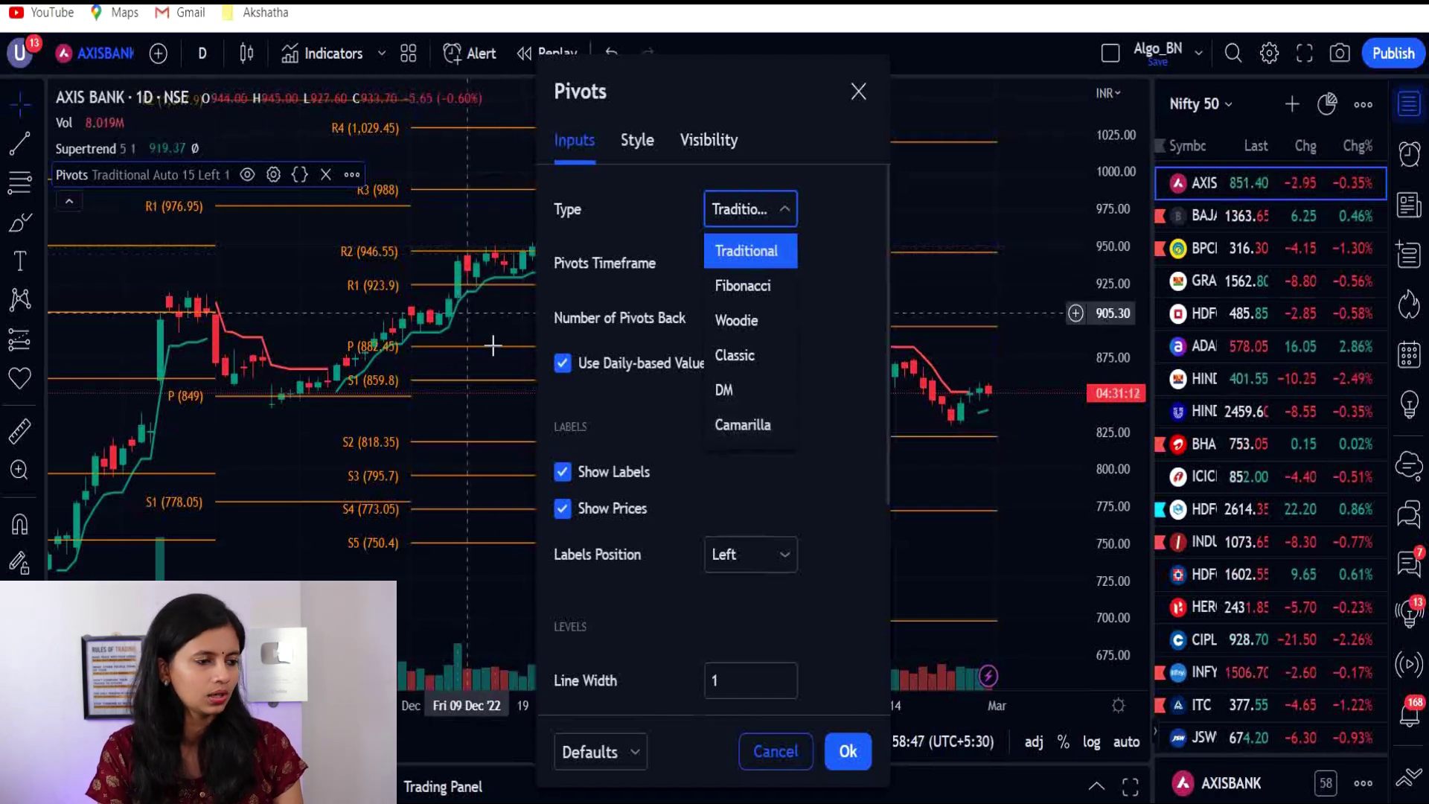
click(740, 289)
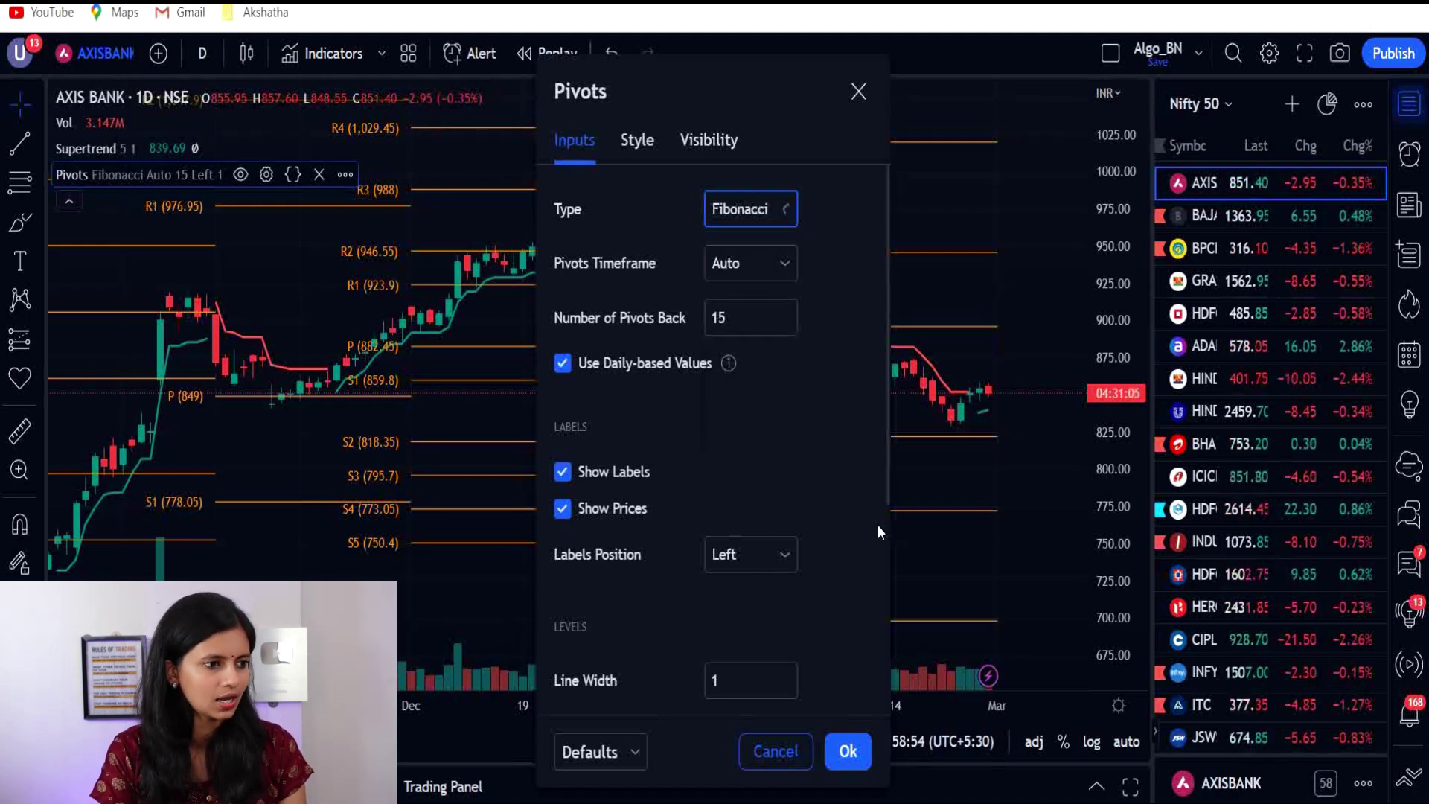
click(848, 752)
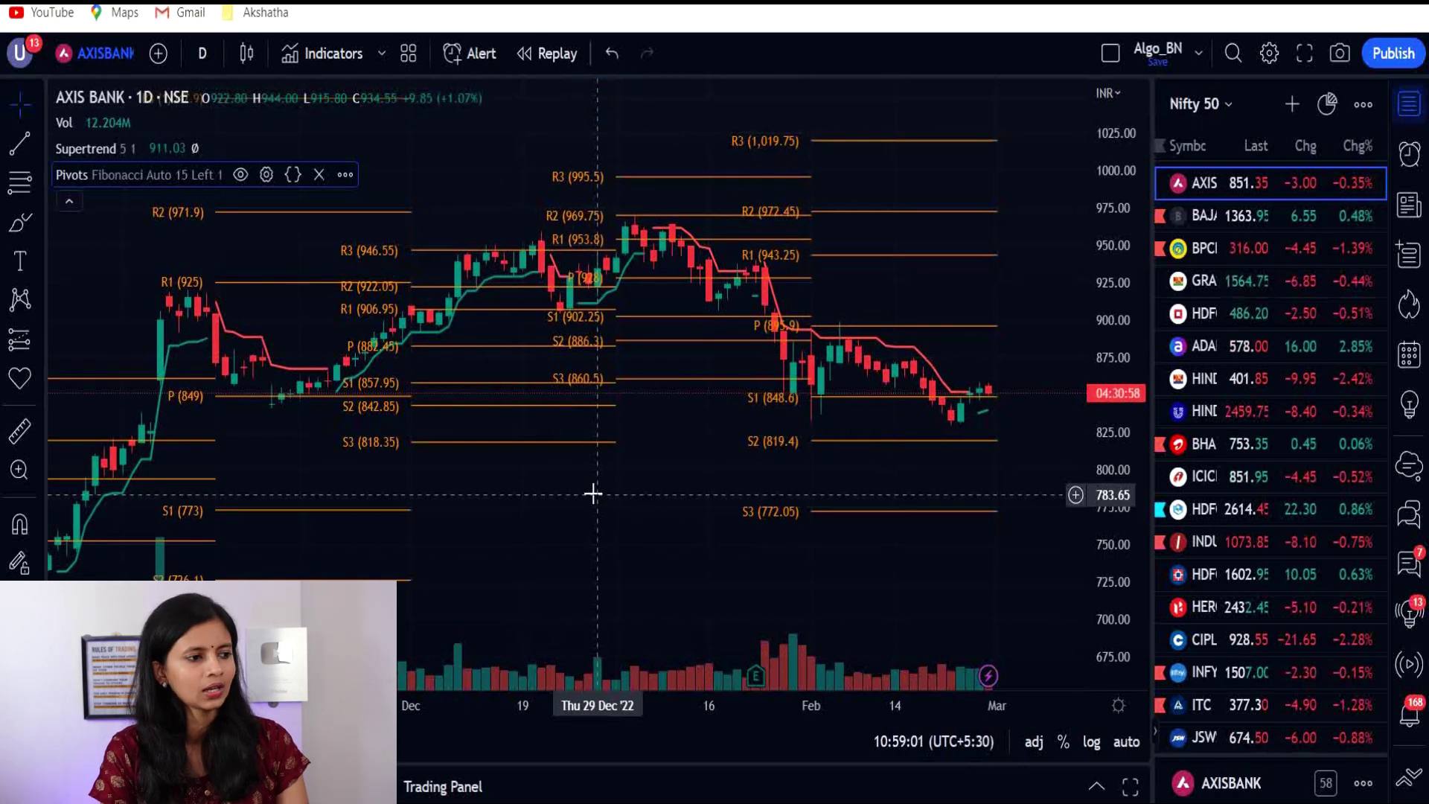
- Examine Axis Bank's past candles against the Supertrend and Fibonacci pivot levels, focusing on the early December 2022 breakout
drag(719, 541, 731, 536)
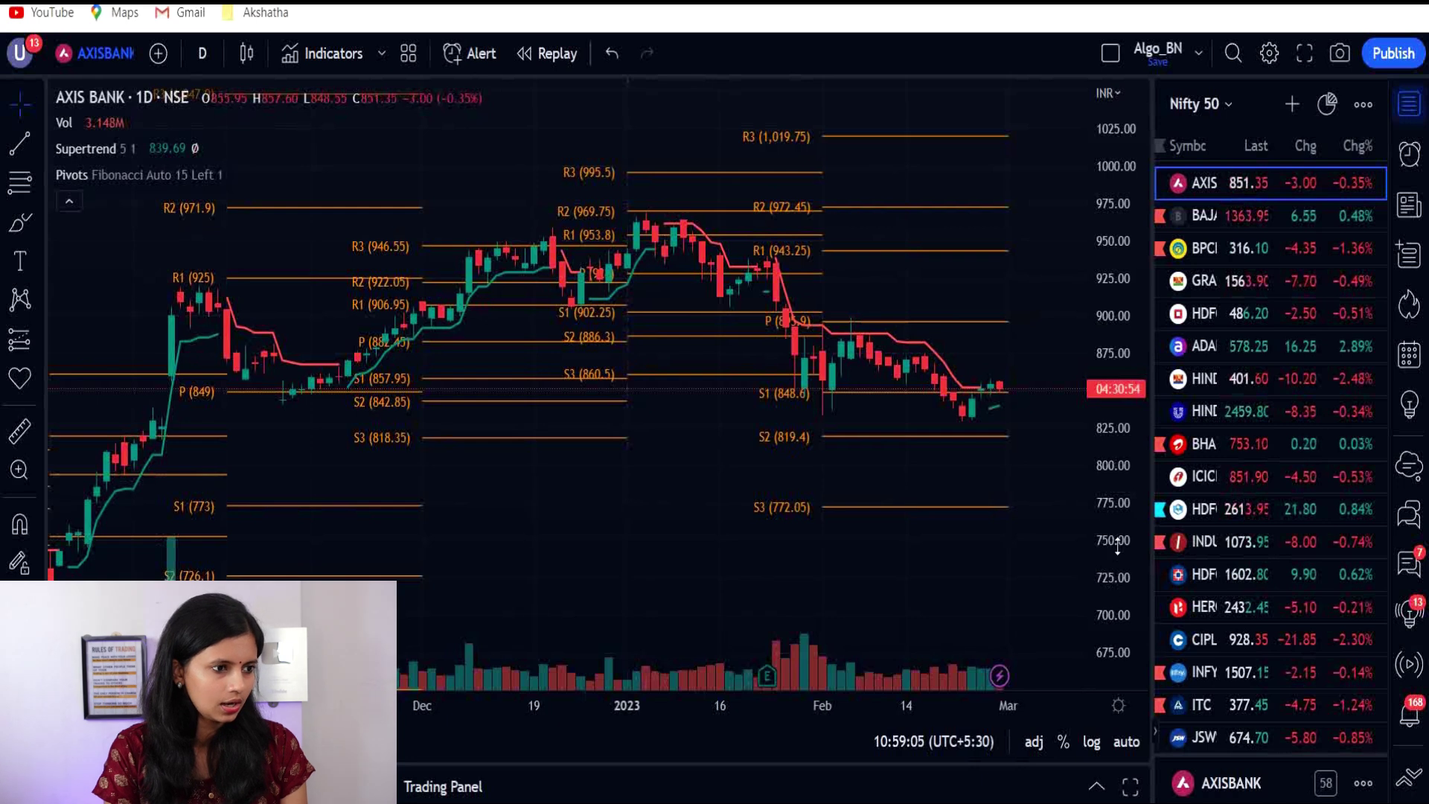
scroll(1020, 559, up, 2)
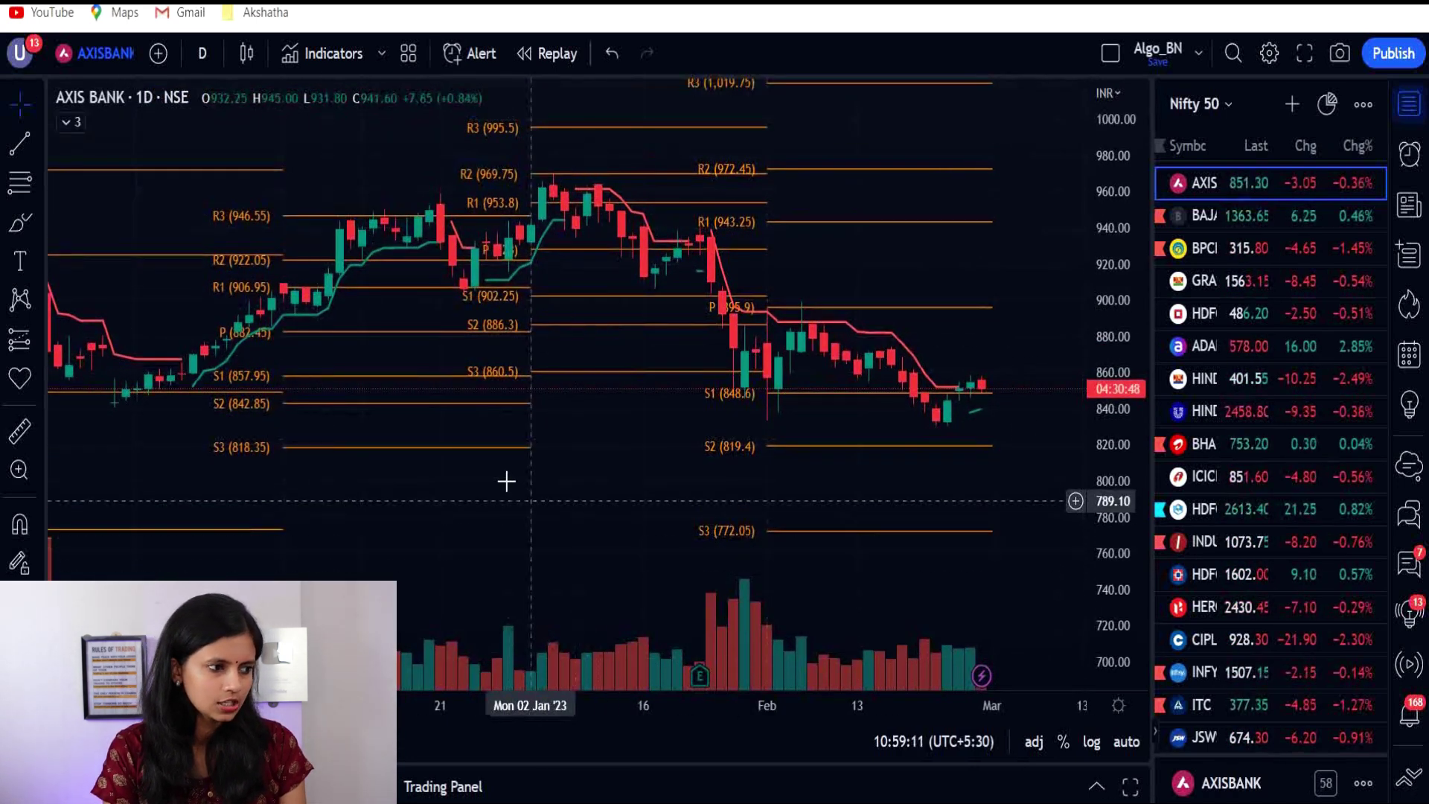
drag(504, 479, 666, 528)
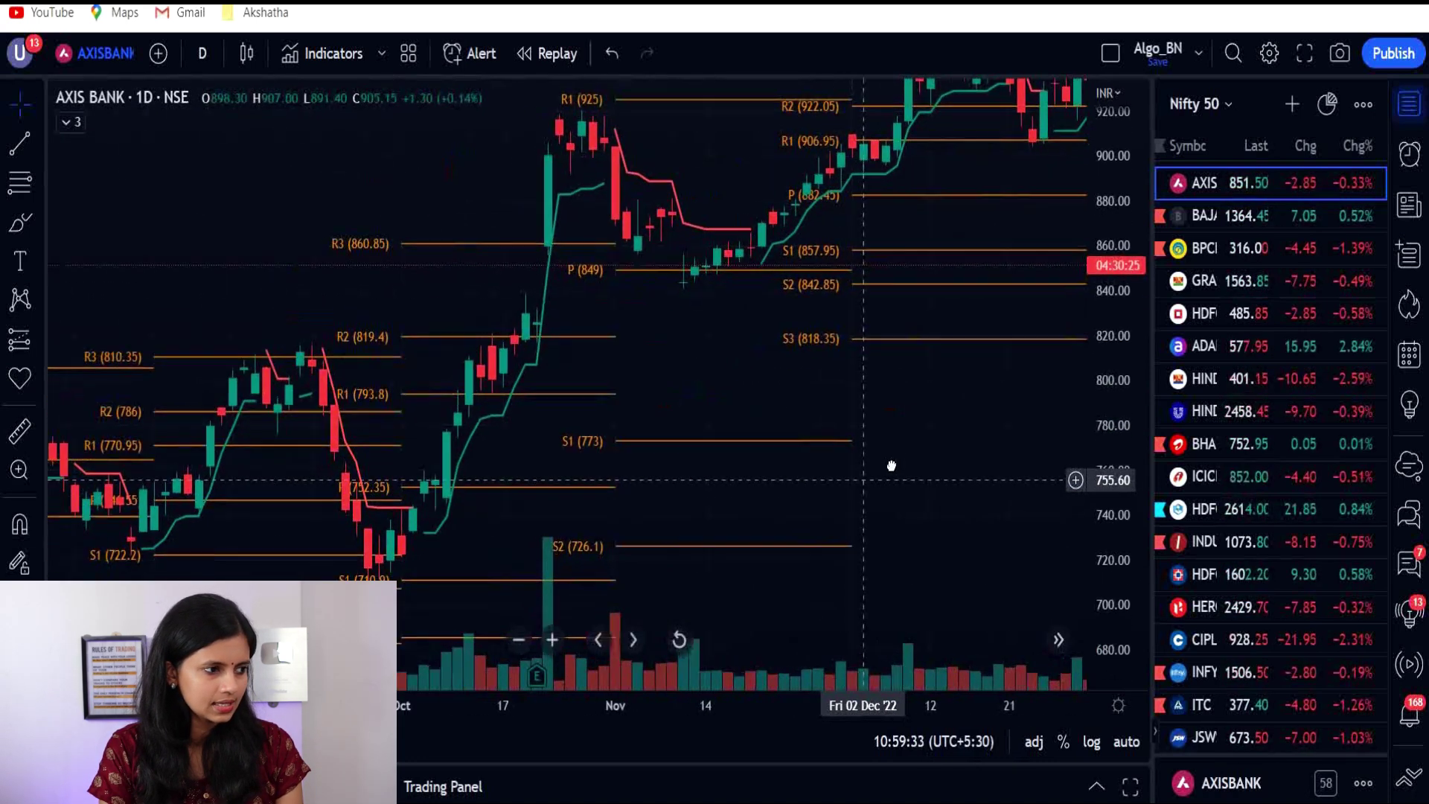
drag(892, 465, 957, 429)
drag(228, 440, 405, 360)
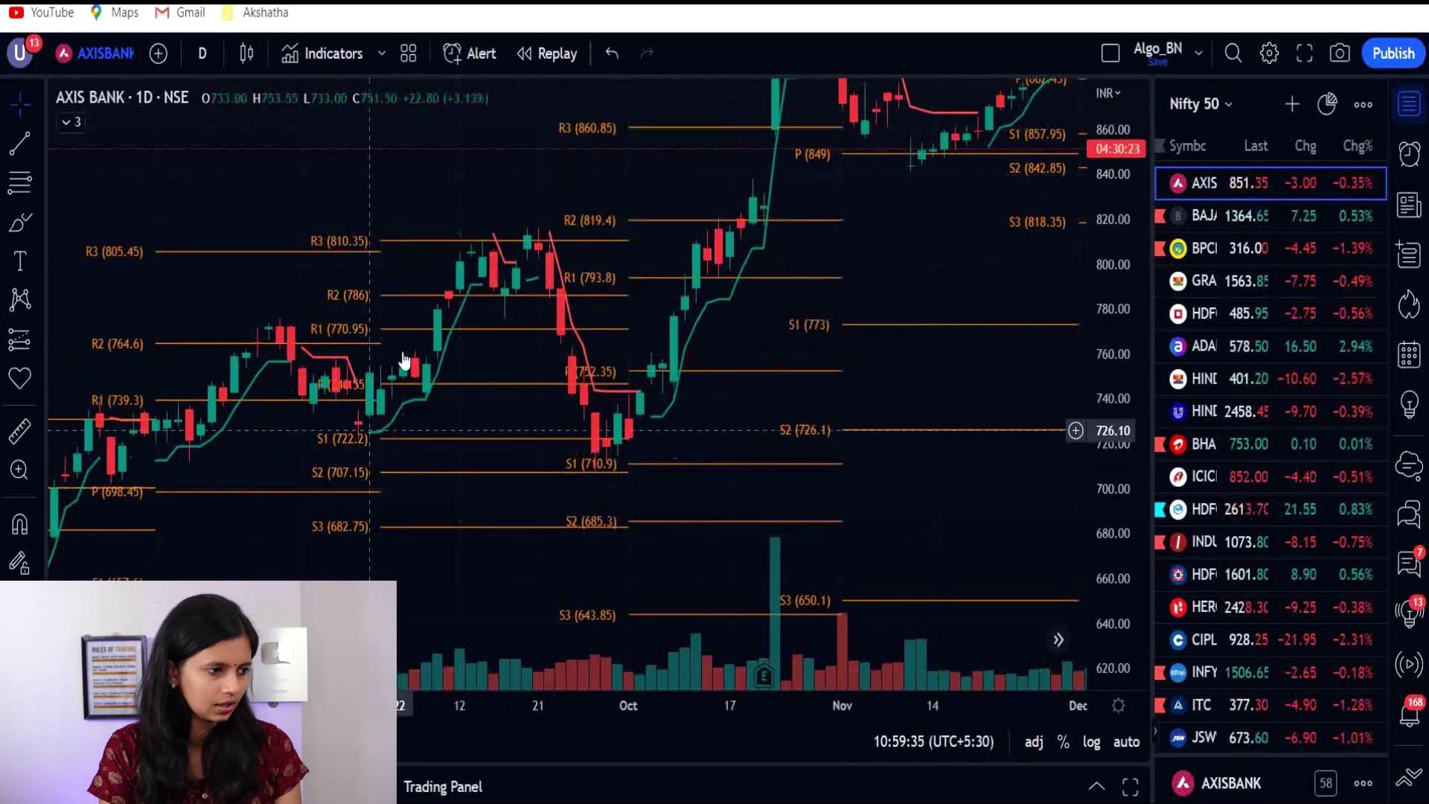
drag(921, 372, 699, 521)
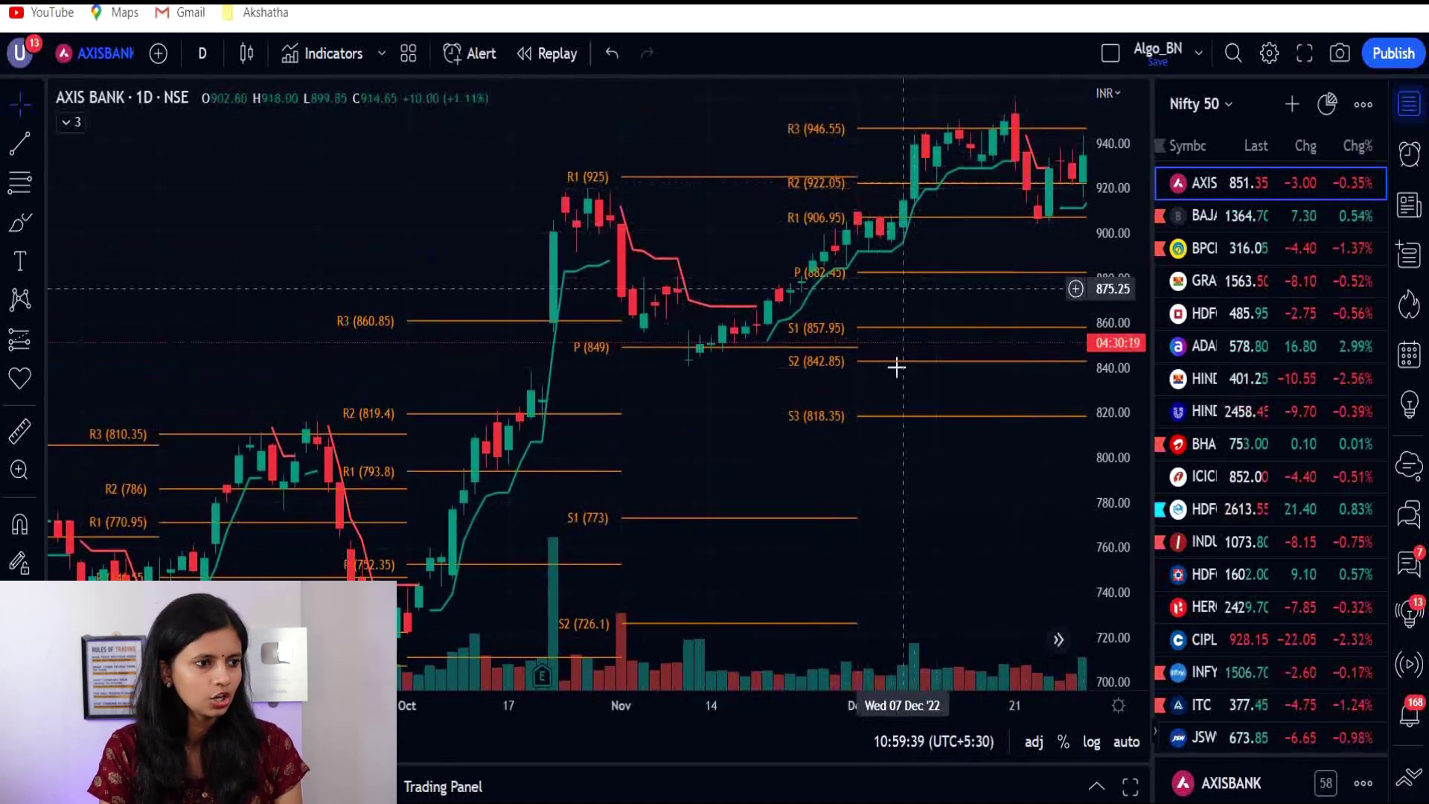
scroll(903, 390, up, 5)
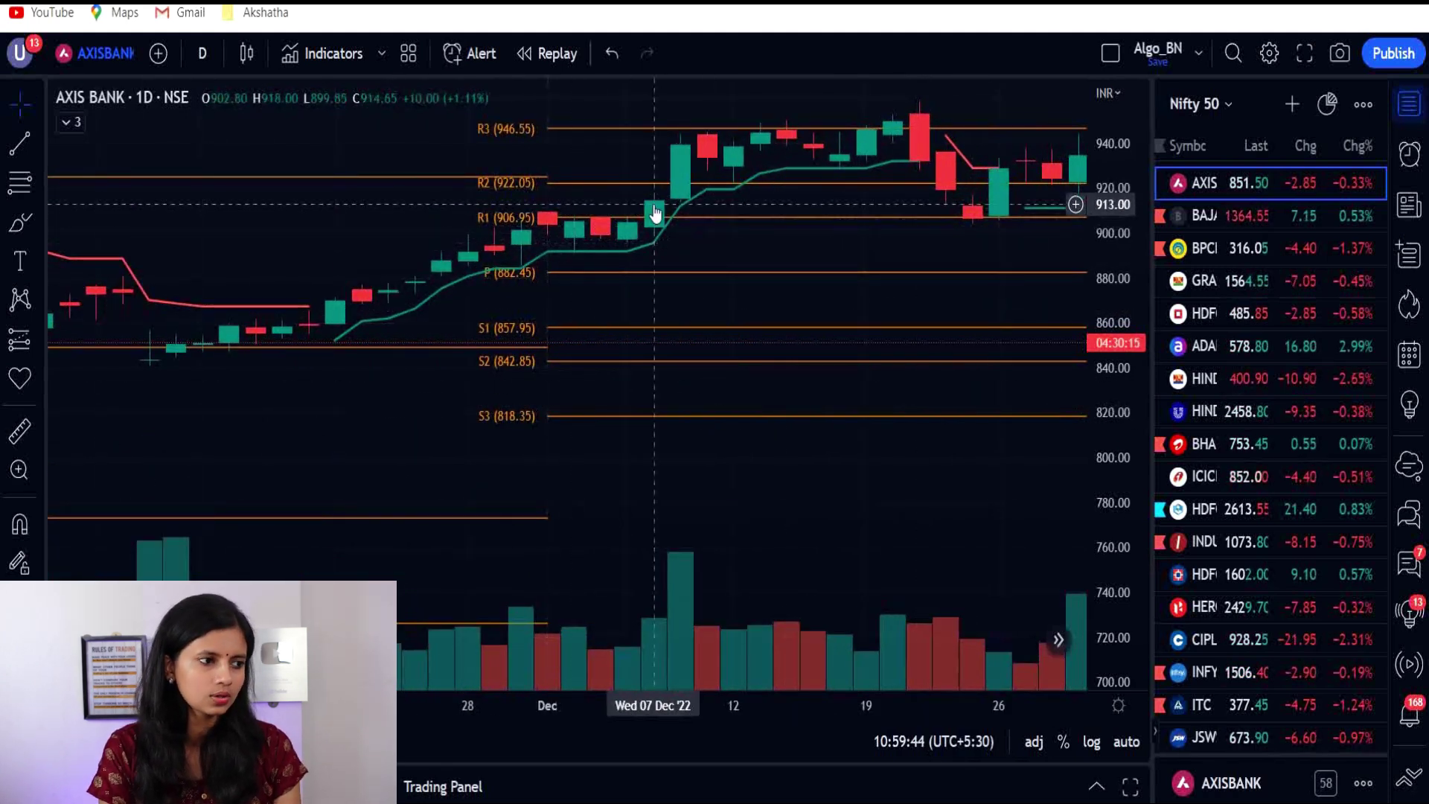
drag(936, 230, 900, 472)
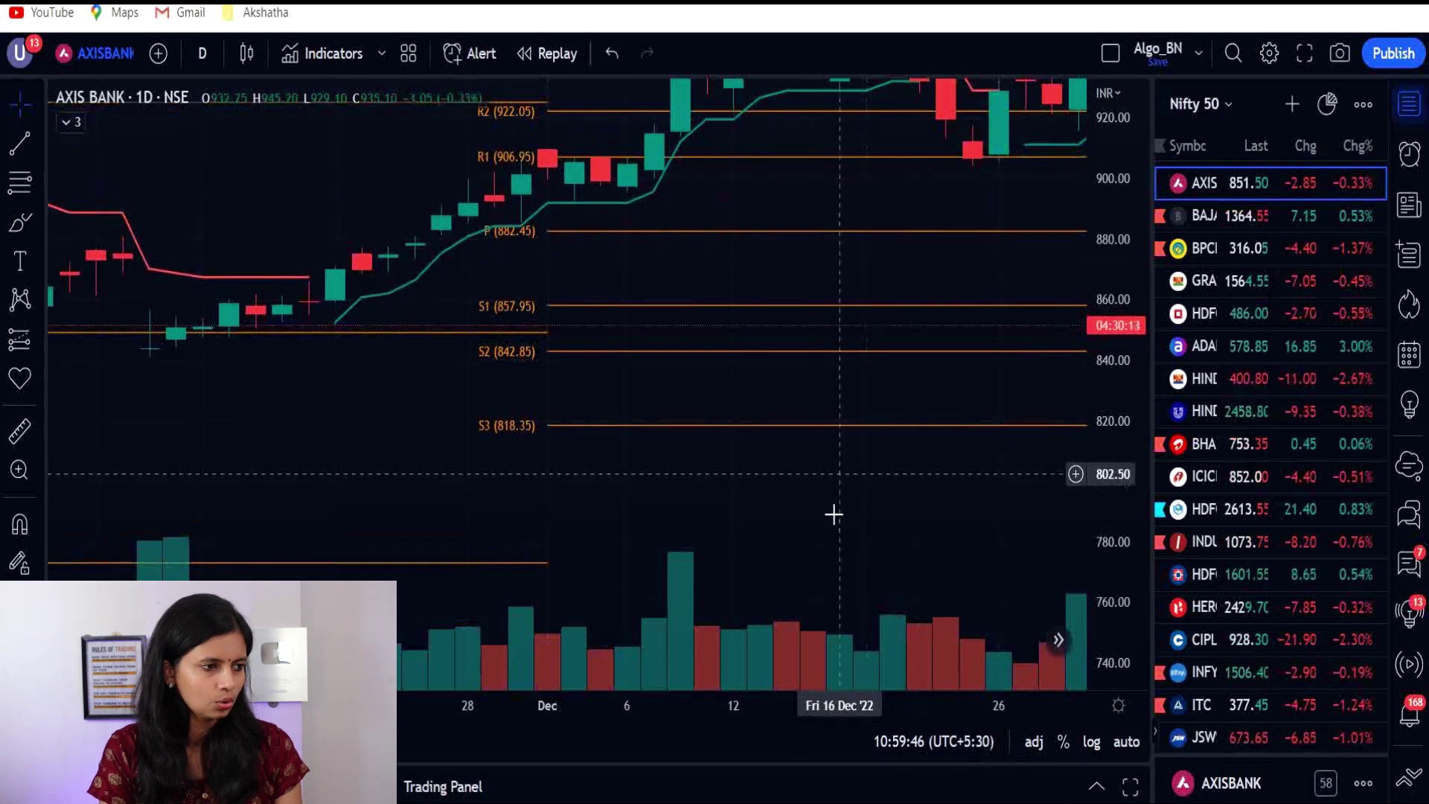
drag(834, 514, 849, 615)
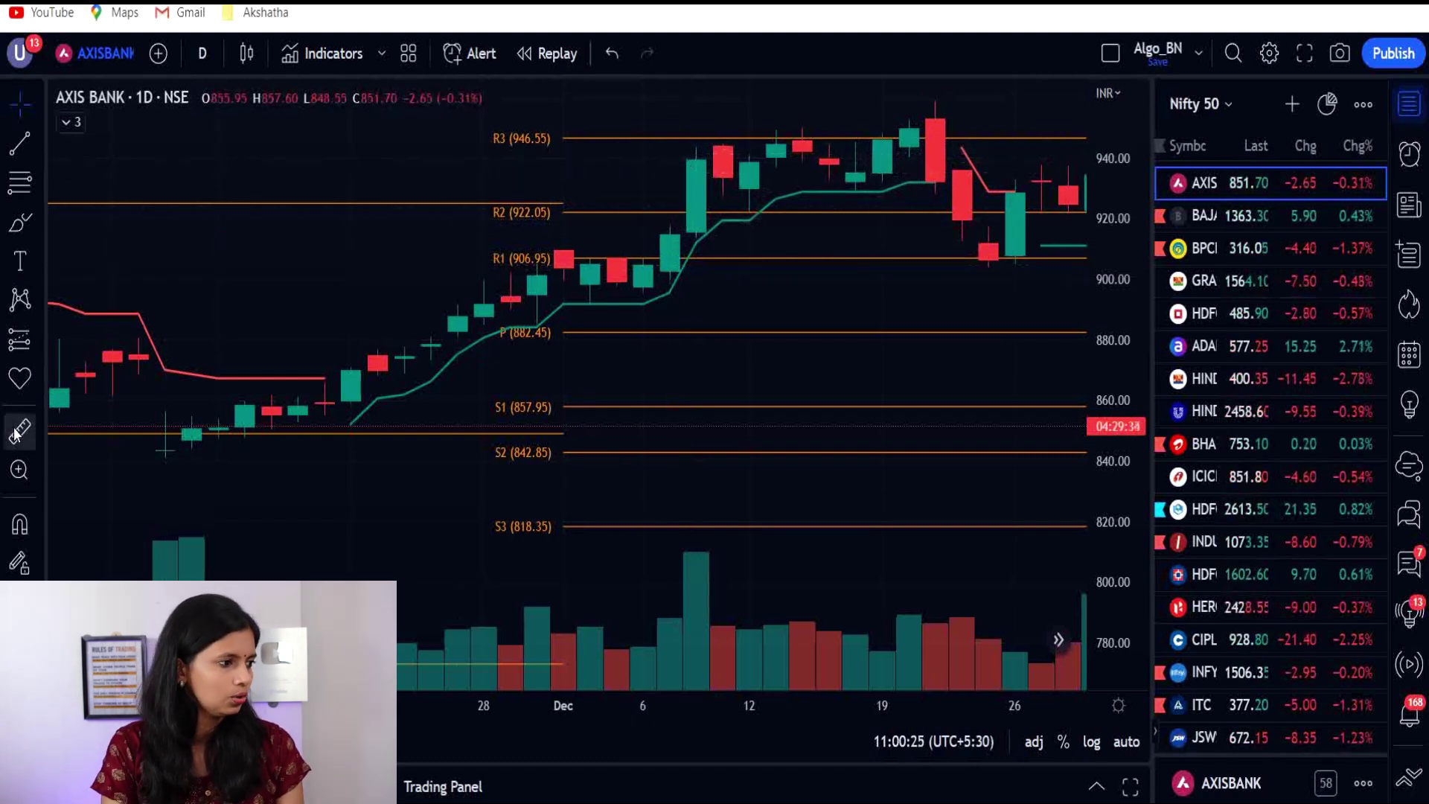
- Place a long position on the 7 December 2022 breakout candle with its entry at about 920.95
click(38, 337)
click(126, 365)
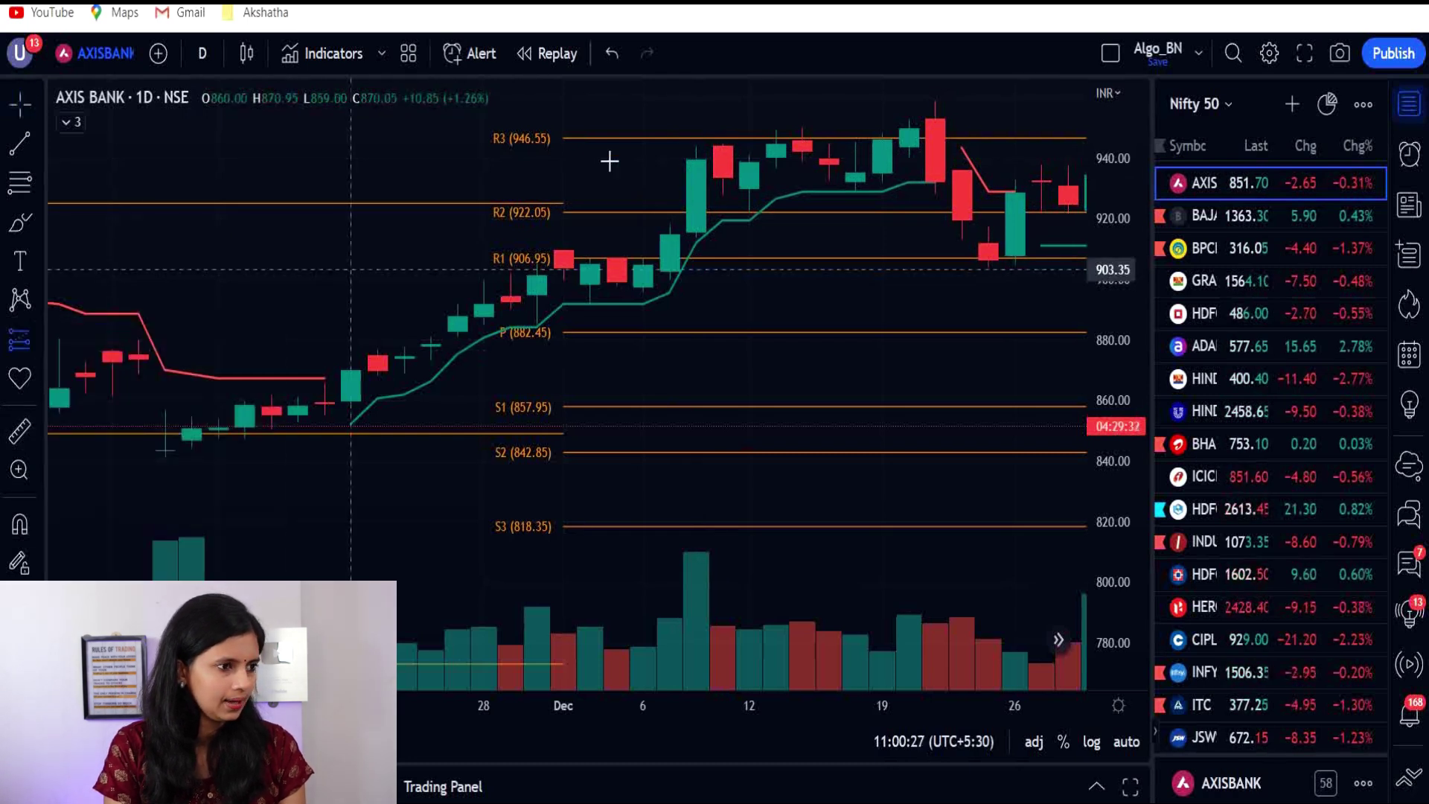
click(678, 193)
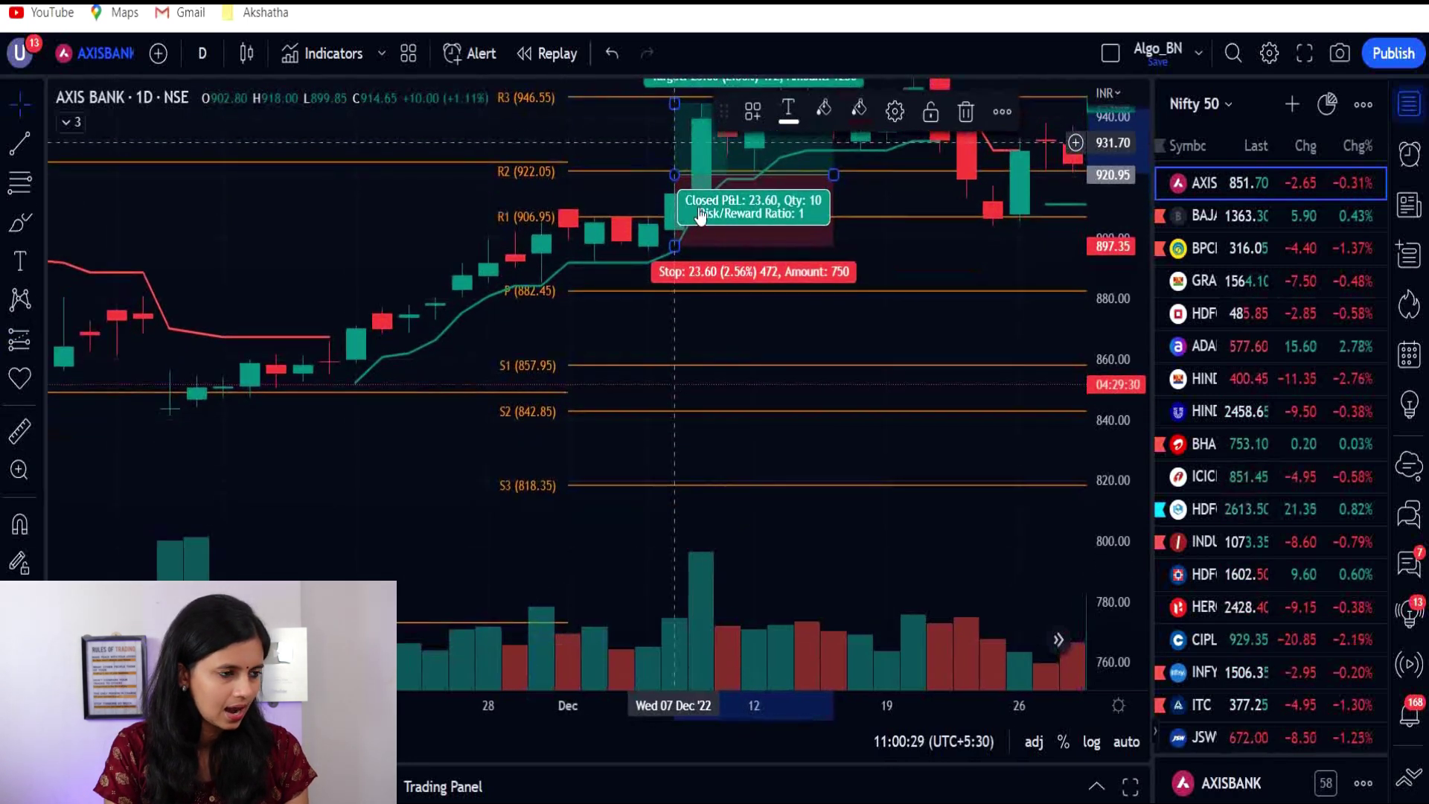
- Adjust the long position's stop to about 904.10 below the entry candle and its target to about 946.45 near R3
mouse_move(676, 244)
mouse_down()
mouse_move(679, 205)
mouse_move(683, 223)
mouse_up()
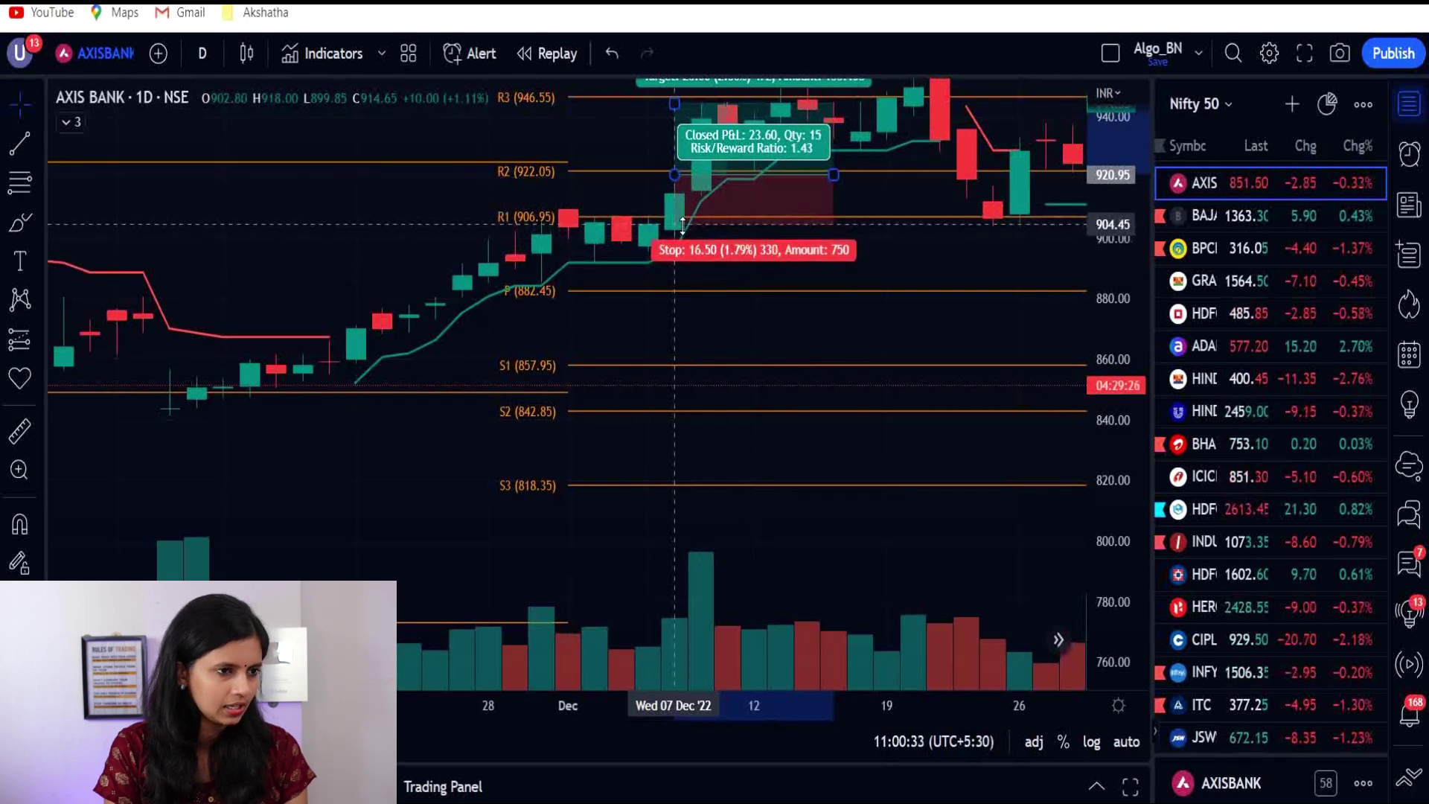
drag(804, 325, 796, 407)
click(727, 274)
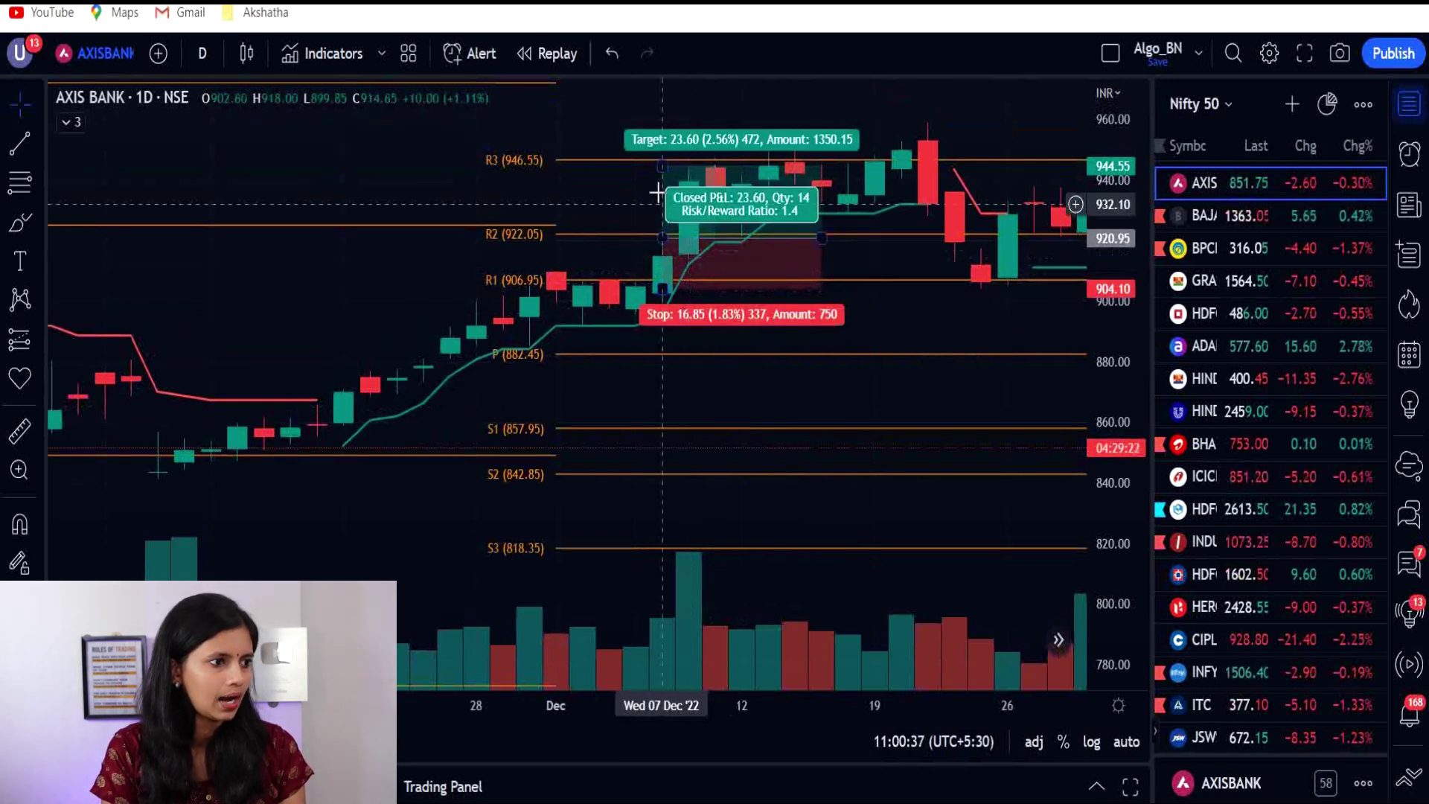
drag(663, 165, 662, 161)
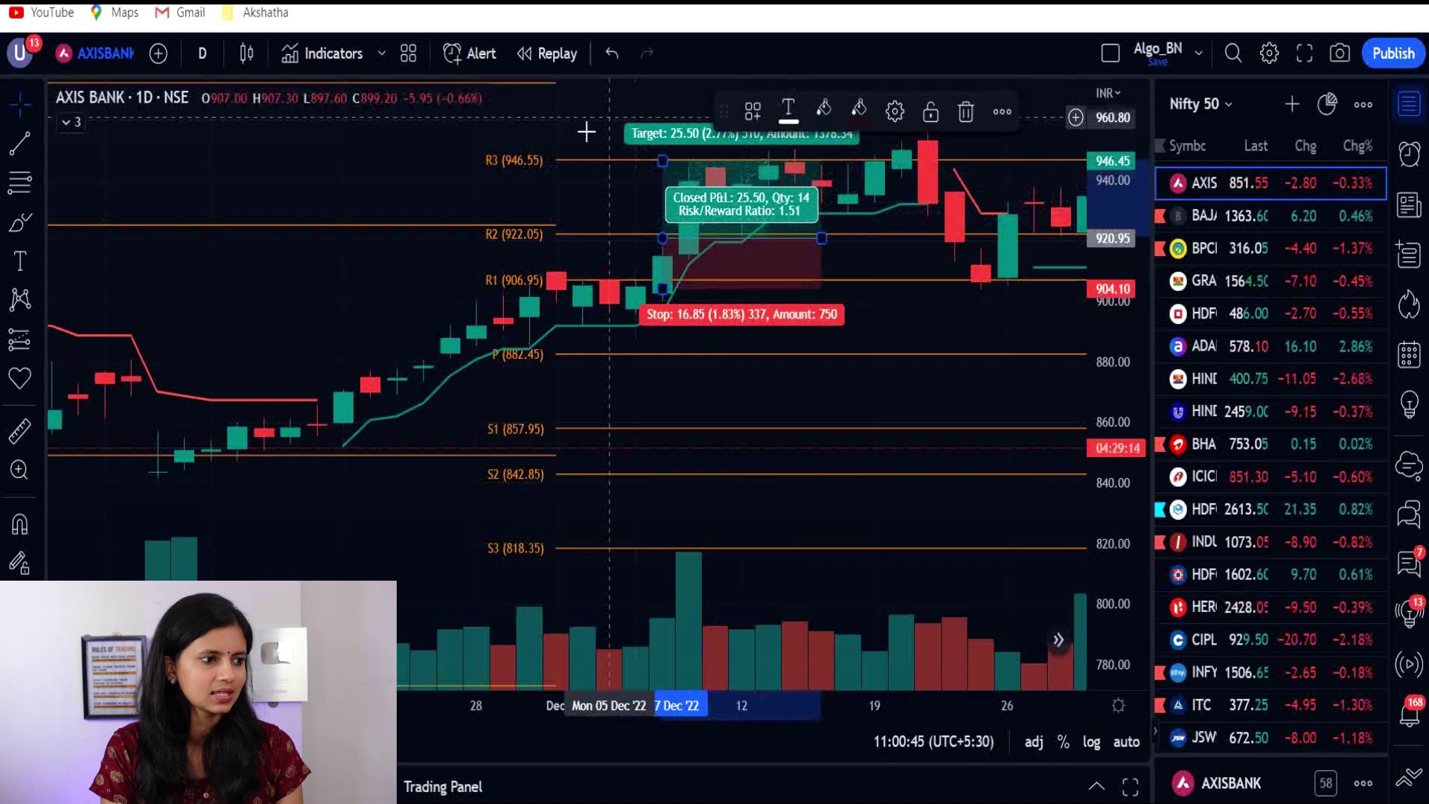
click(658, 305)
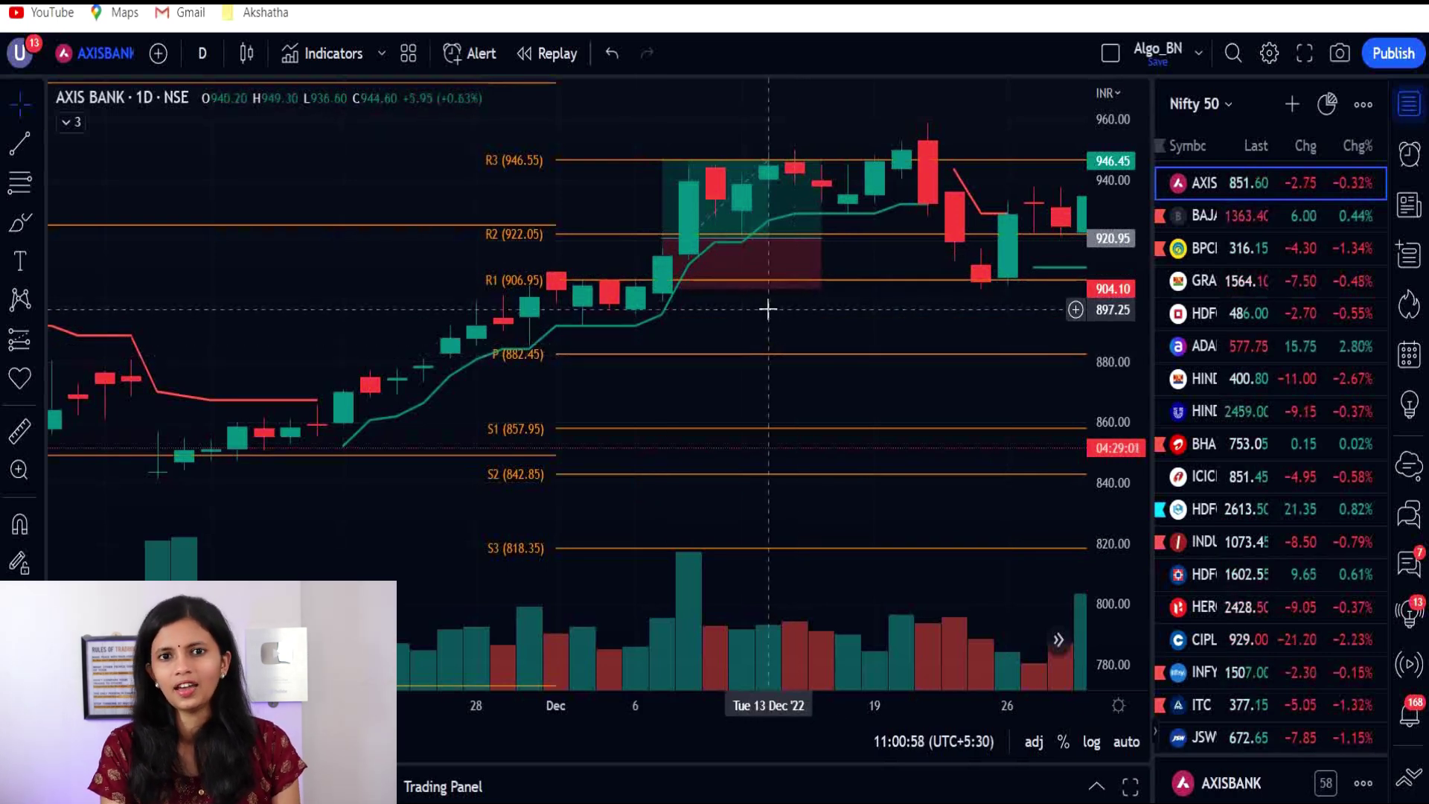
- Review the long position's entry, stop, target and risk/reward ratio against the December pivot levels
mouse_move(744, 275)
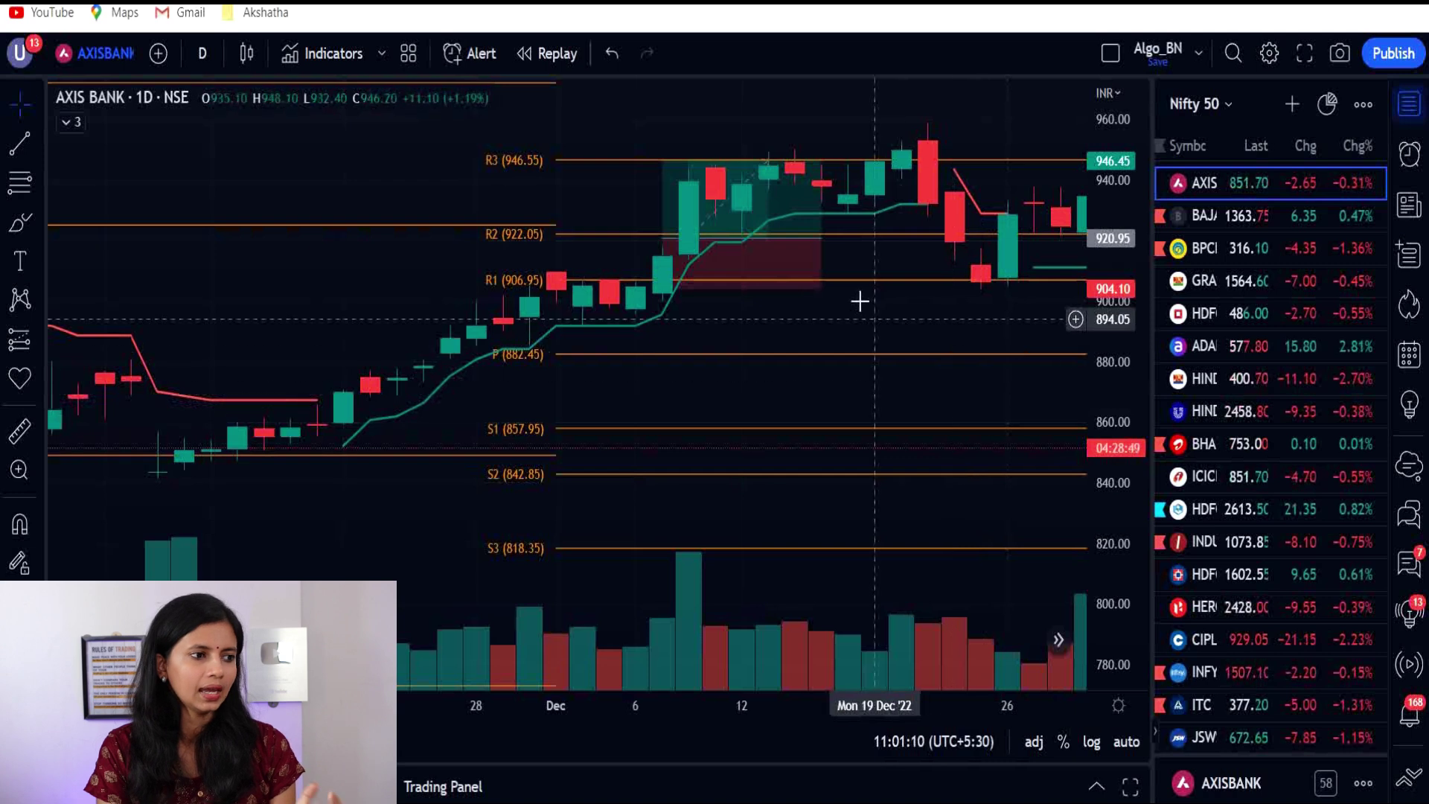
mouse_move(663, 161)
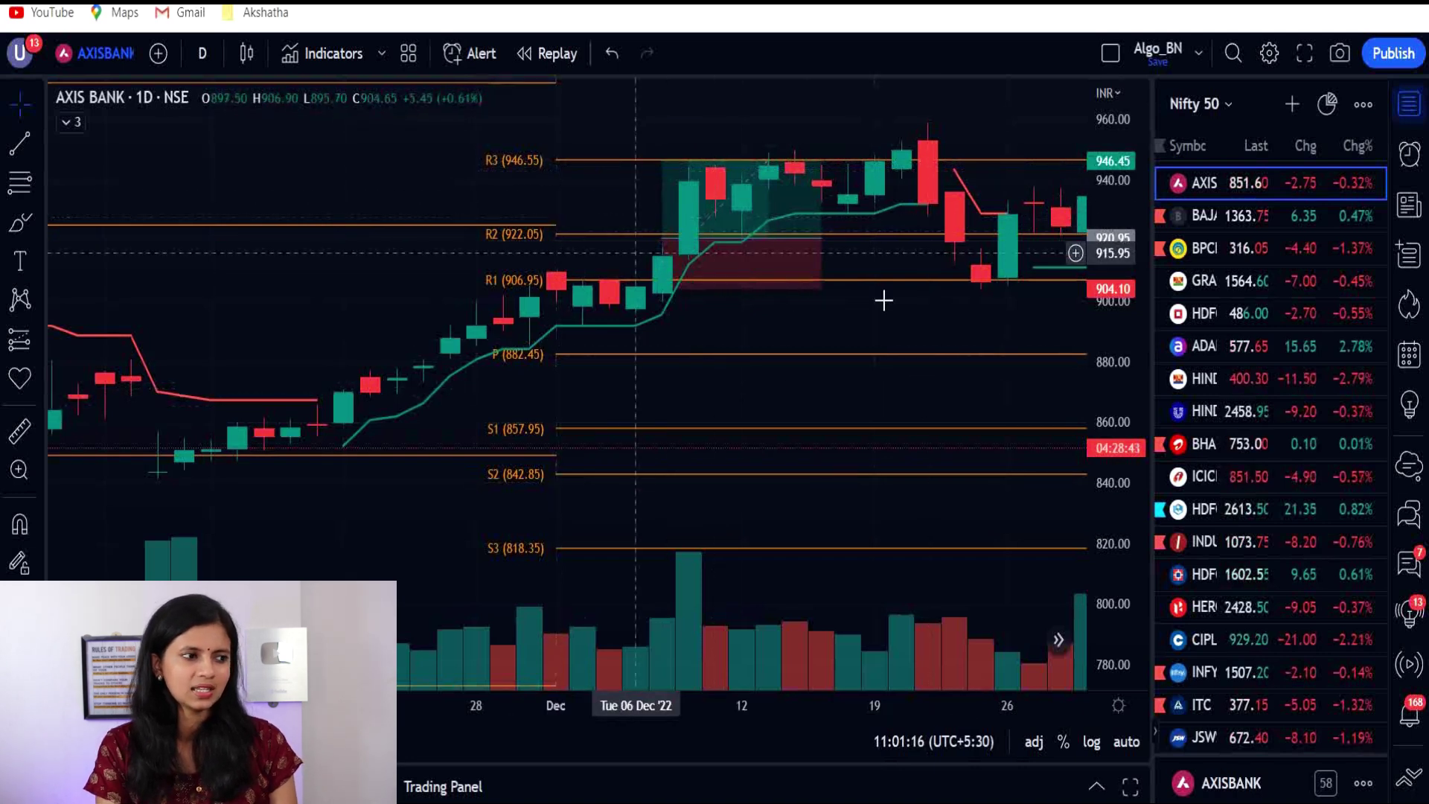
mouse_move(718, 177)
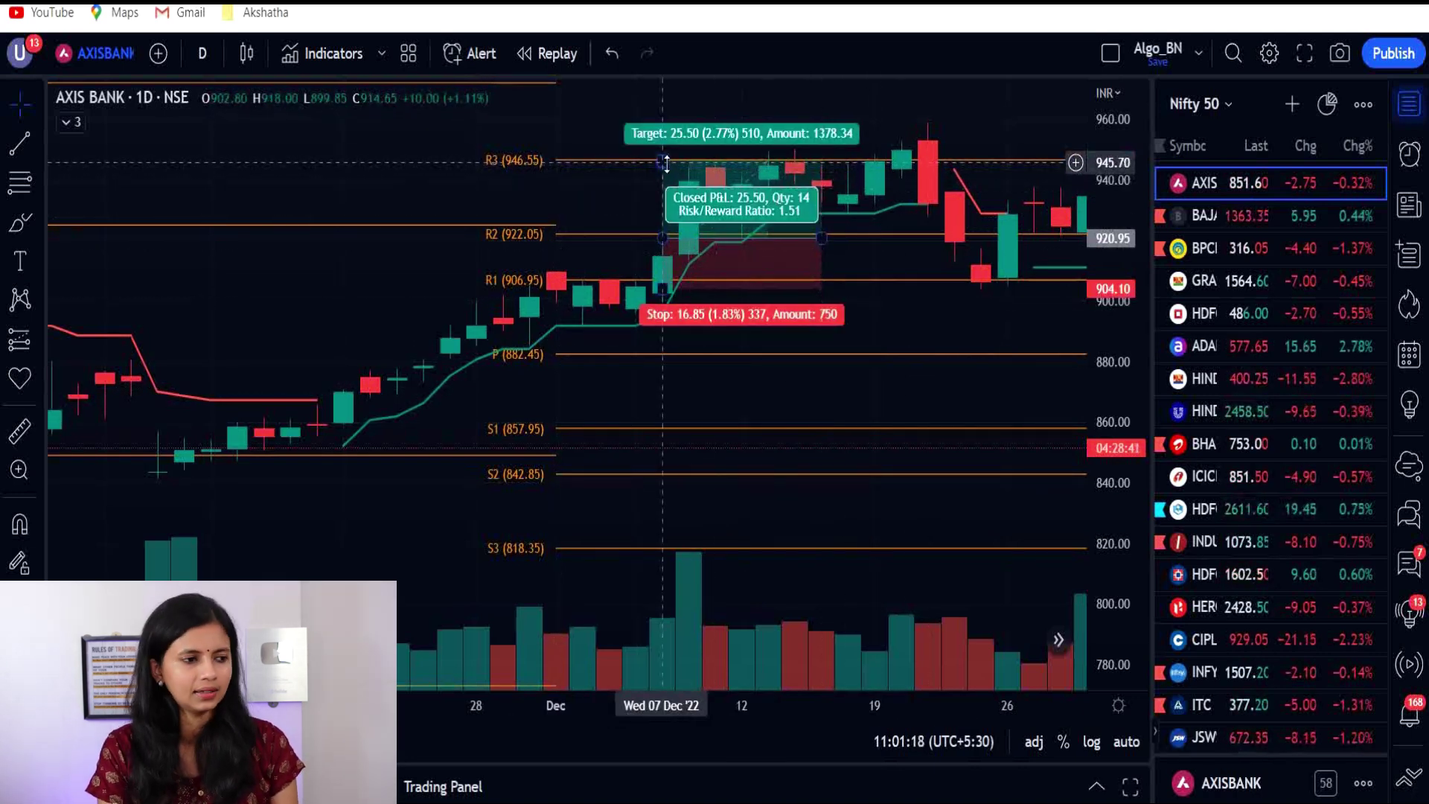
scroll(680, 271, up, 3)
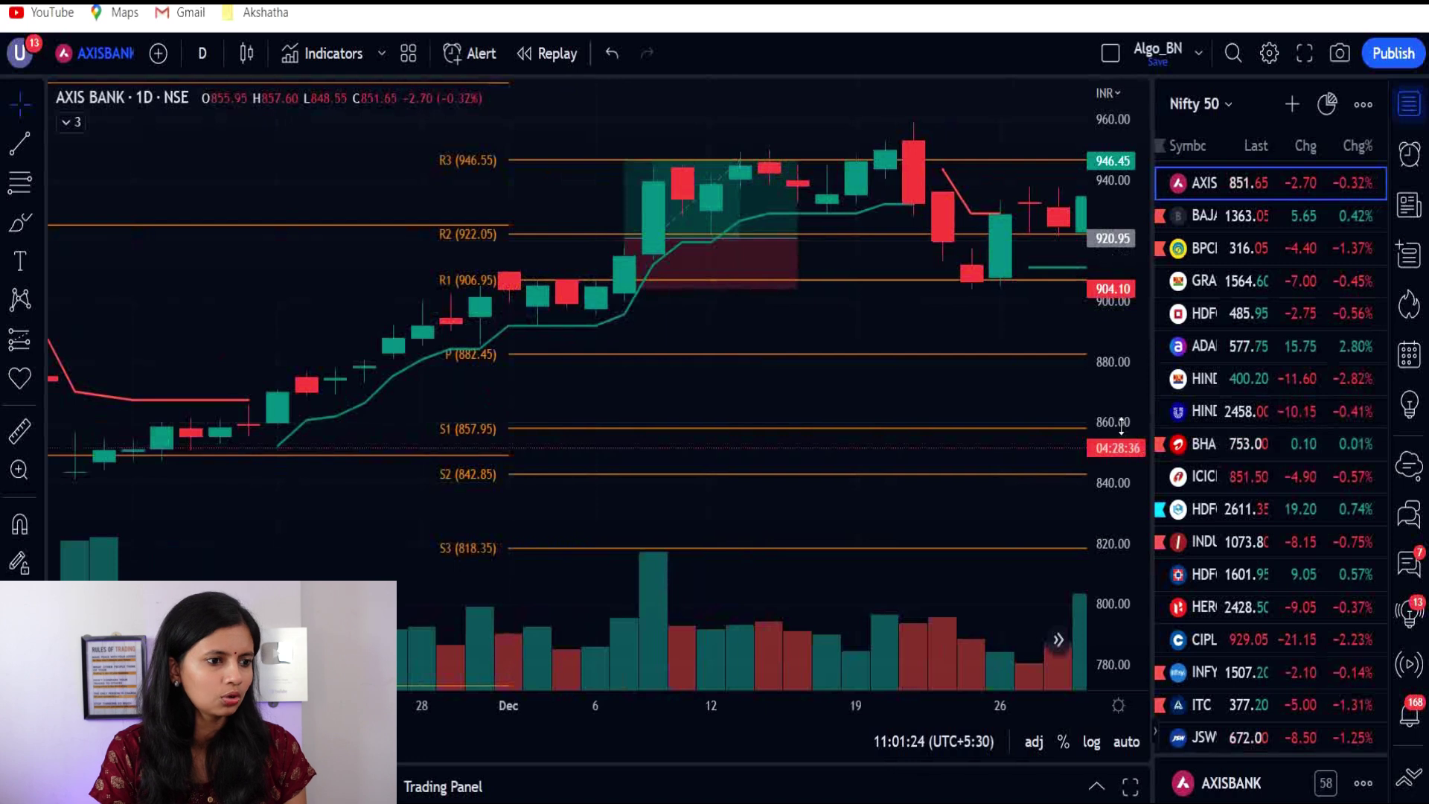
drag(1121, 426, 1121, 395)
mouse_move(631, 213)
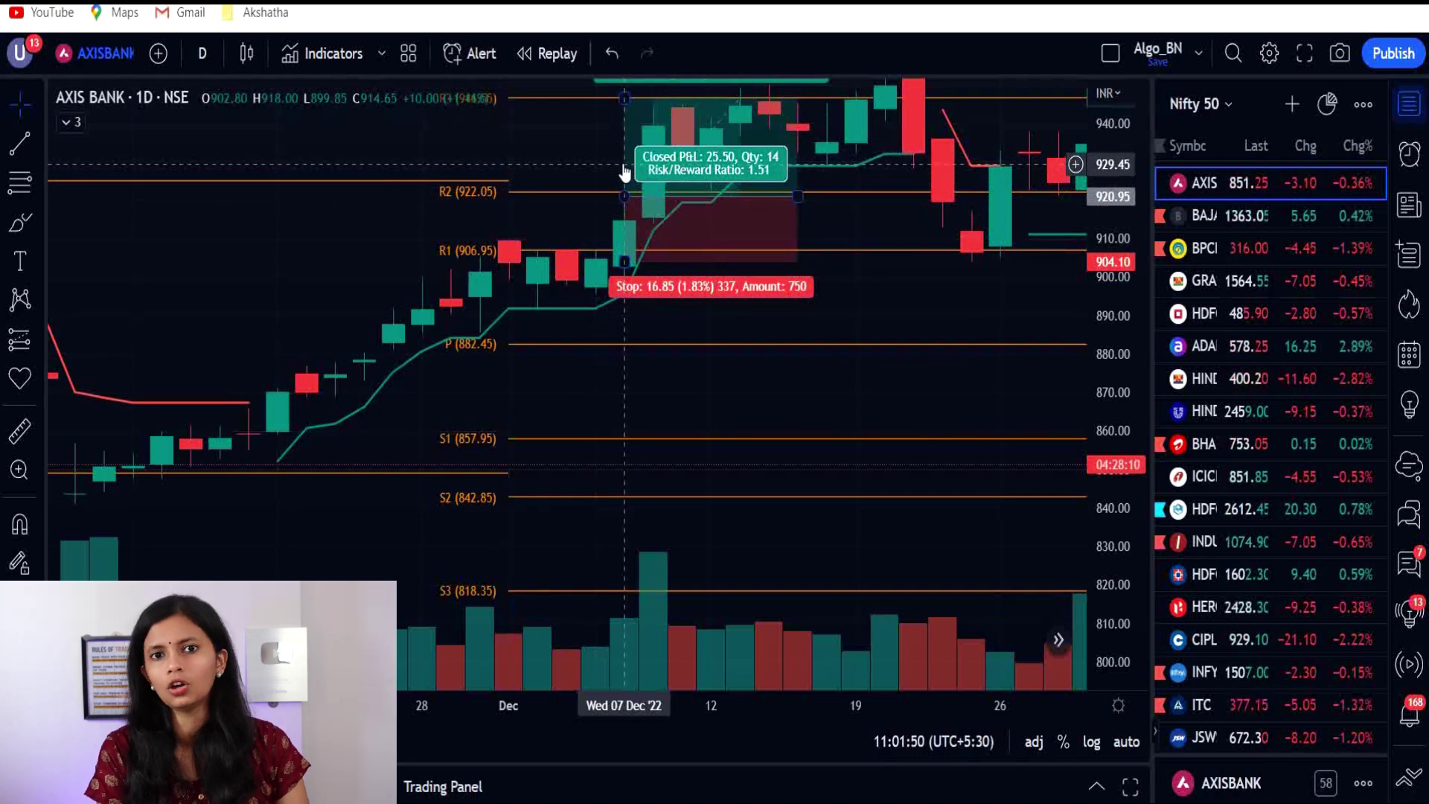
- Place a long position on the 12 October 2022 candle with its entry at about 815.60
scroll(453, 549, left, 10)
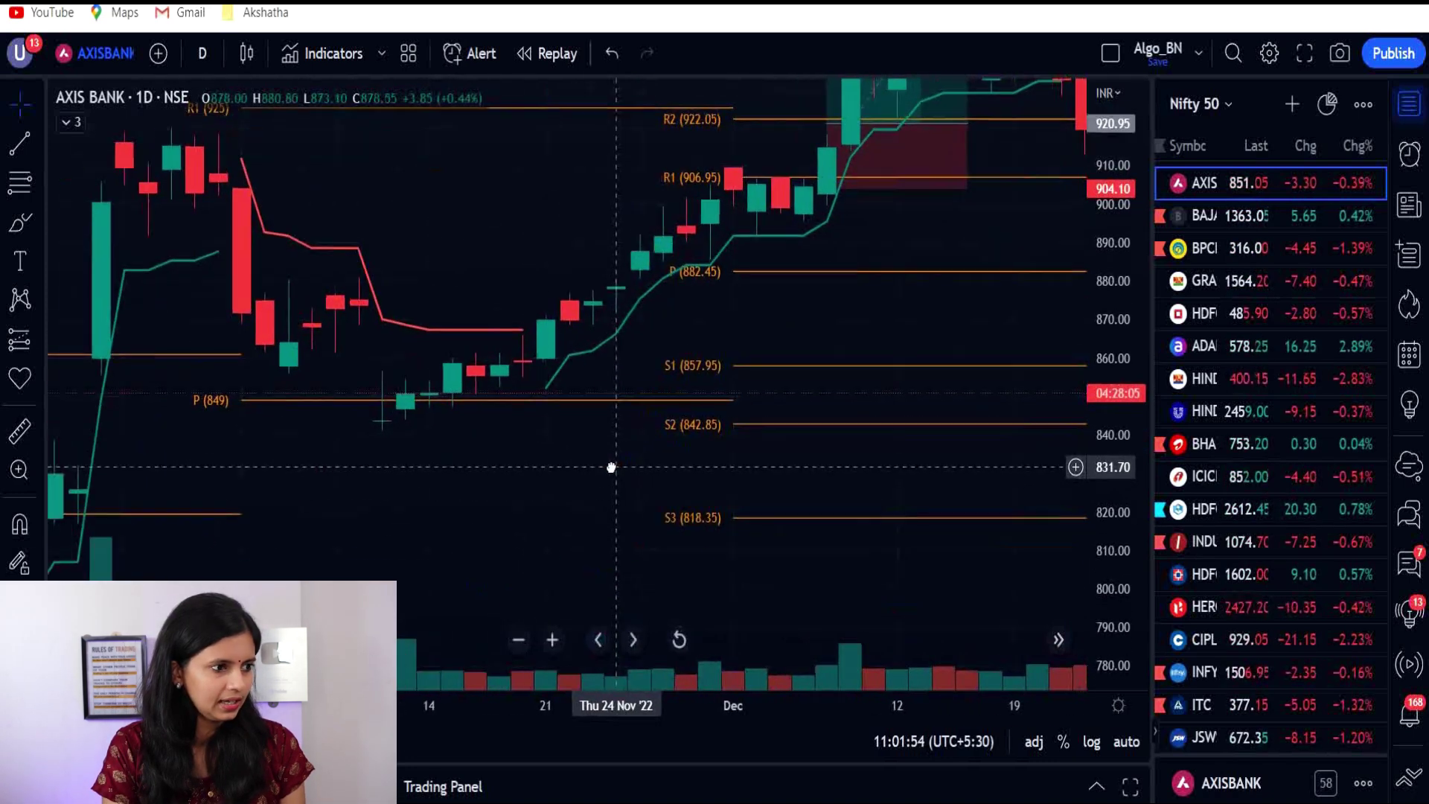
drag(1104, 287, 1105, 343)
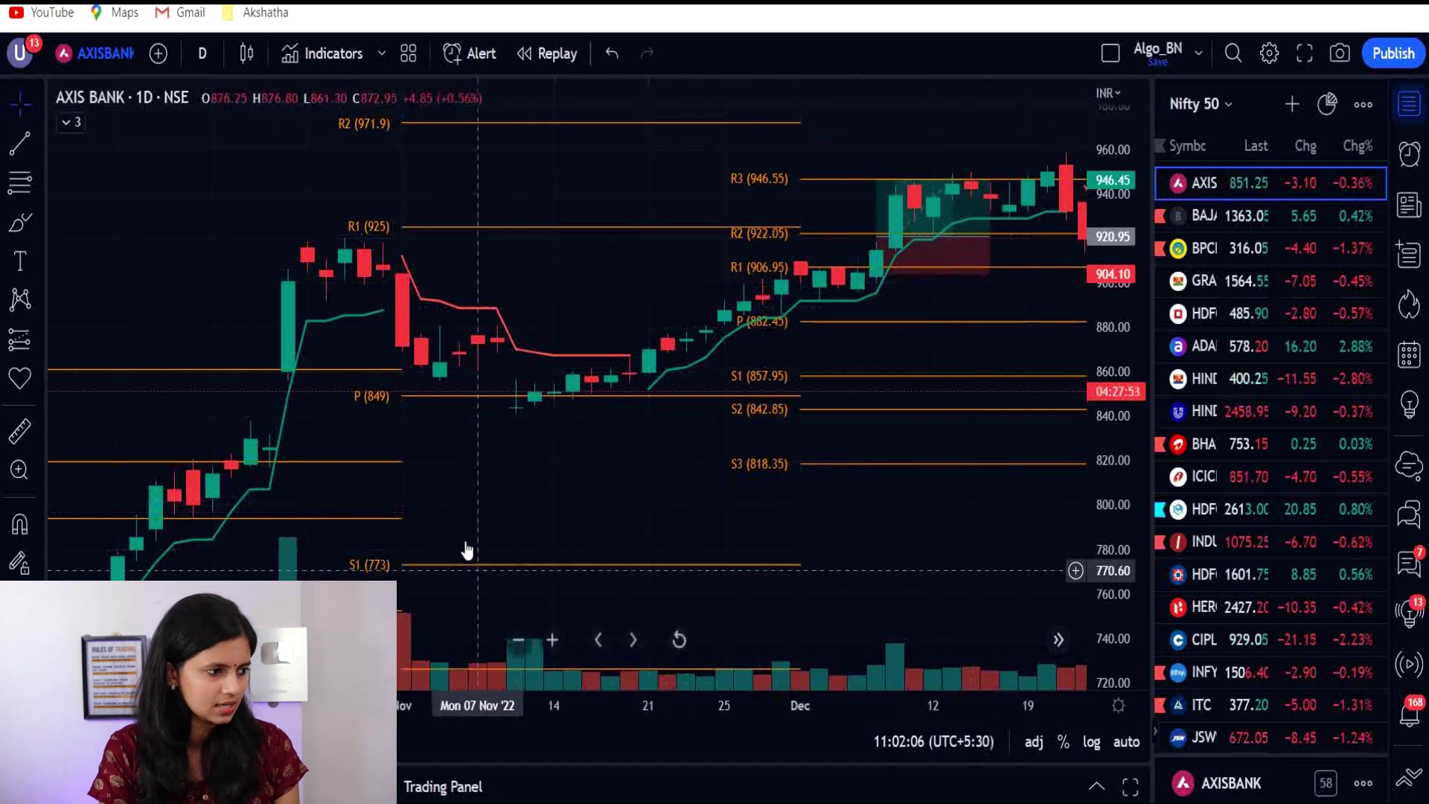
drag(618, 500, 791, 378)
drag(702, 481, 820, 444)
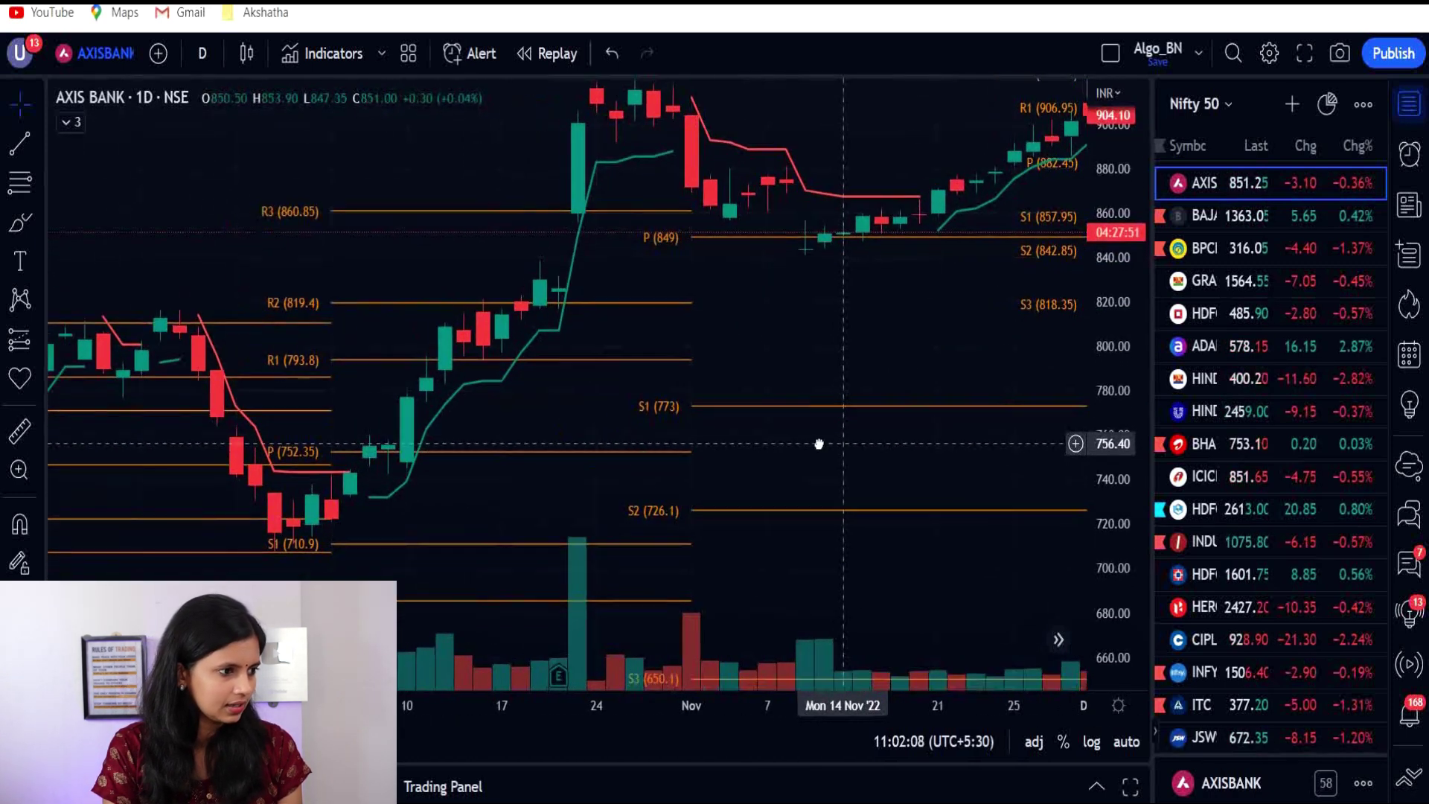
scroll(517, 484, up, 1)
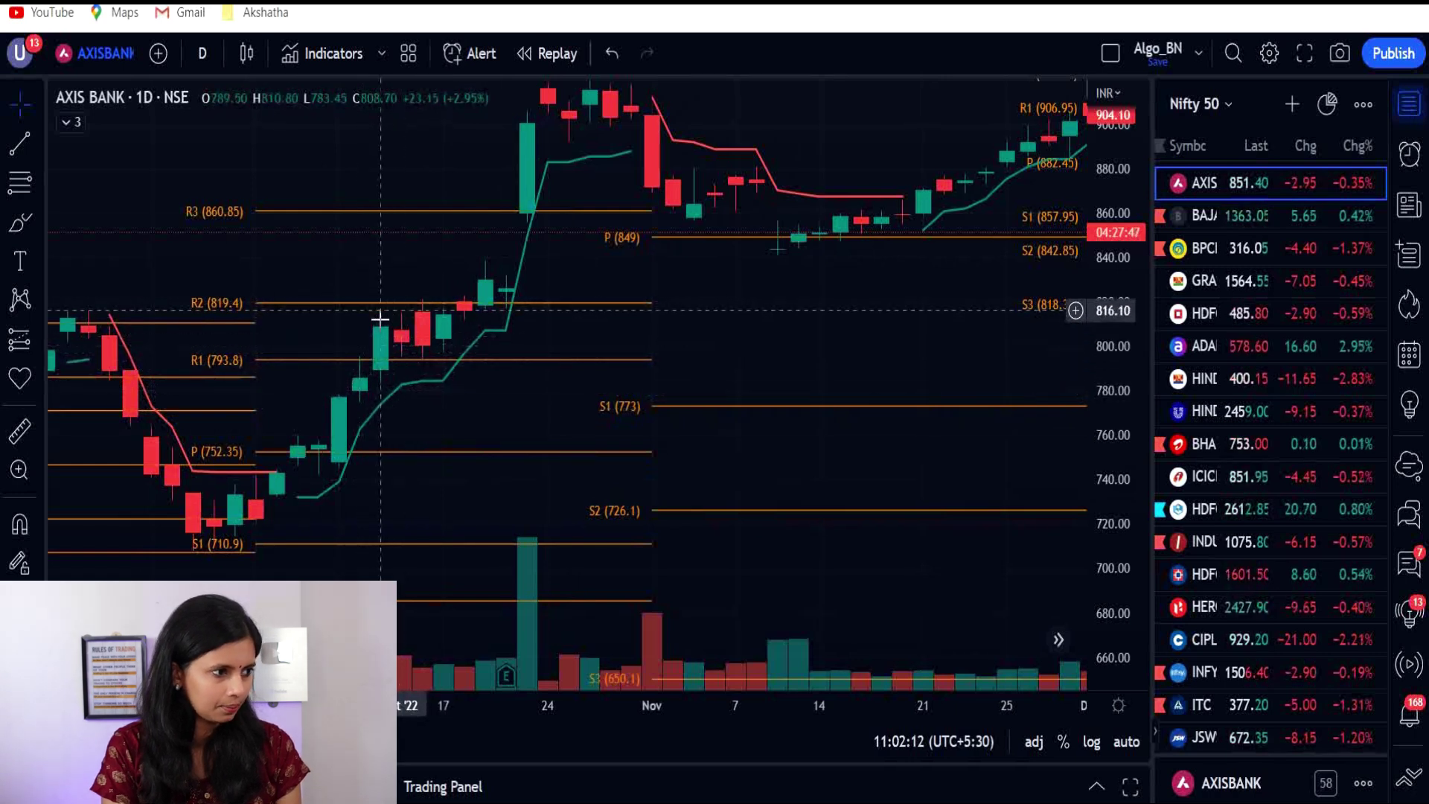
drag(788, 324, 846, 360)
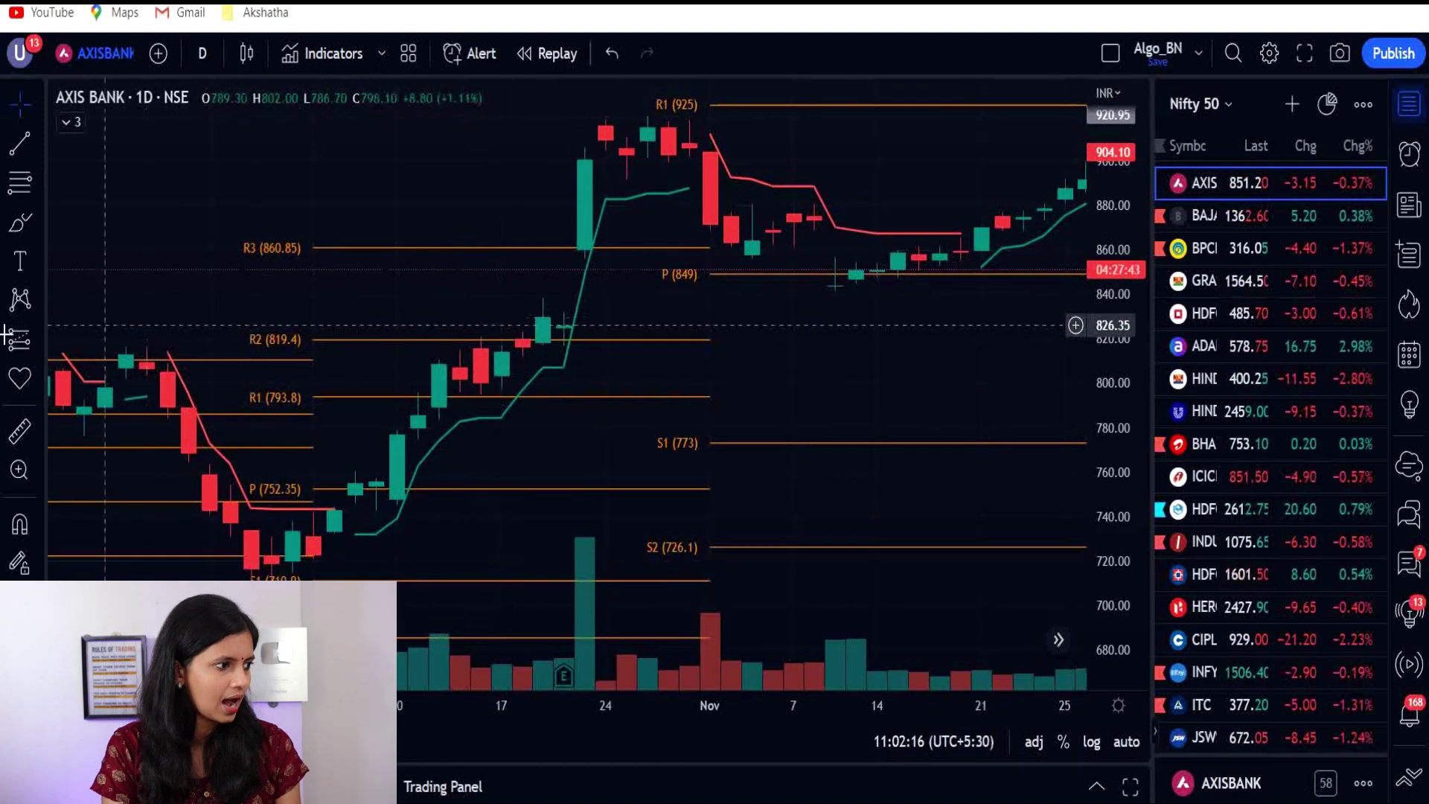
click(37, 343)
click(77, 344)
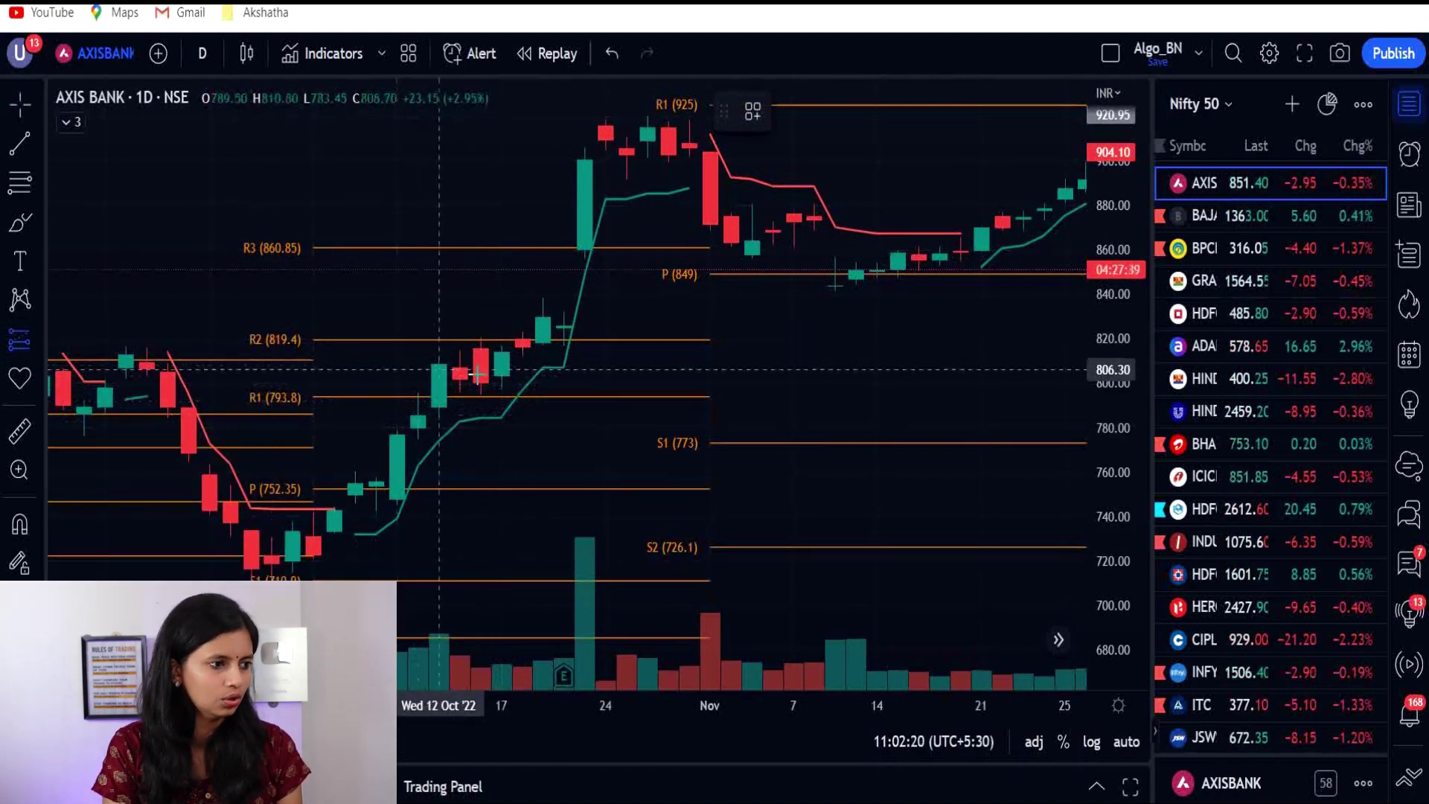
click(441, 348)
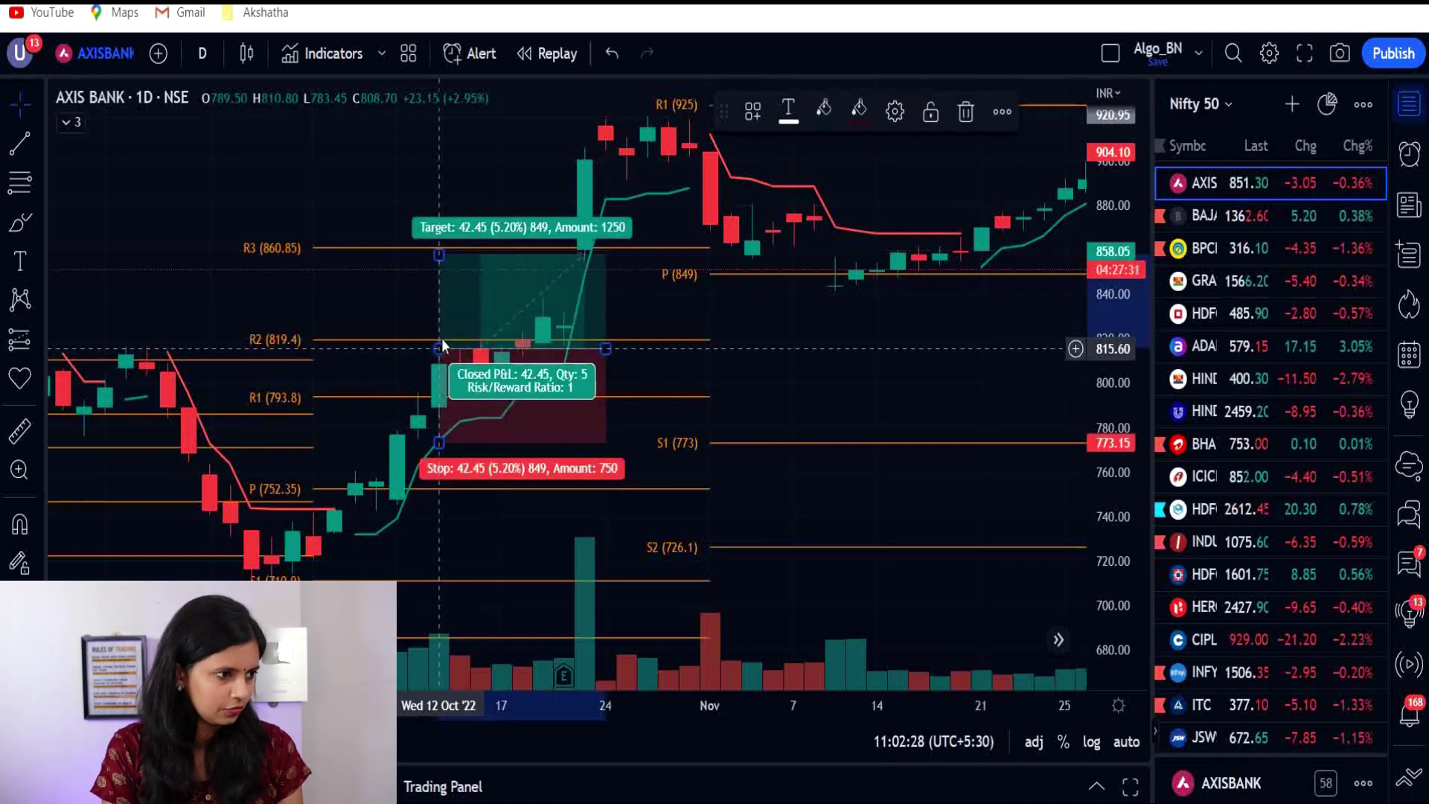
- Adjust the October long position's target to about 860.65 at R3 and its stop to about 788.70 near R1
drag(439, 254, 439, 248)
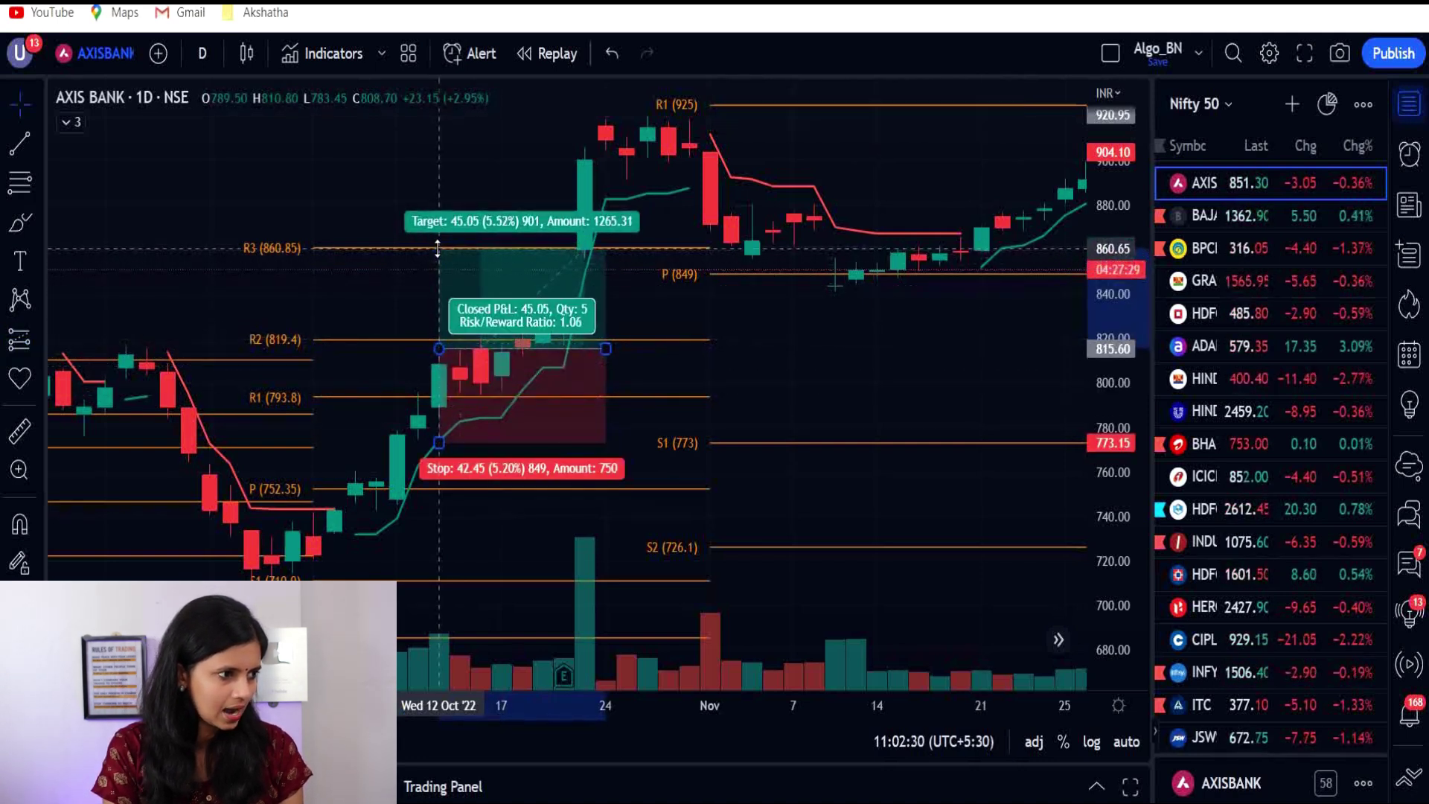
drag(440, 442, 444, 407)
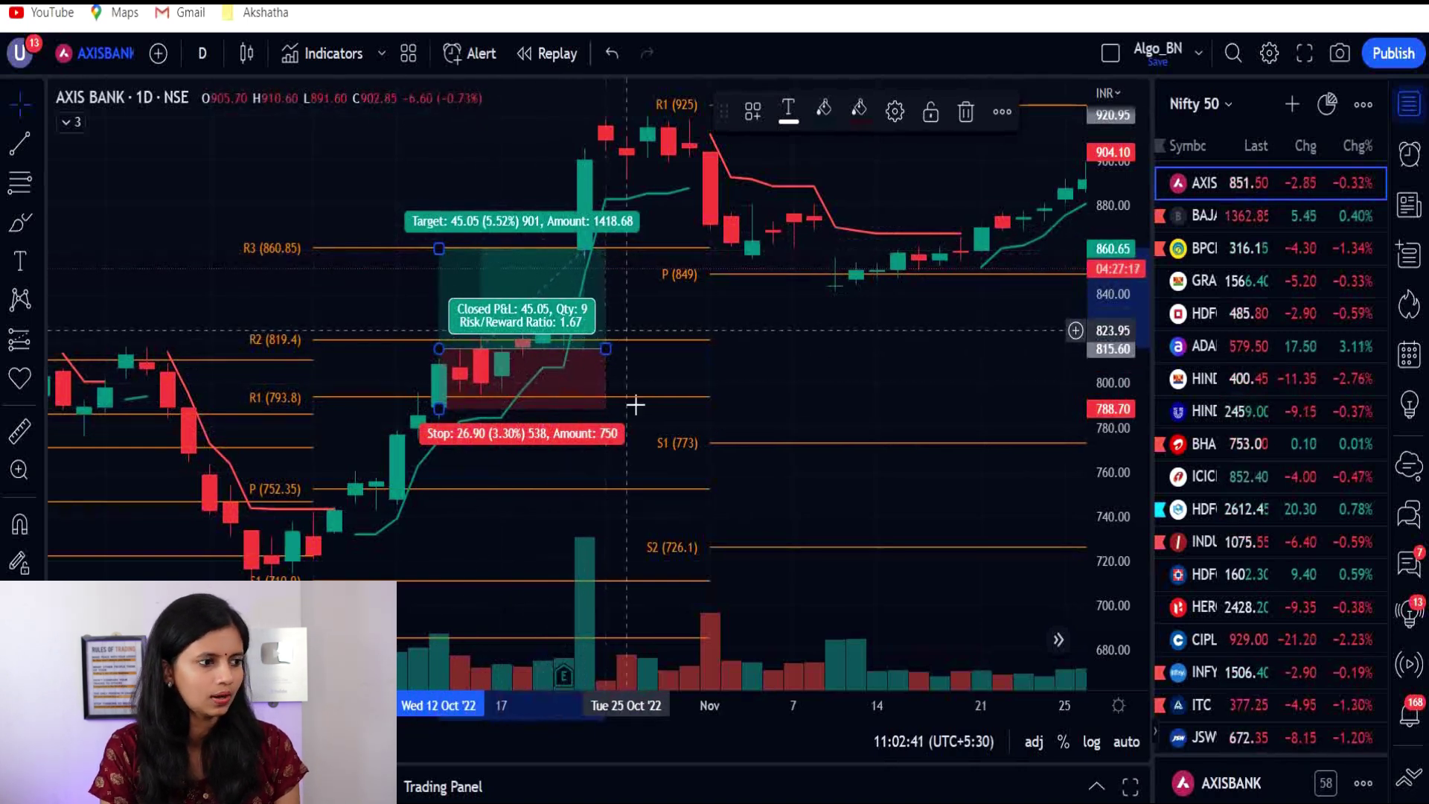
click(353, 201)
- Place a long position on the 8 September 2022 candle with its entry at about 782.35
scroll(521, 432, down, 2)
drag(291, 294, 607, 233)
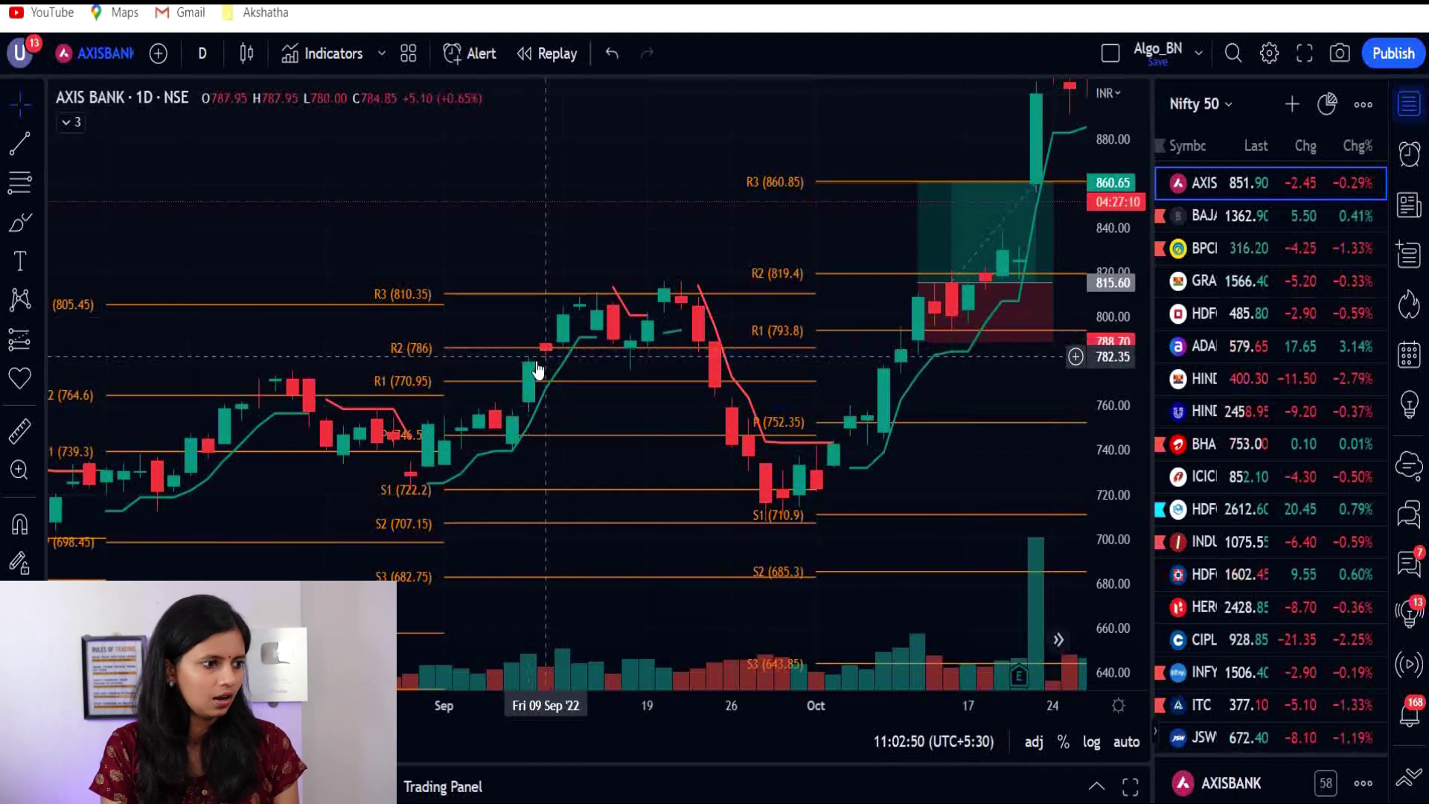
click(37, 337)
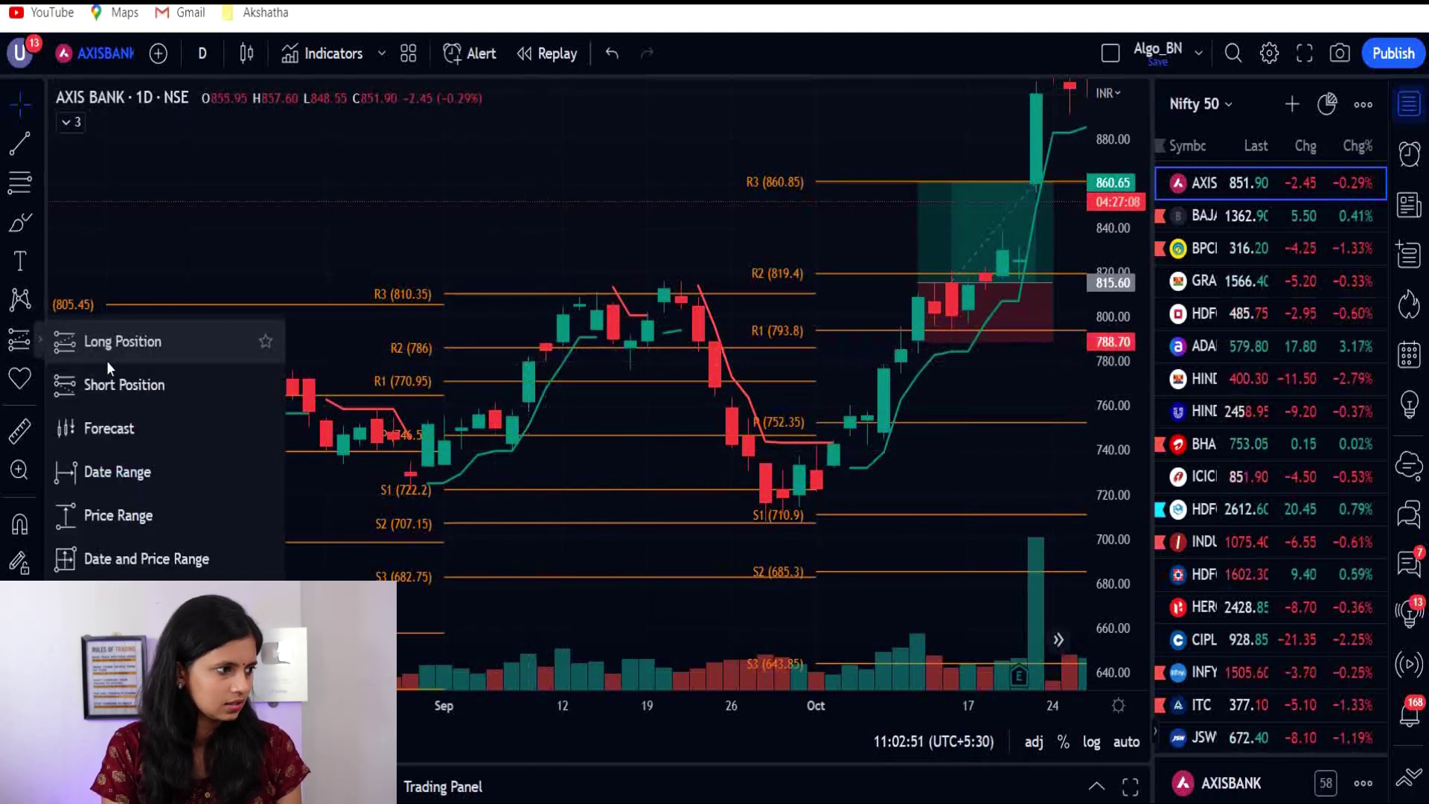
click(141, 347)
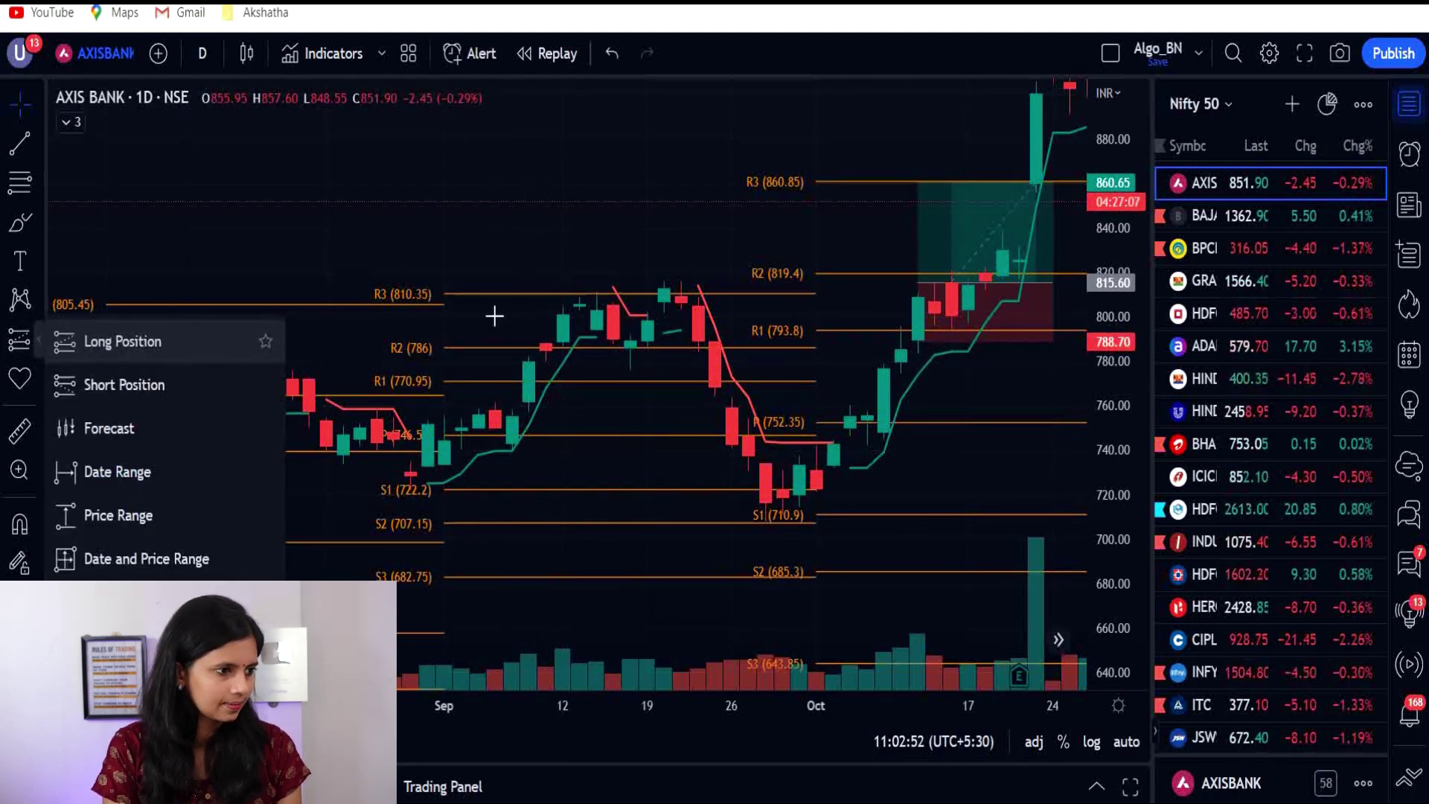
click(528, 356)
- Adjust the September long position's target to about 809.25 near R3 and its stop to about 768.15 near R1
drag(528, 255, 528, 296)
drag(529, 452, 540, 387)
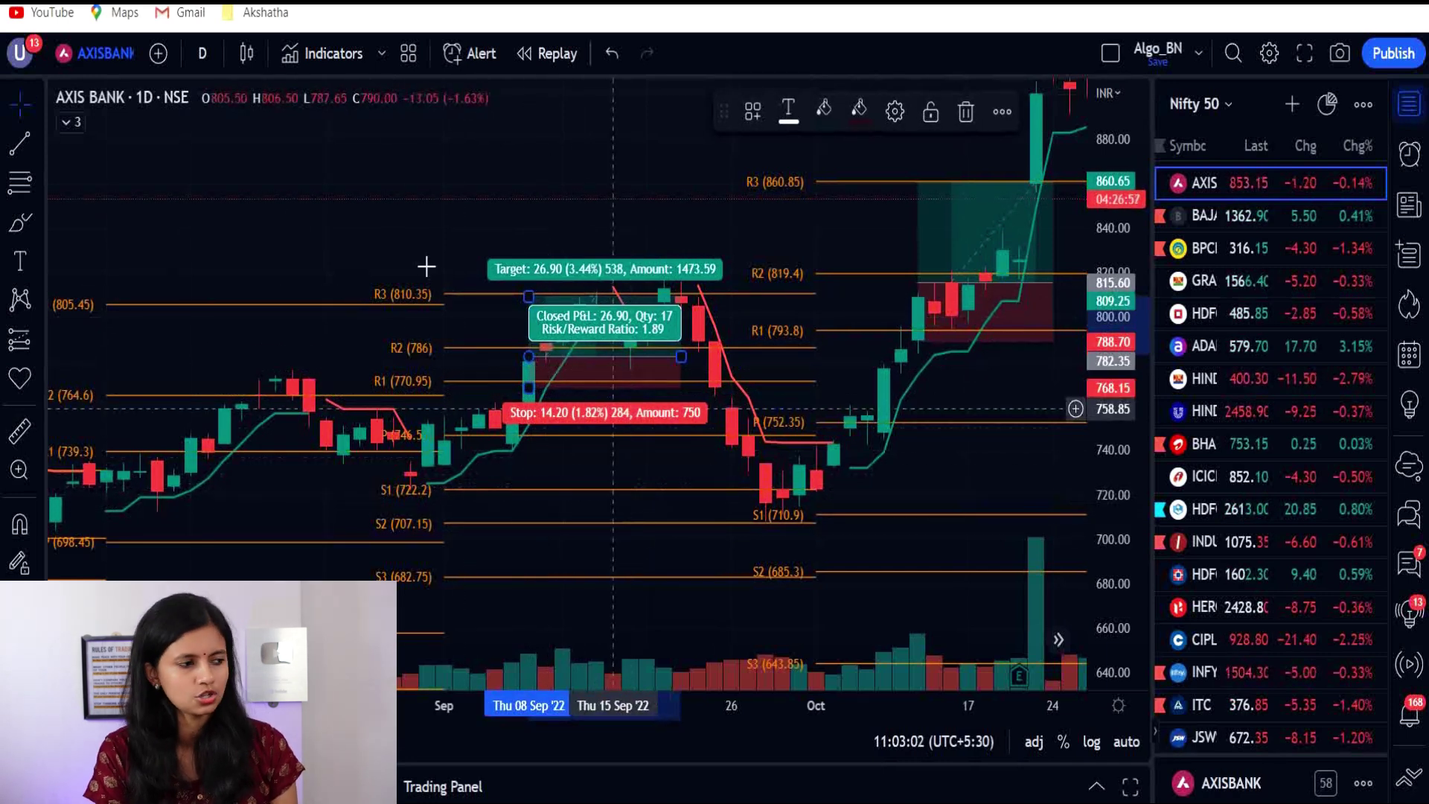
click(238, 246)
- Place a long position on the 8 August 2022 candle with its entry at about 749.05 and target at about 806.80 near R3
drag(239, 246, 520, 204)
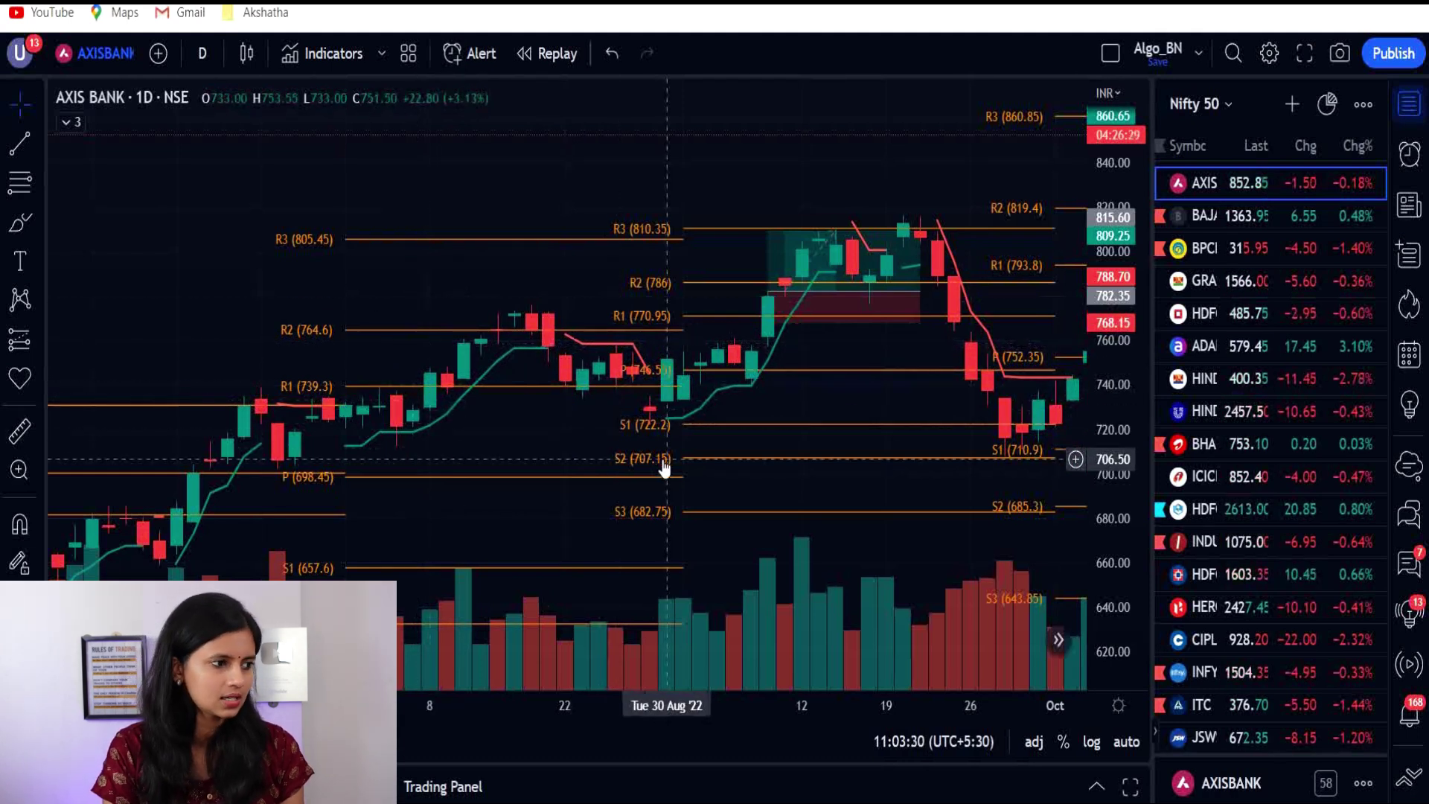
scroll(664, 468, down, 1)
click(496, 364)
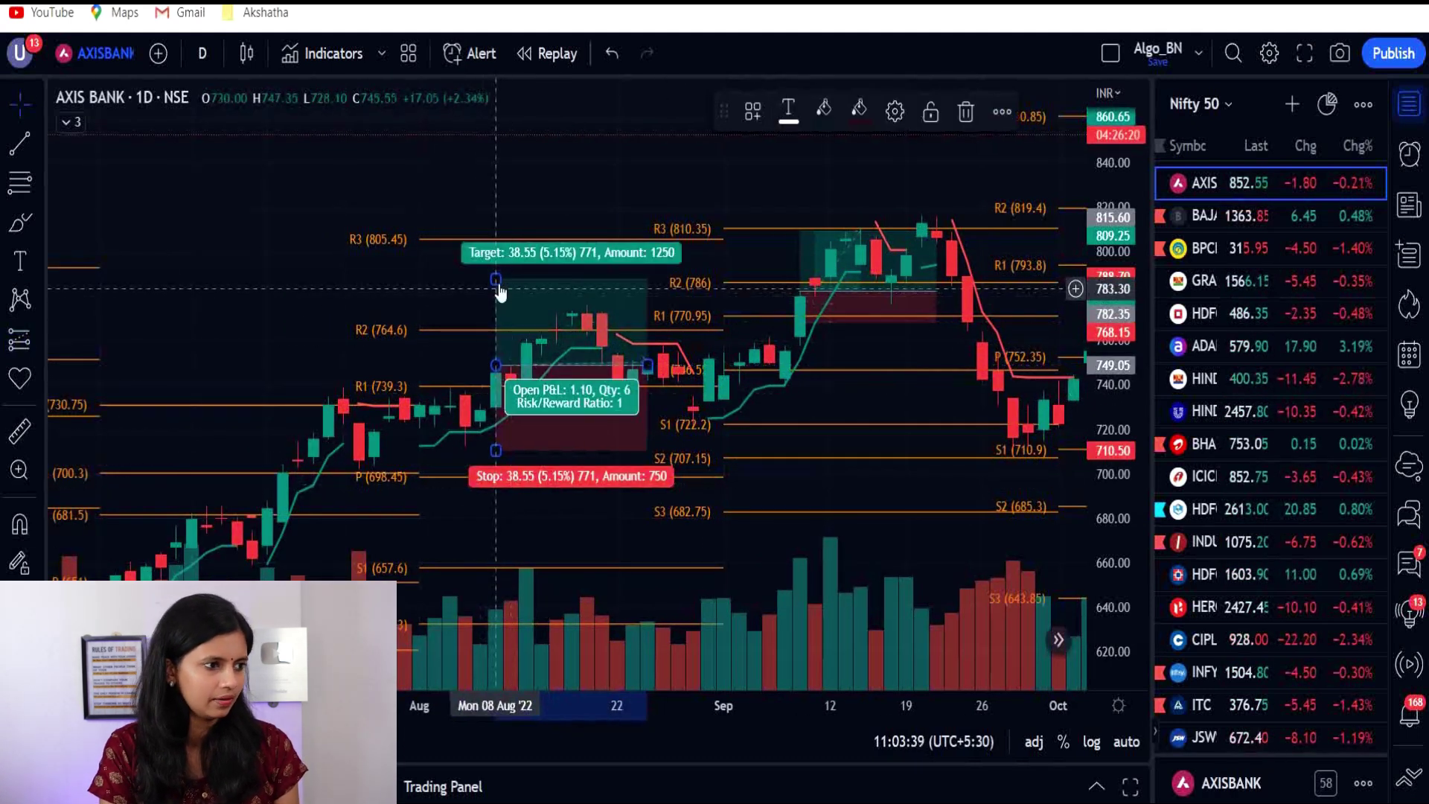
drag(495, 277, 496, 236)
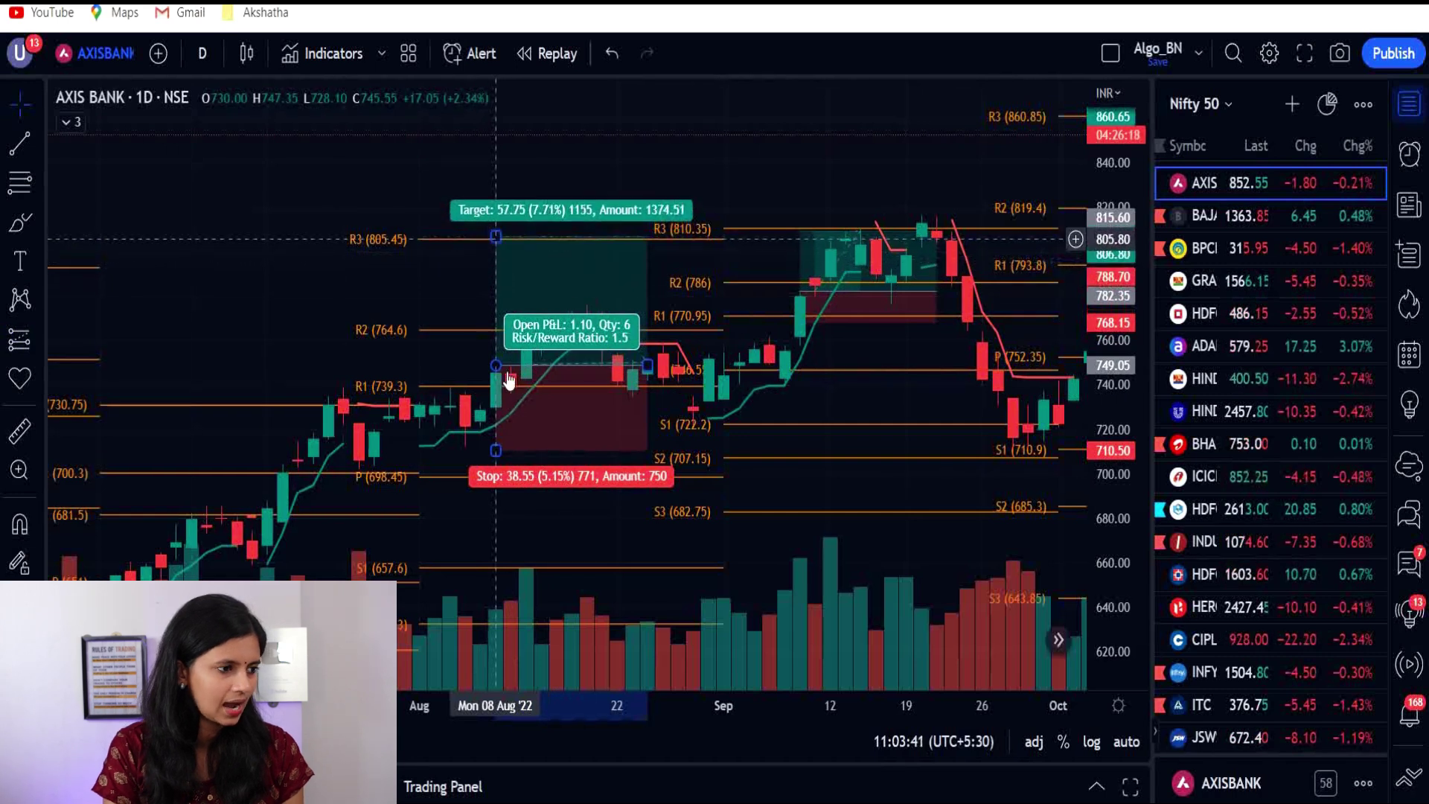
click(335, 303)
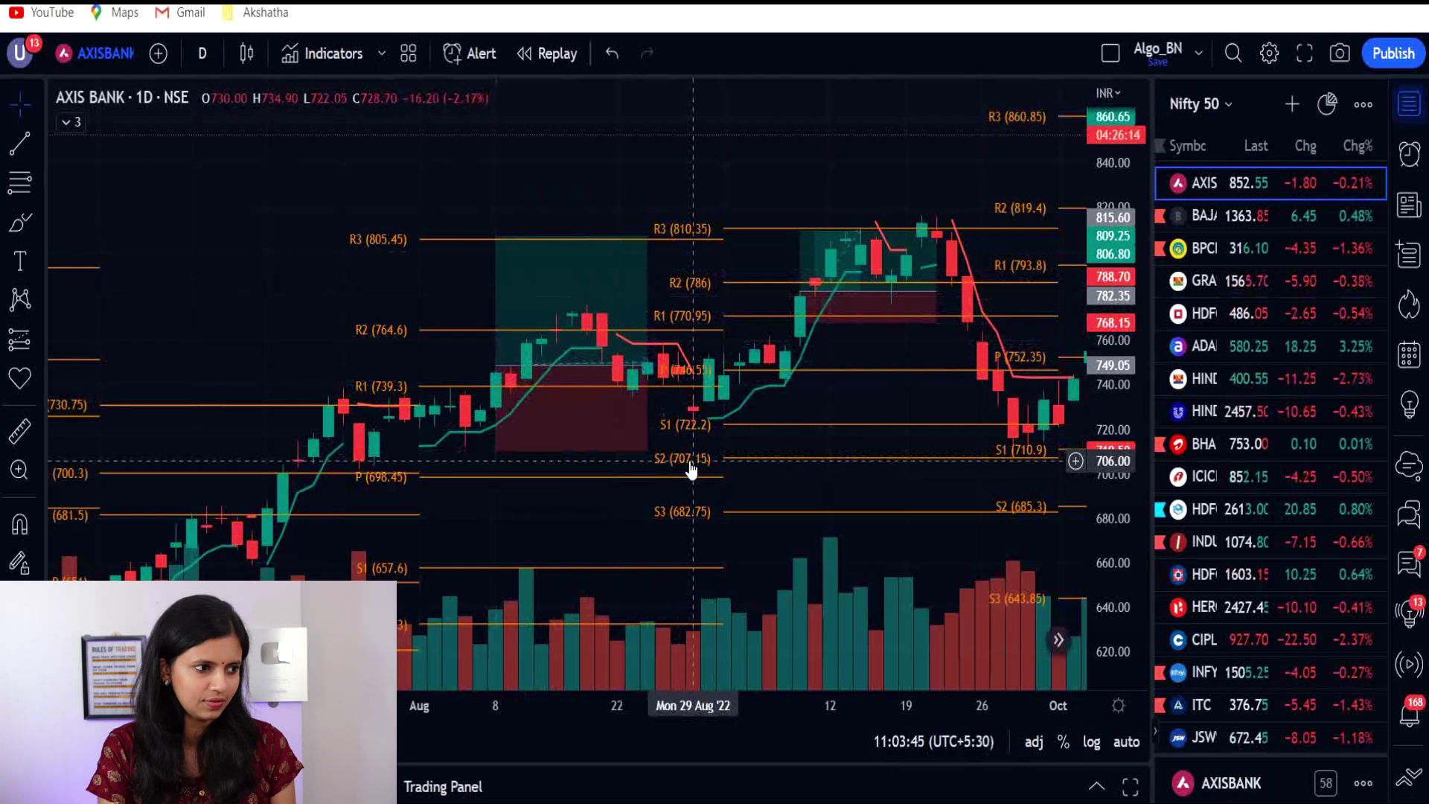
- Check the August long position against its entry candle and delete it from the chart
mouse_move(536, 399)
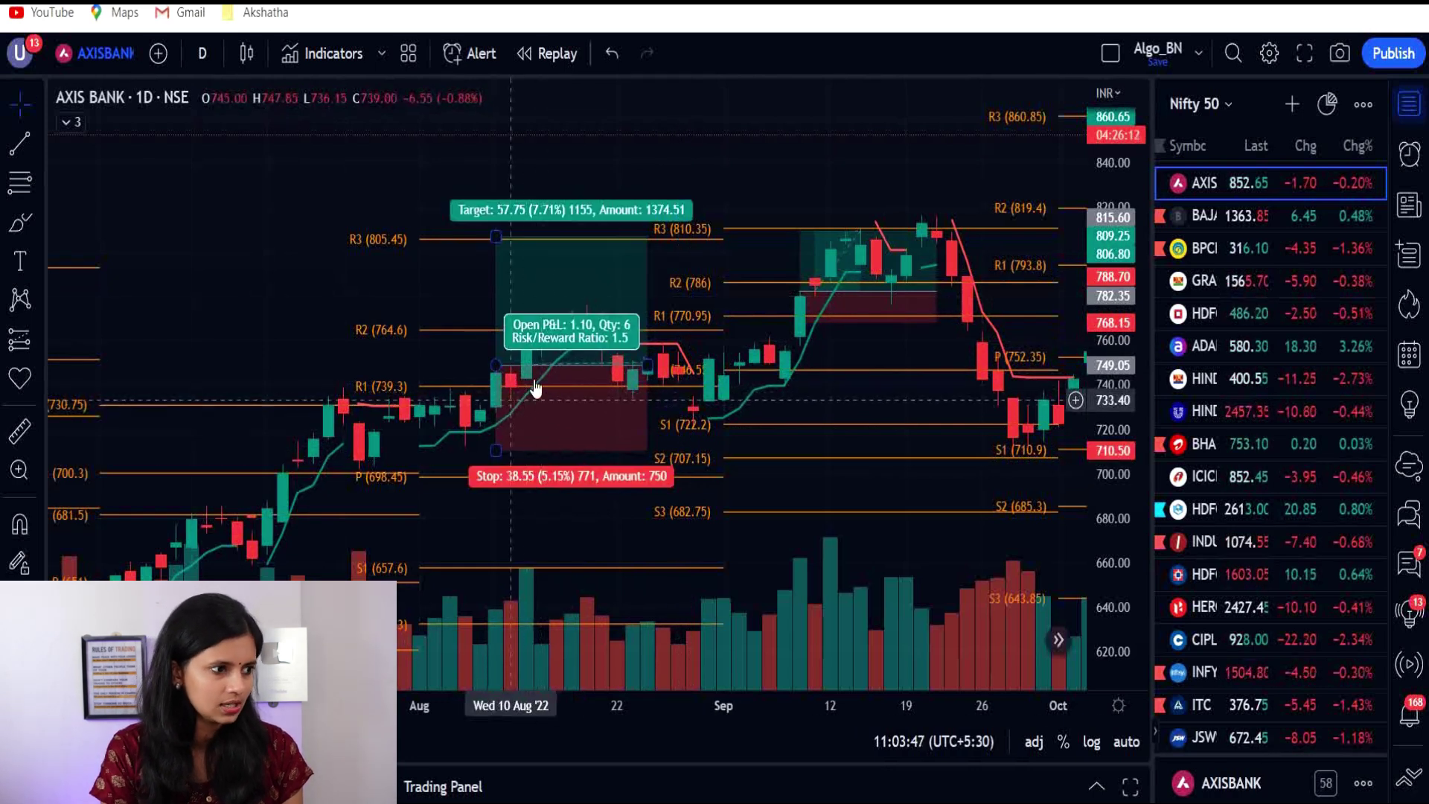
click(496, 370)
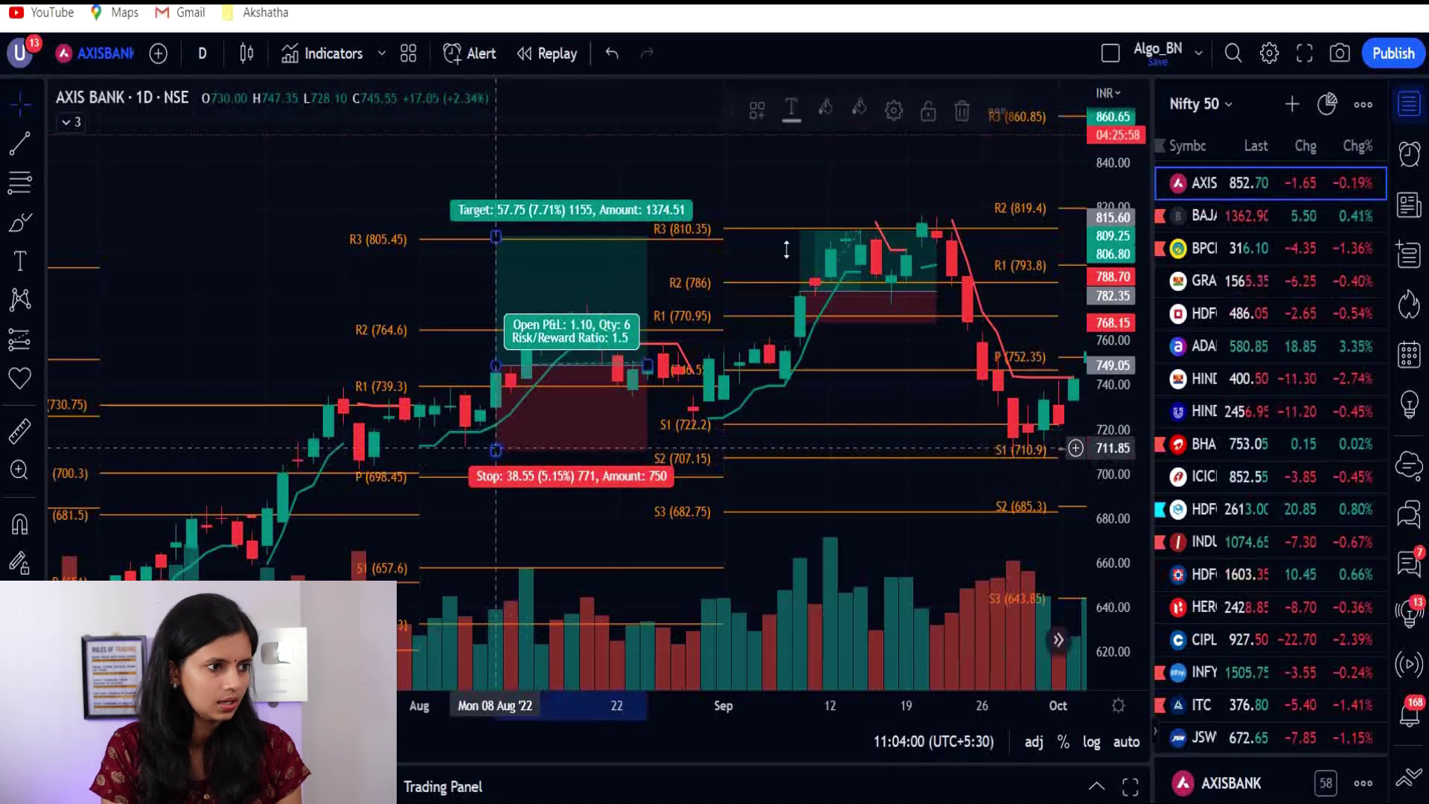
click(965, 111)
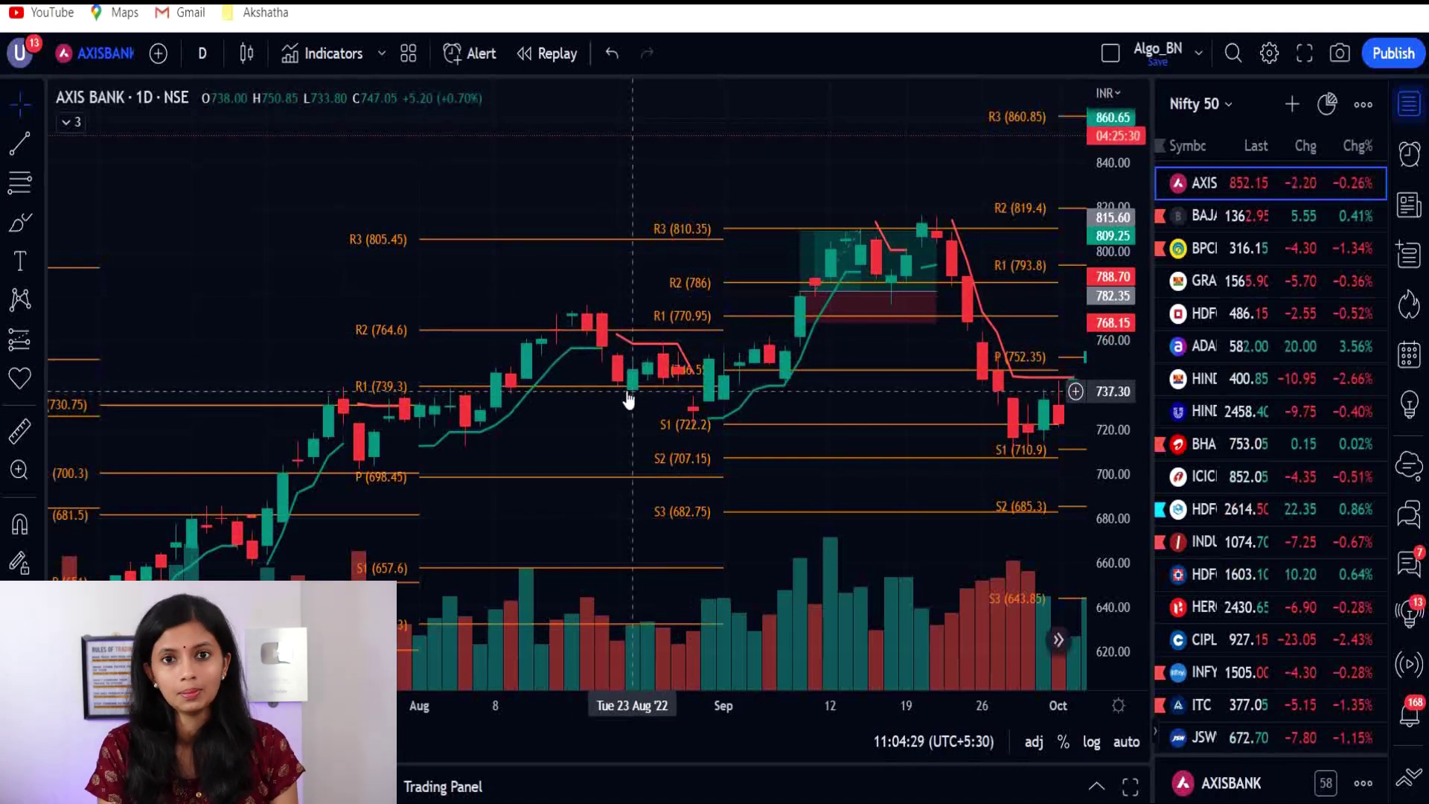
- Place a long position on the 18 July 2022 candle with entry about 690.80, target about 733.90 near R3, and a tighter stop
scroll(225, 277, left, 5)
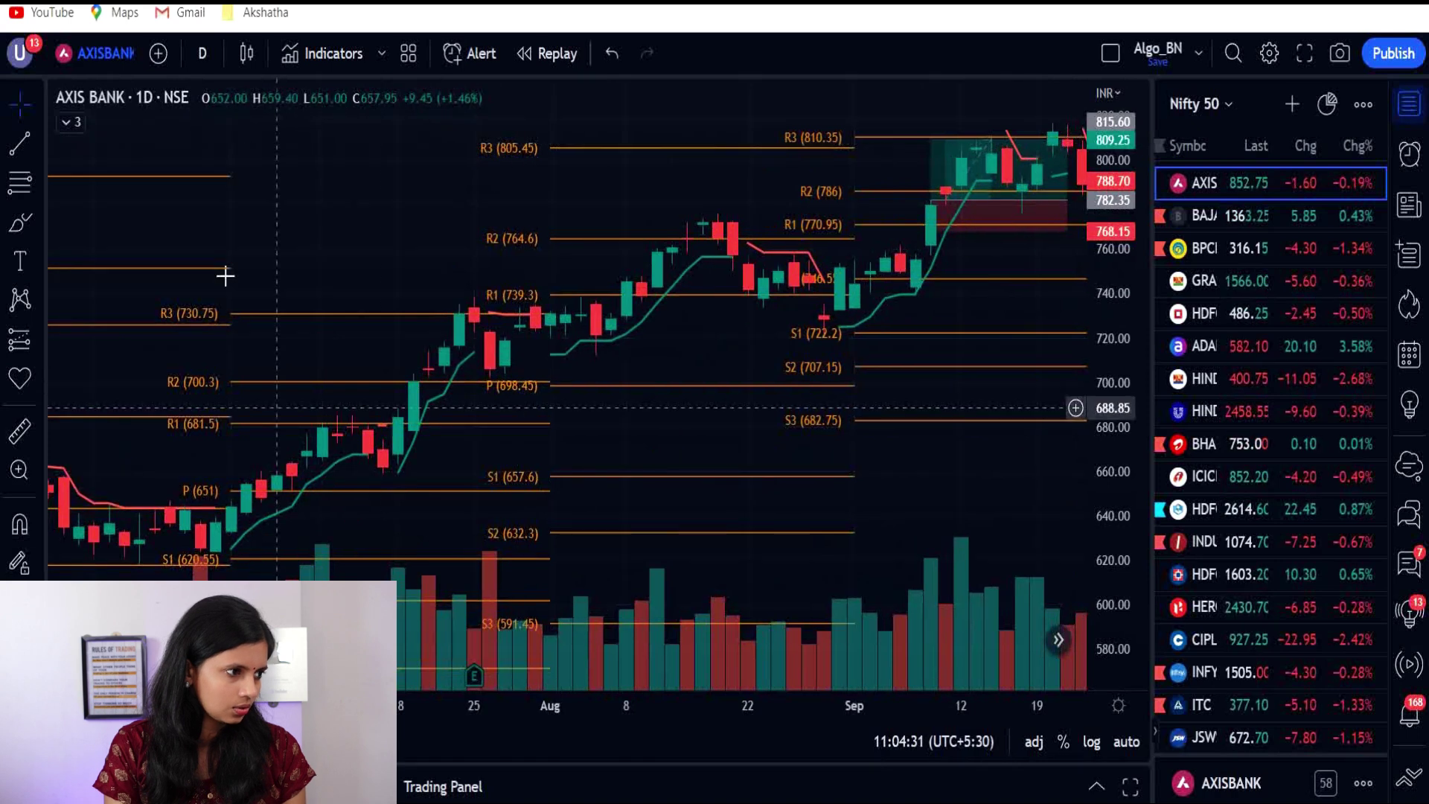
scroll(296, 255, left, 5)
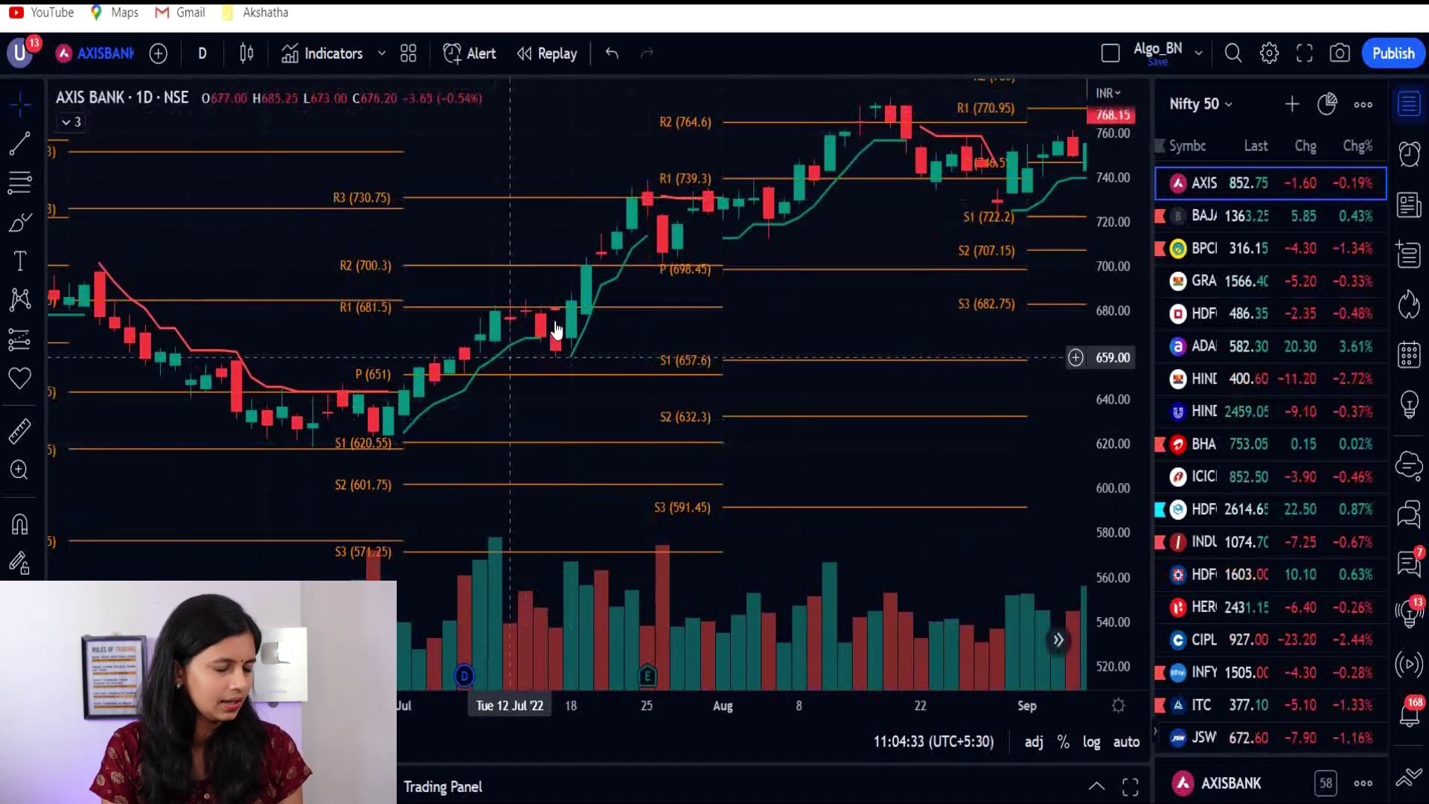
click(39, 340)
click(112, 376)
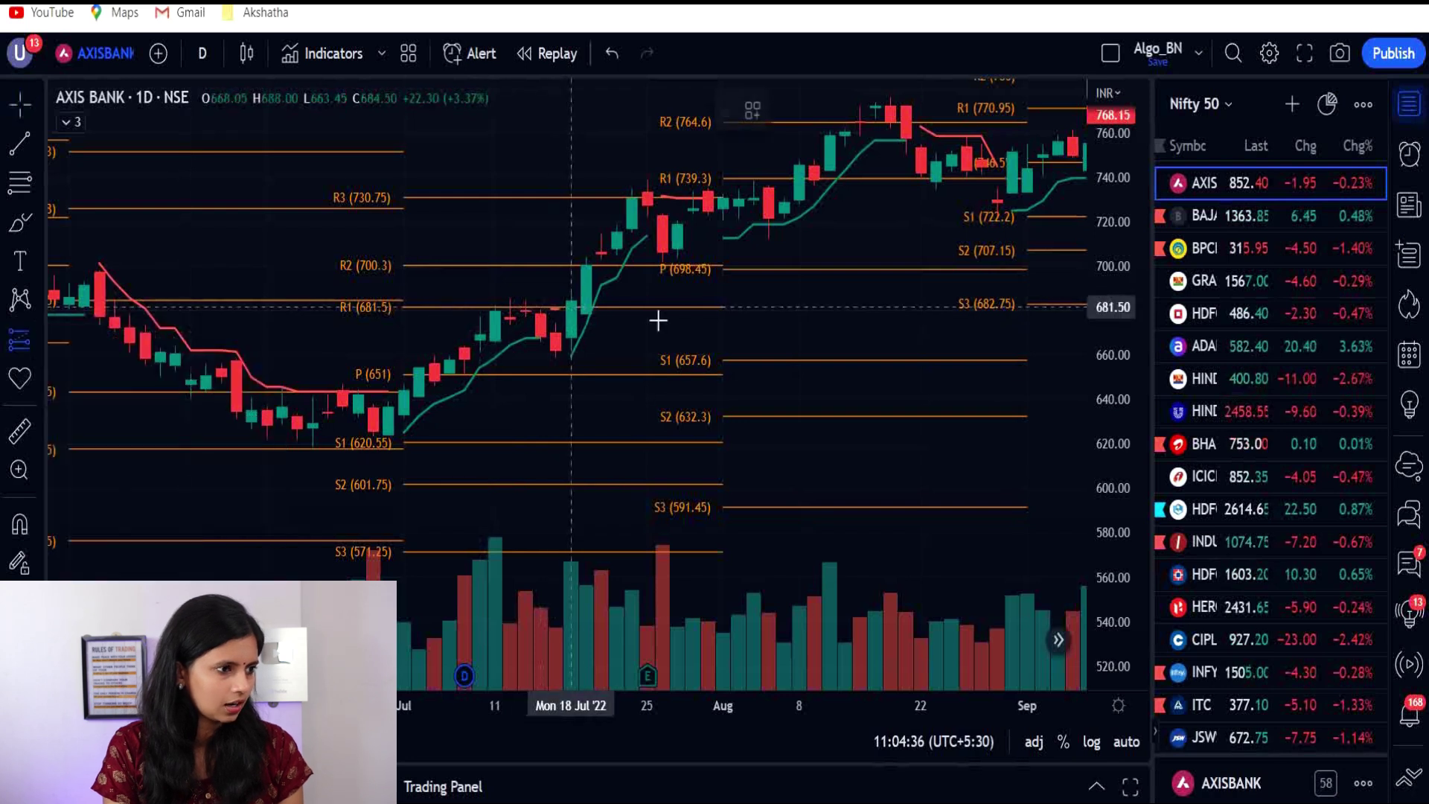
click(571, 286)
drag(572, 214, 572, 191)
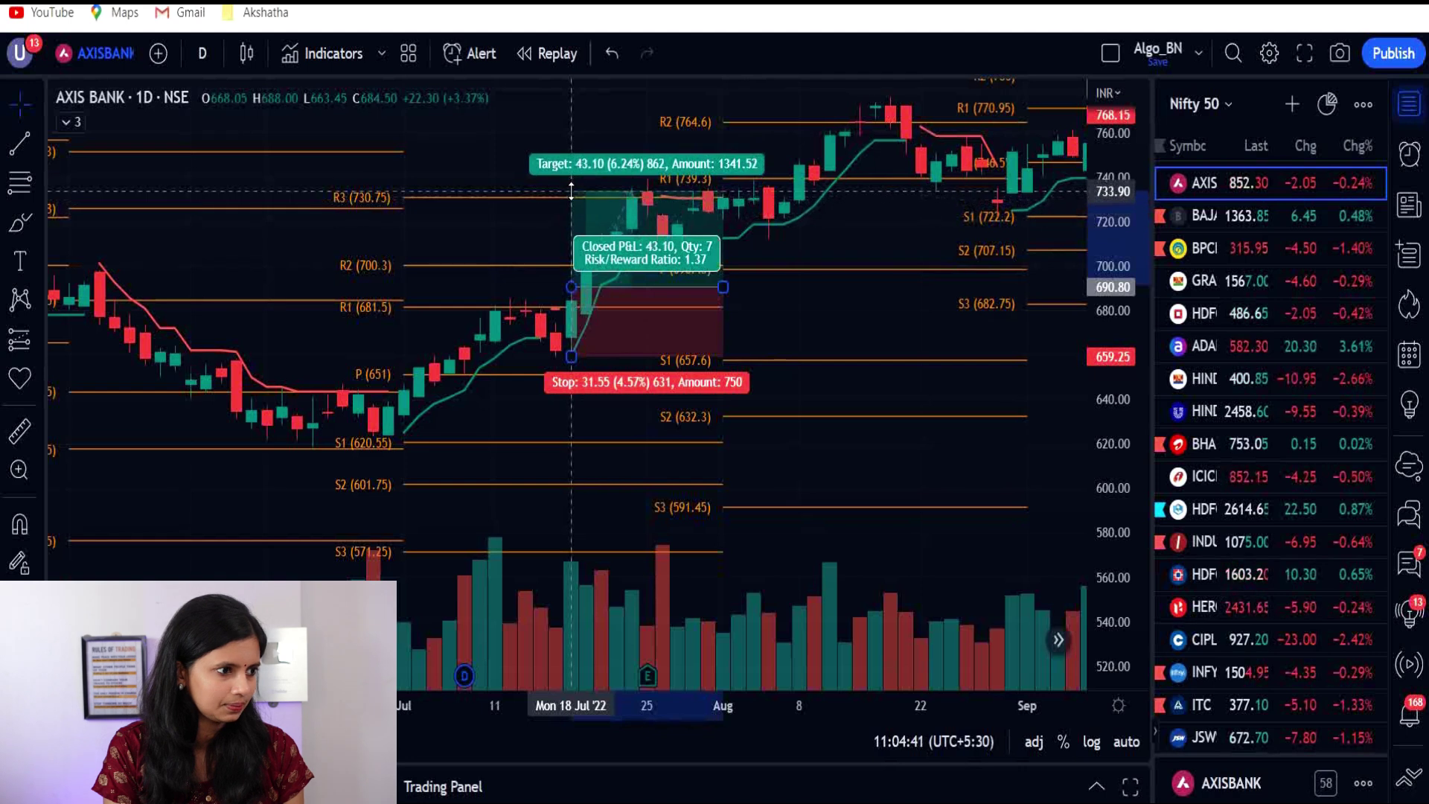
drag(572, 356, 601, 318)
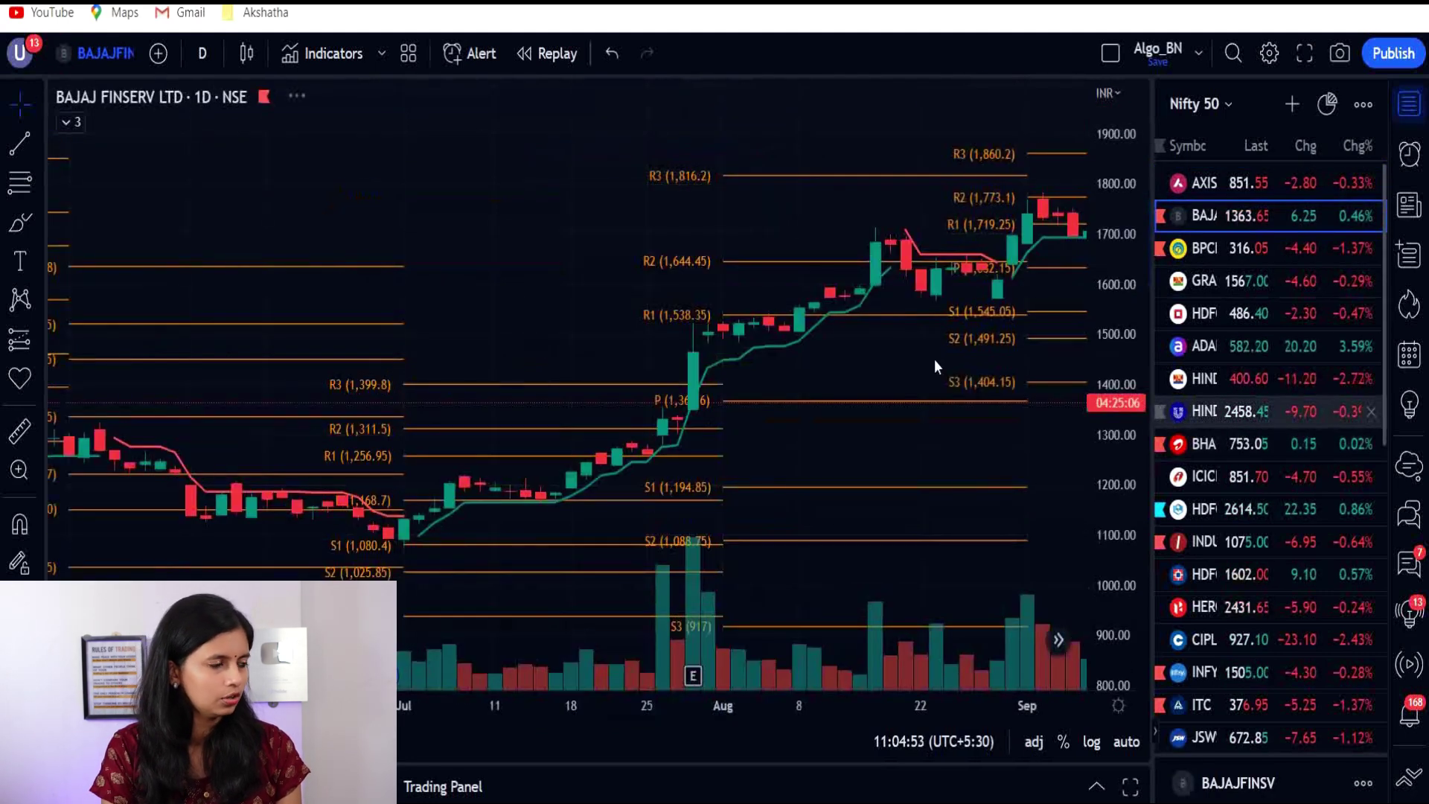
- Switch the chart to Bajaj Finserv and examine its September 2022 to February 2023 candles against the Supertrend and pivot levels
key(Down)
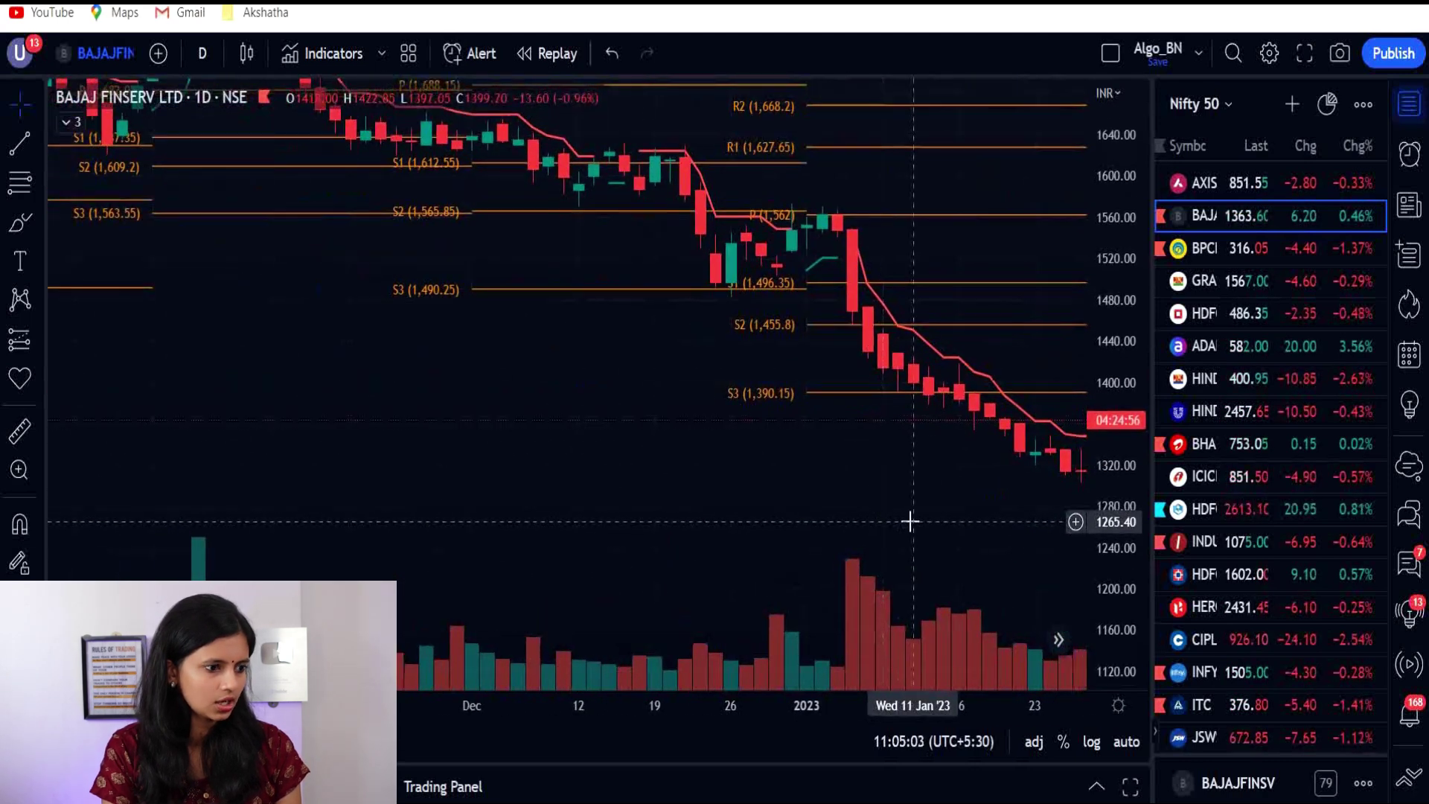
drag(862, 549, 693, 335)
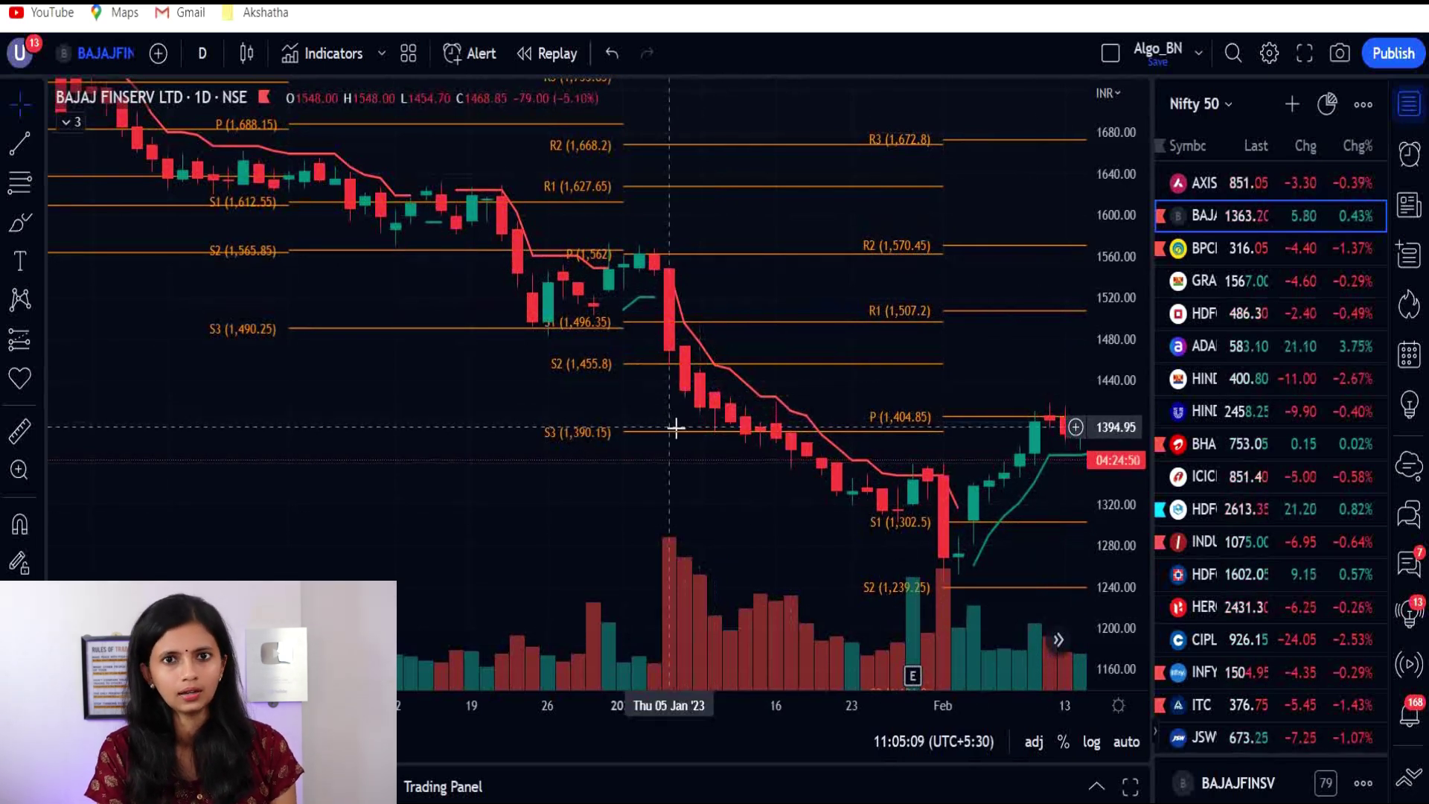
drag(625, 536, 878, 249)
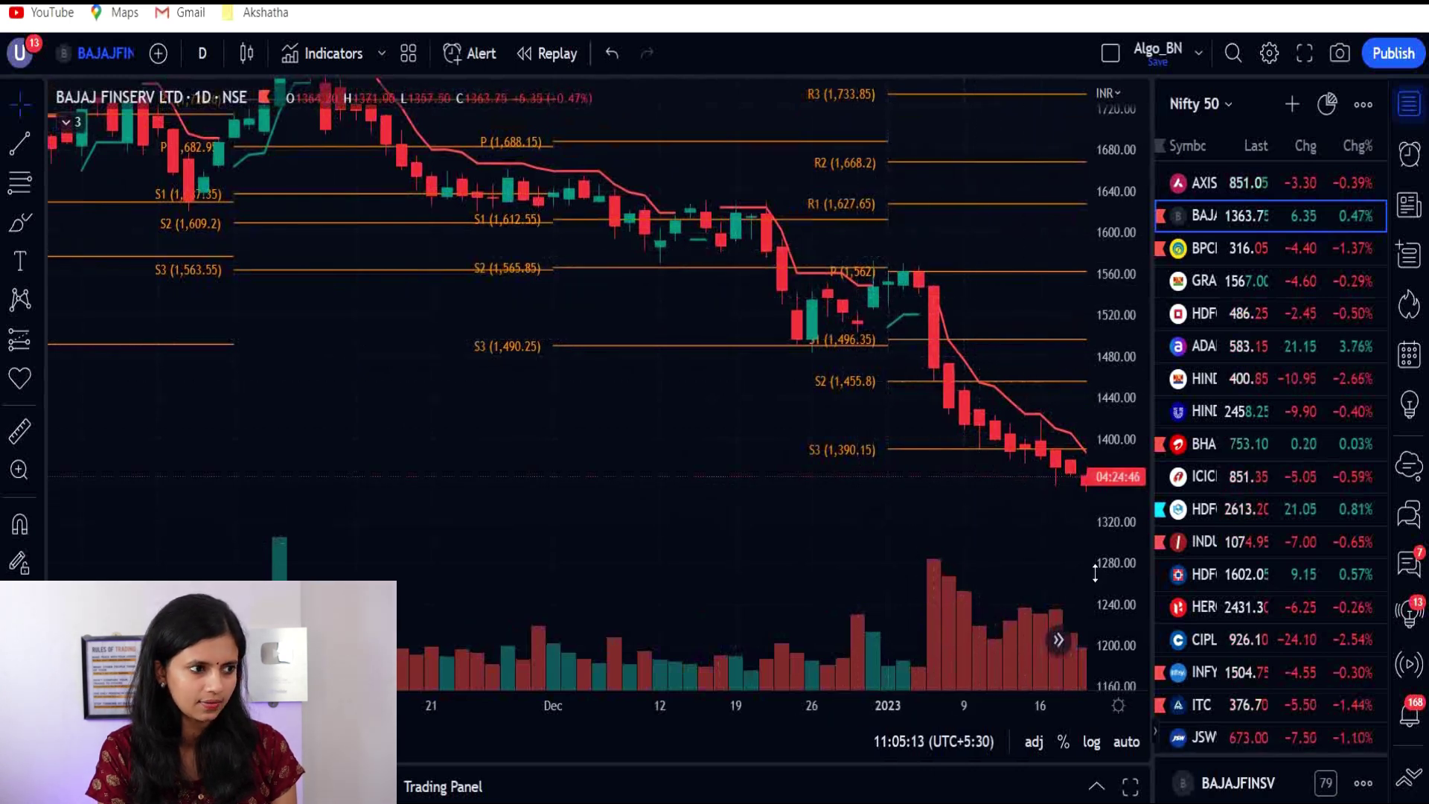
drag(697, 487, 755, 505)
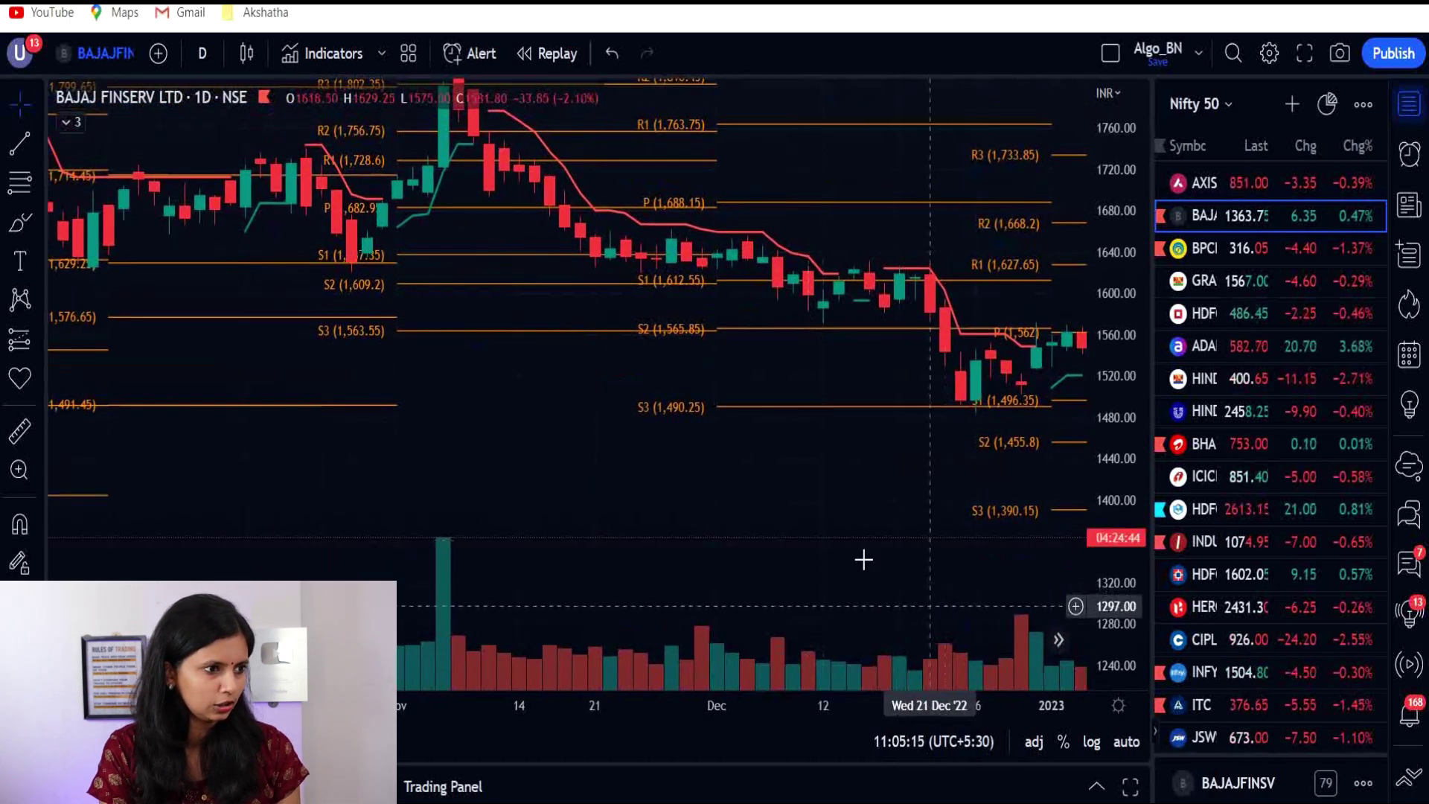
drag(564, 484, 893, 555)
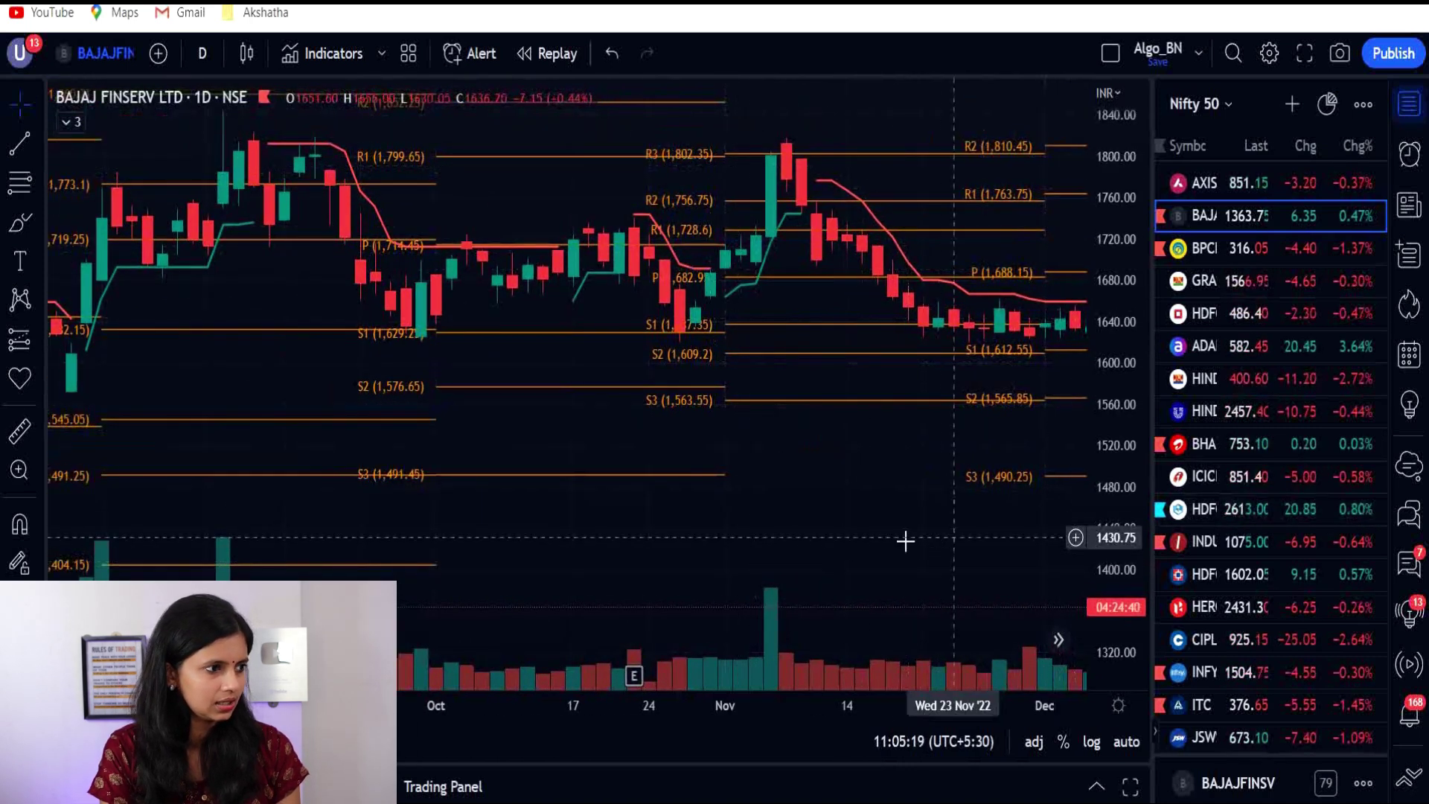
scroll(521, 568, down, 3)
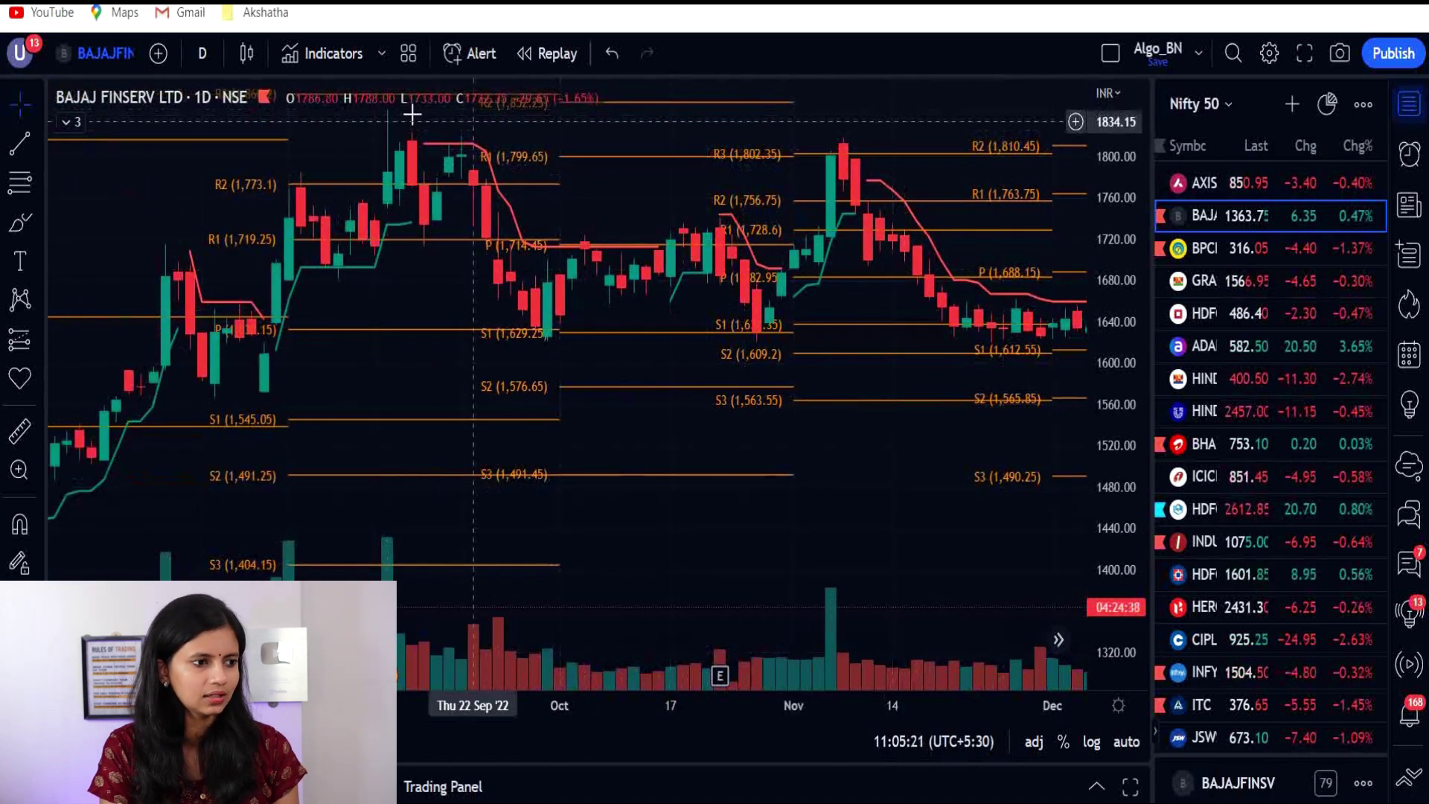
drag(799, 537, 948, 511)
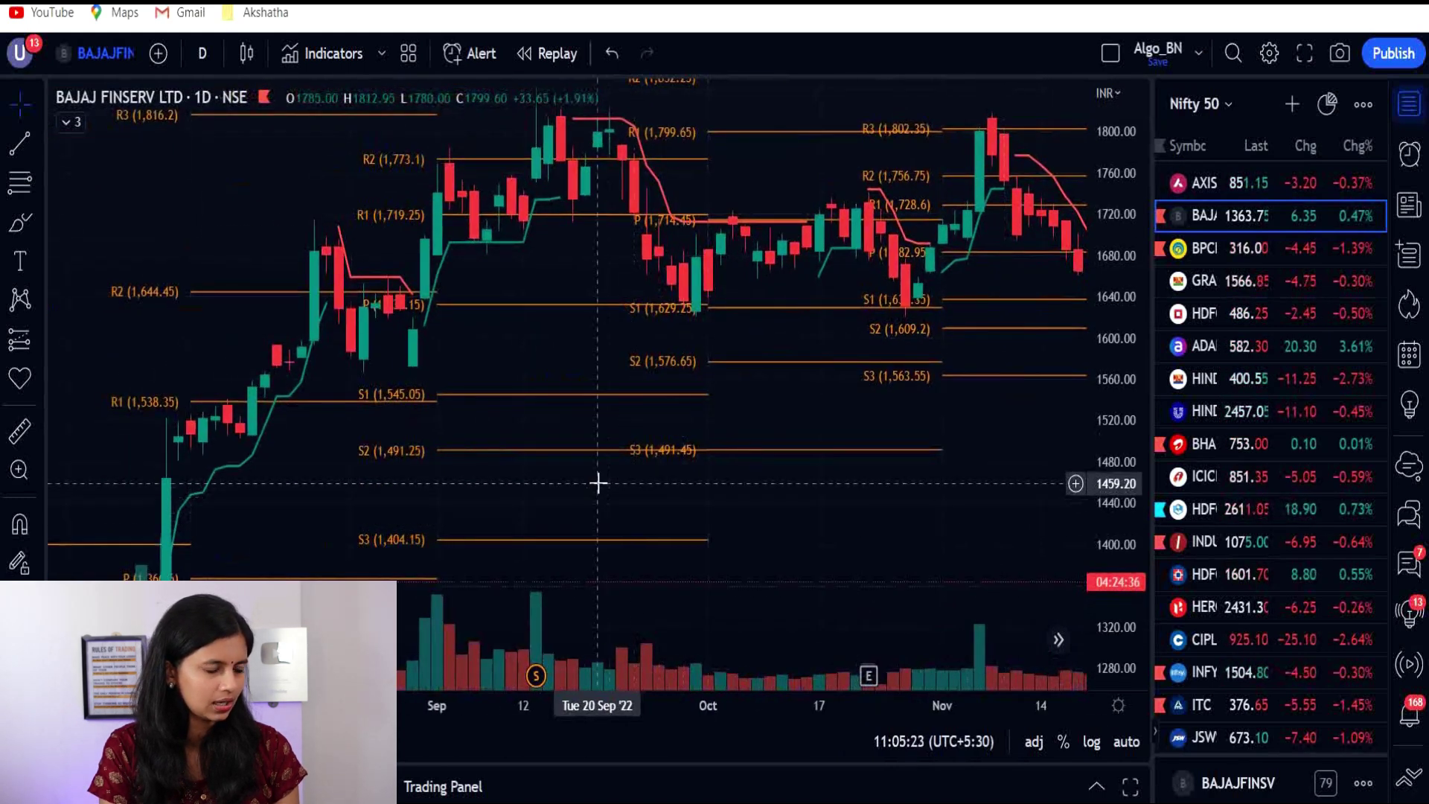
- Examine Bajaj Finserv's August and September 2022 candles against the Supertrend line and the monthly pivot levels
drag(596, 481, 881, 523)
scroll(740, 511, up, 2)
drag(758, 403, 699, 338)
scroll(687, 293, up, 2)
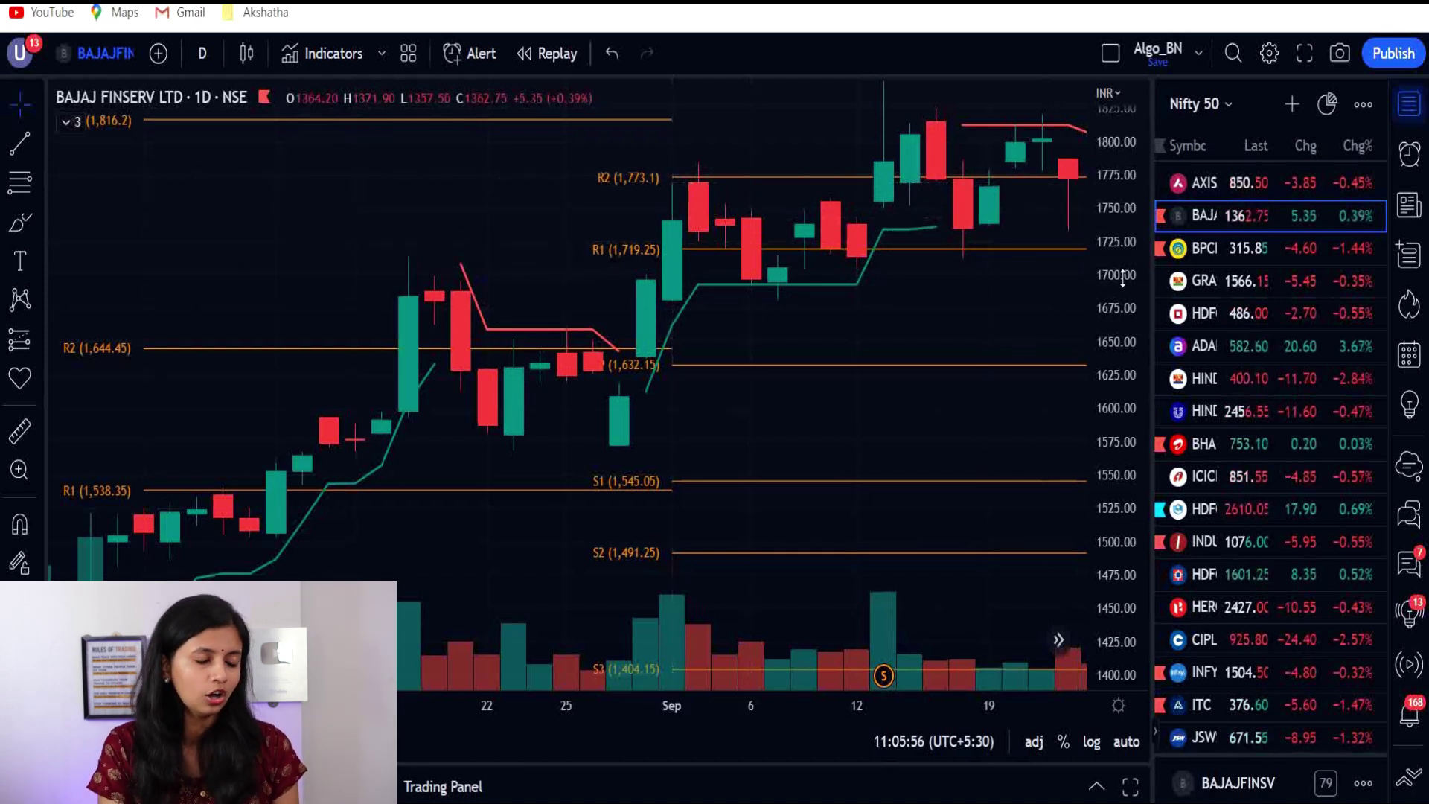
scroll(791, 294, up, 2)
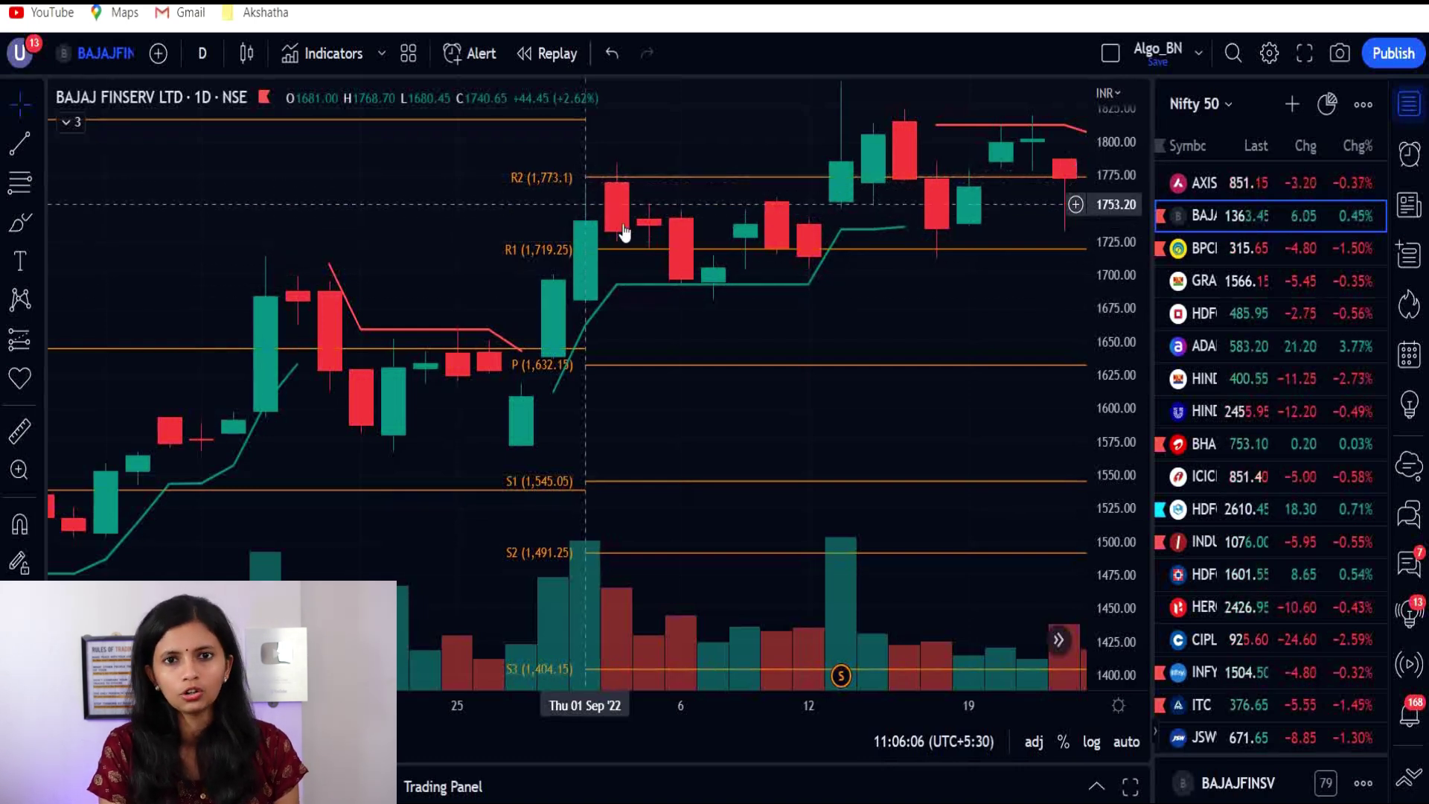
drag(570, 186, 644, 183)
scroll(644, 183, left, 5)
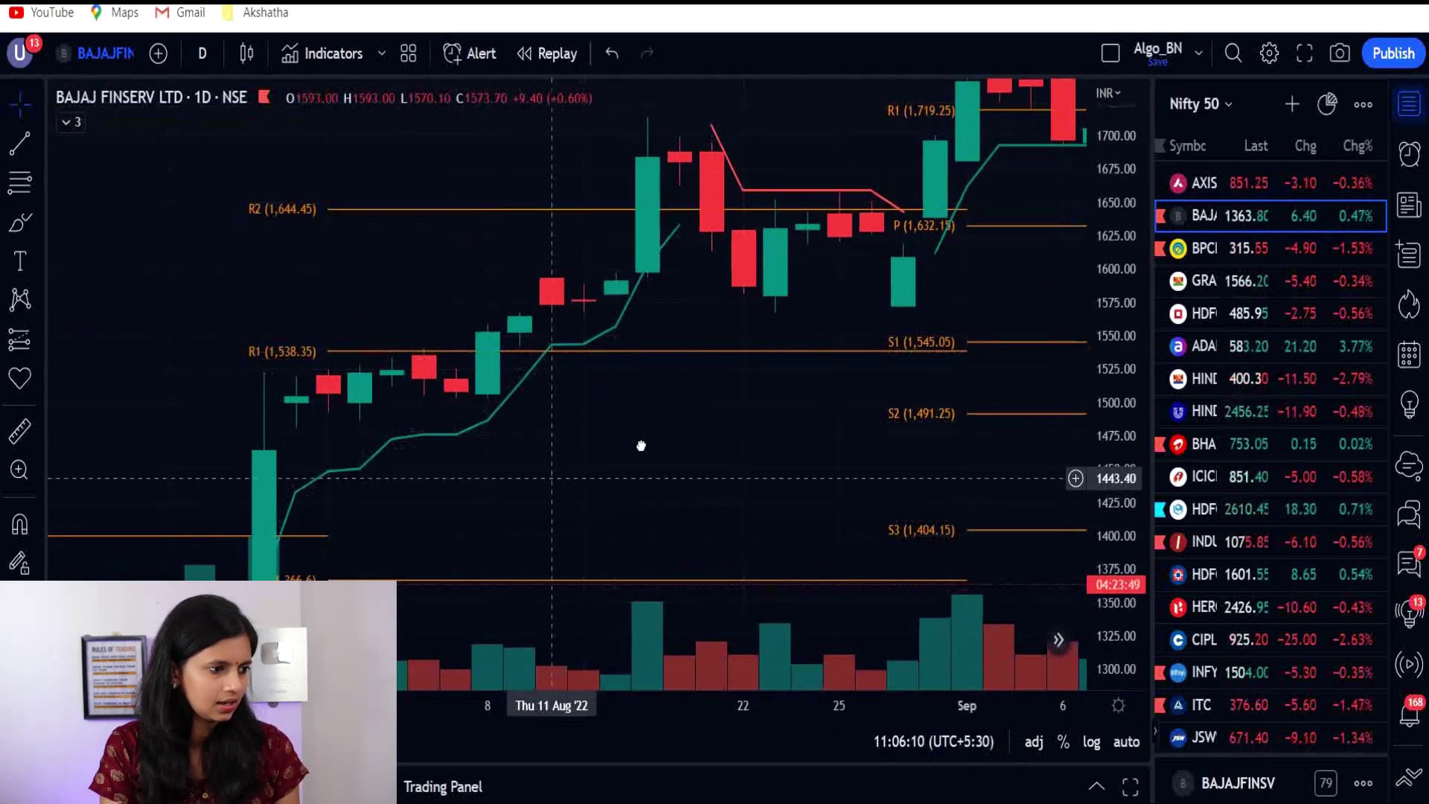
scroll(740, 449, left, 3)
scroll(773, 474, right, 1)
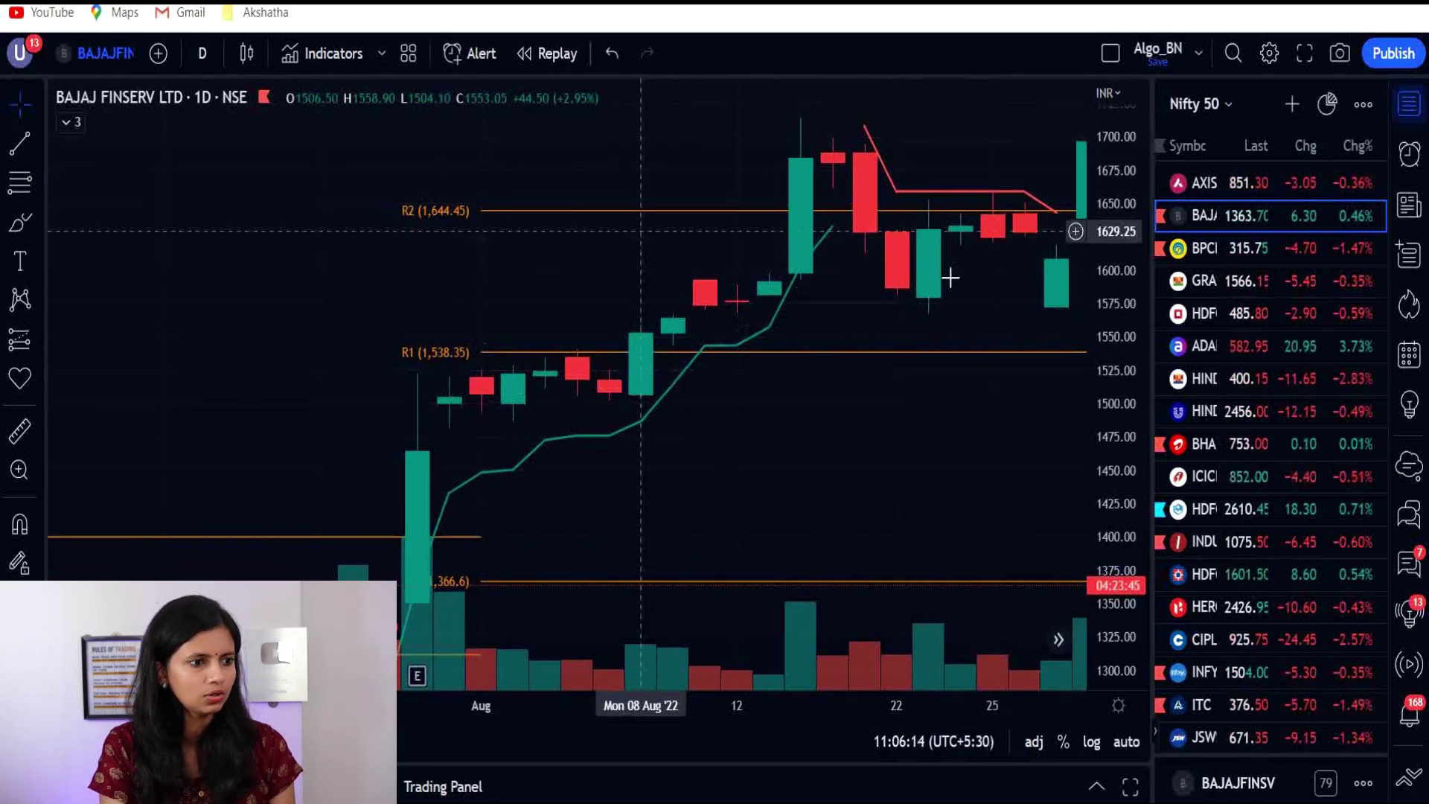
drag(1088, 313, 693, 402)
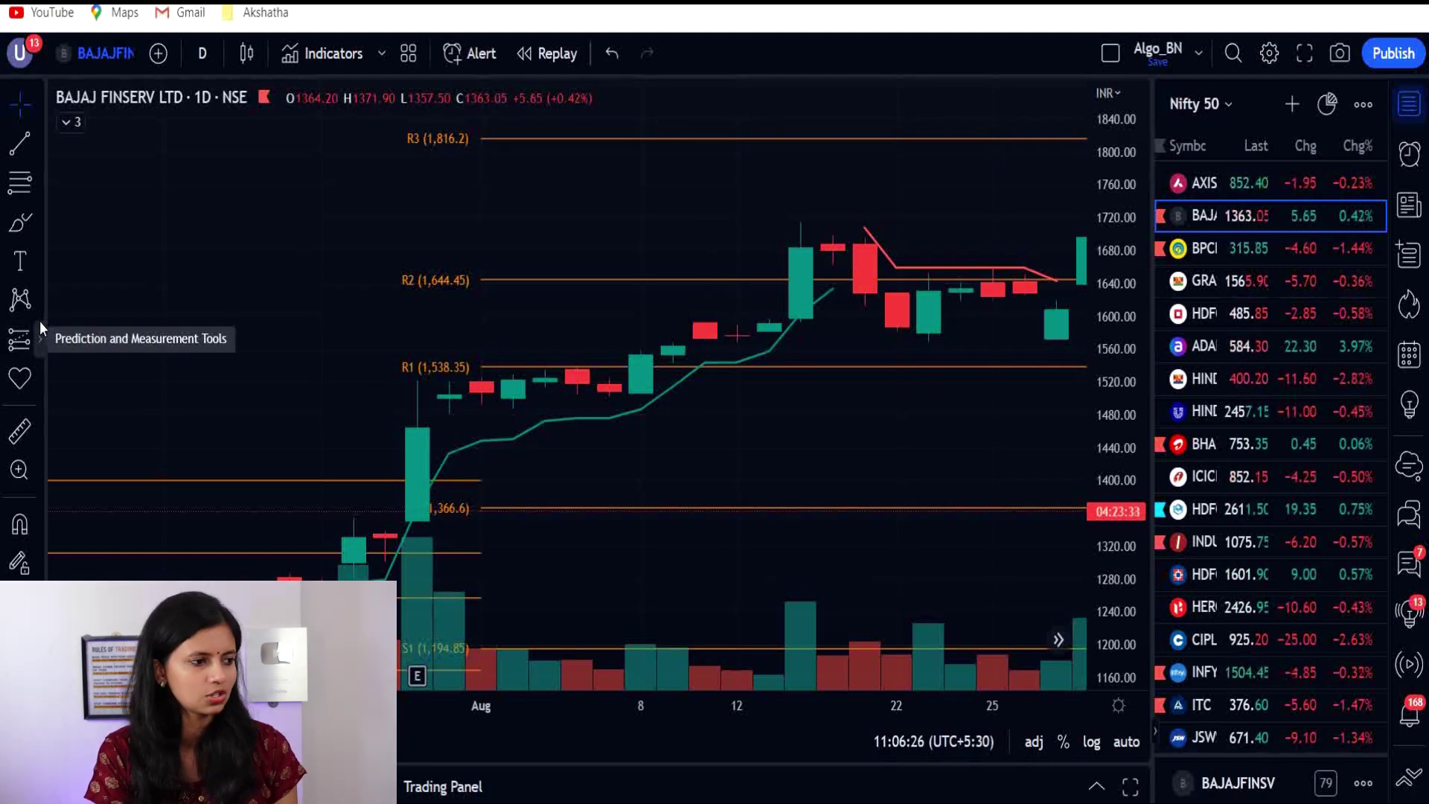
- Place a long position on the 8 August 2022 candle with entry at about 1566.00, stop about 1530.30 and target about 1705.05
click(38, 350)
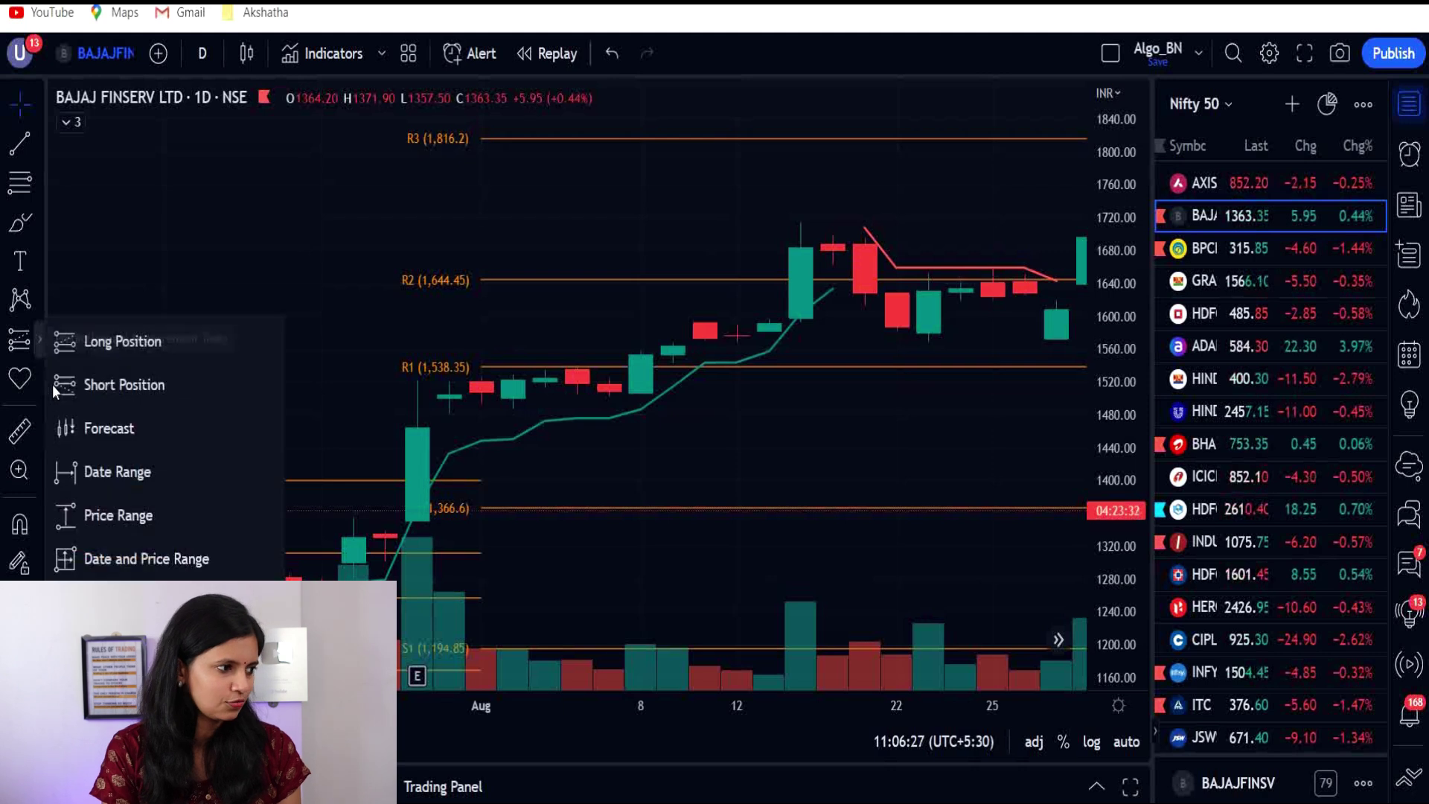
click(116, 338)
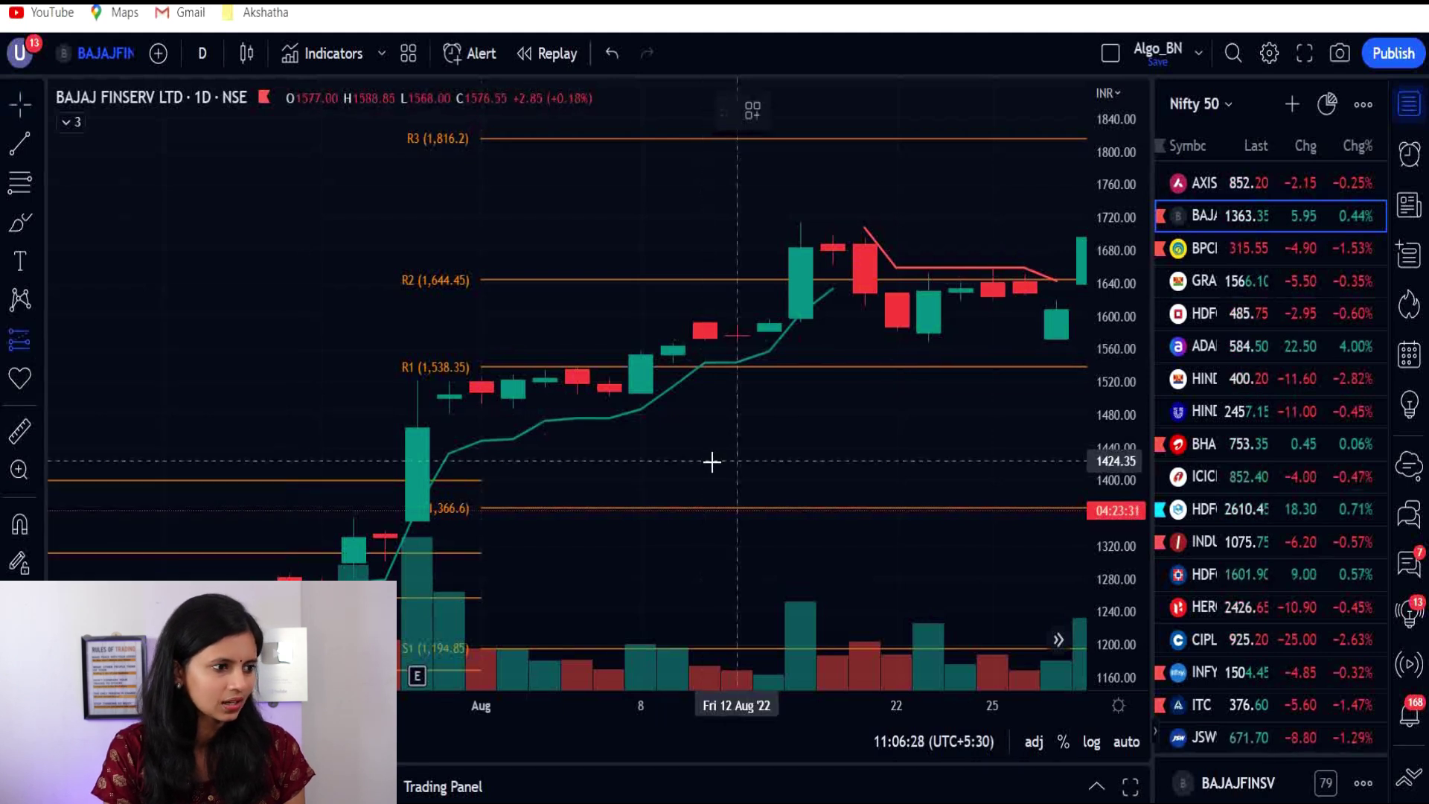
click(638, 344)
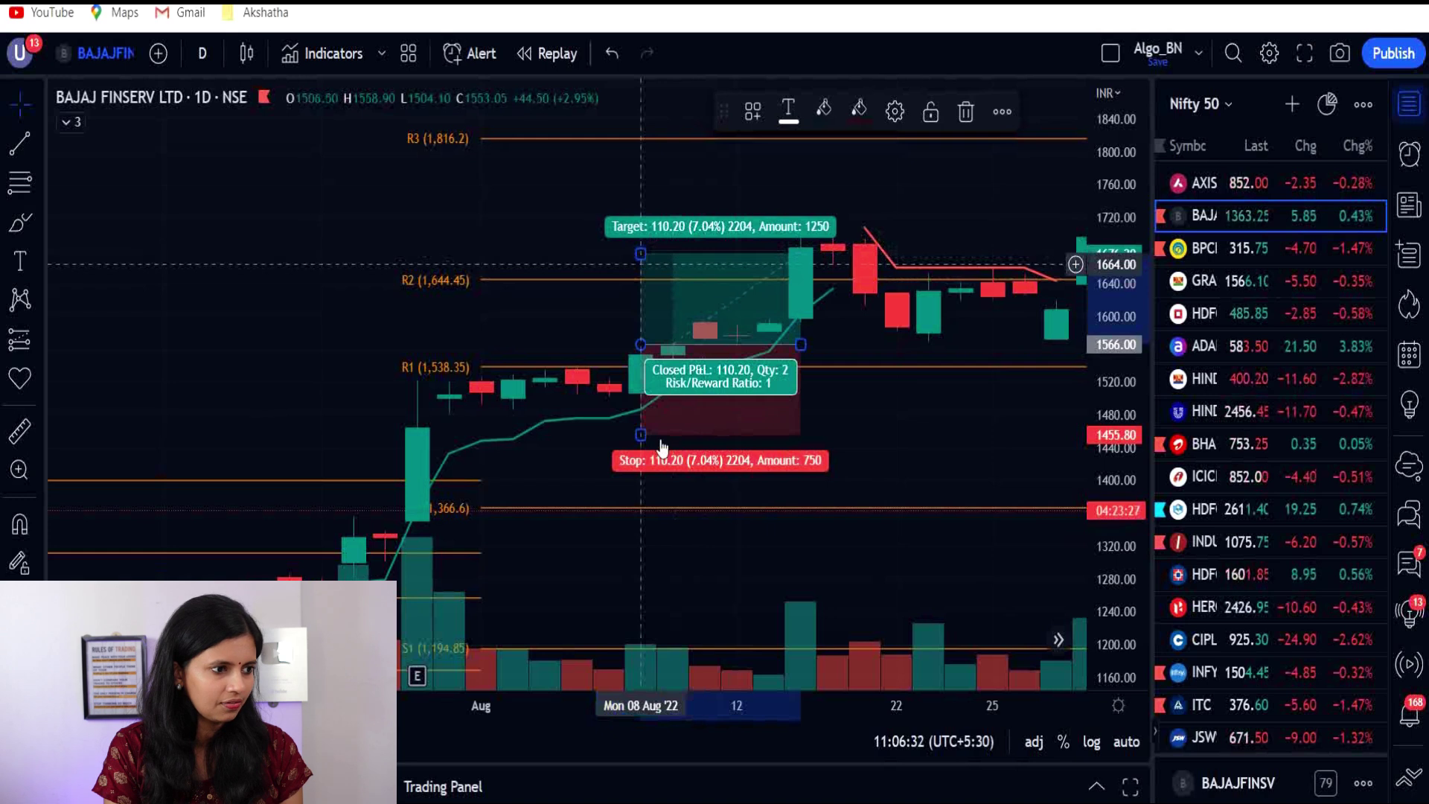
drag(645, 402, 645, 339)
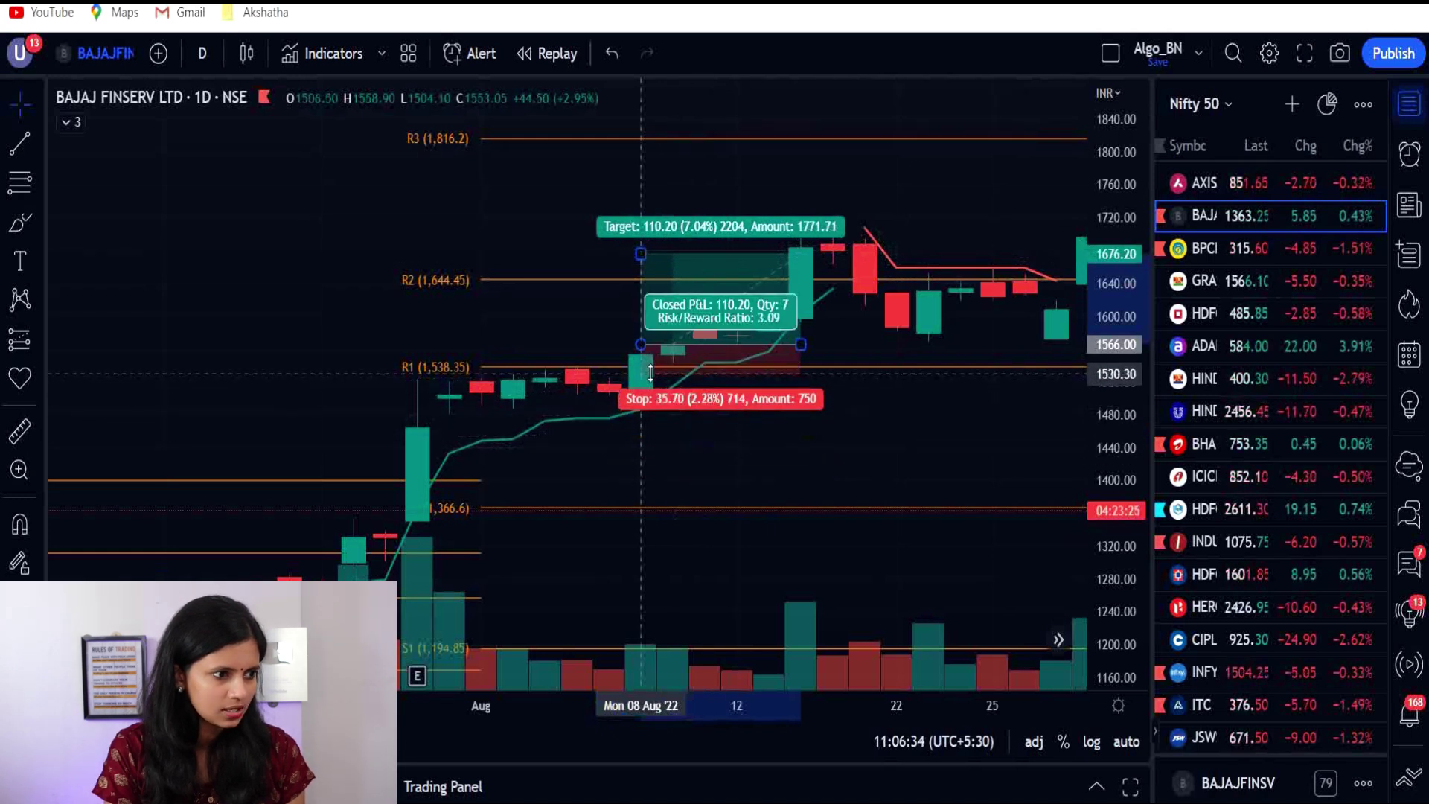
drag(642, 227, 641, 138)
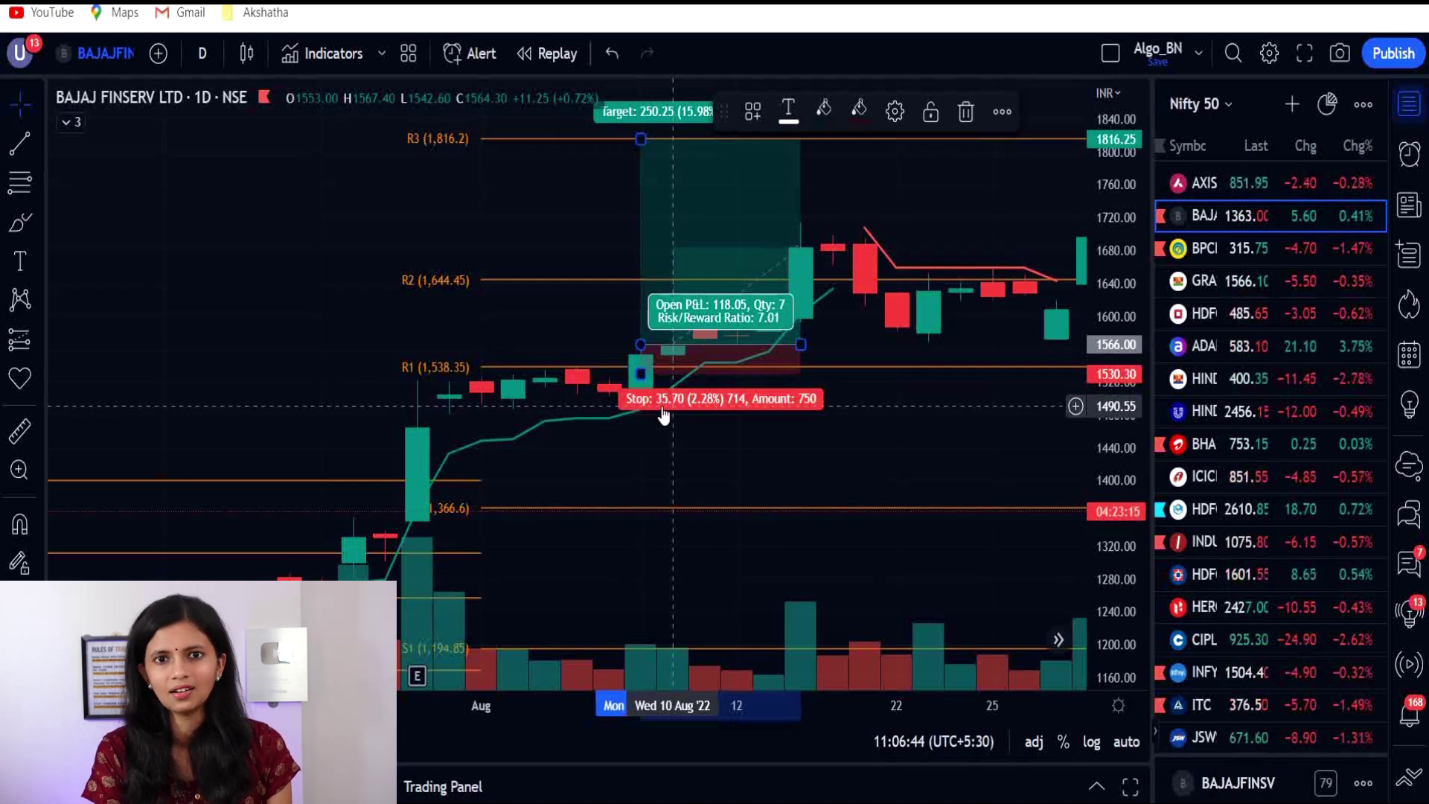
mouse_move(641, 139)
mouse_down()
mouse_move(649, 255)
mouse_move(642, 231)
mouse_up()
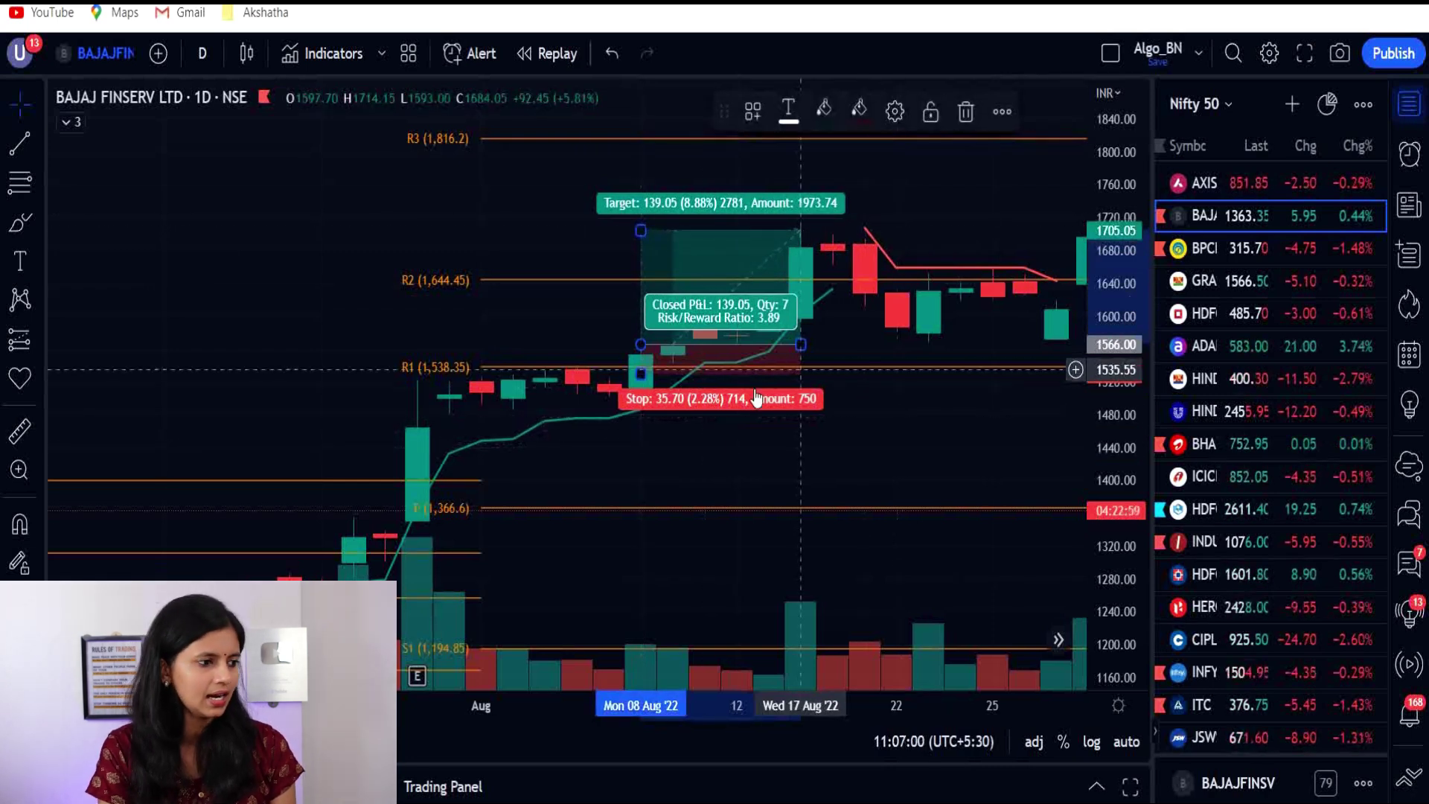
- Switch the chart to Bharat Petroleum and examine its August 2022 candles against the Supertrend and the R1 to R3 pivots
mouse_move(275, 357)
mouse_down()
mouse_move(446, 191)
mouse_move(549, 482)
mouse_up()
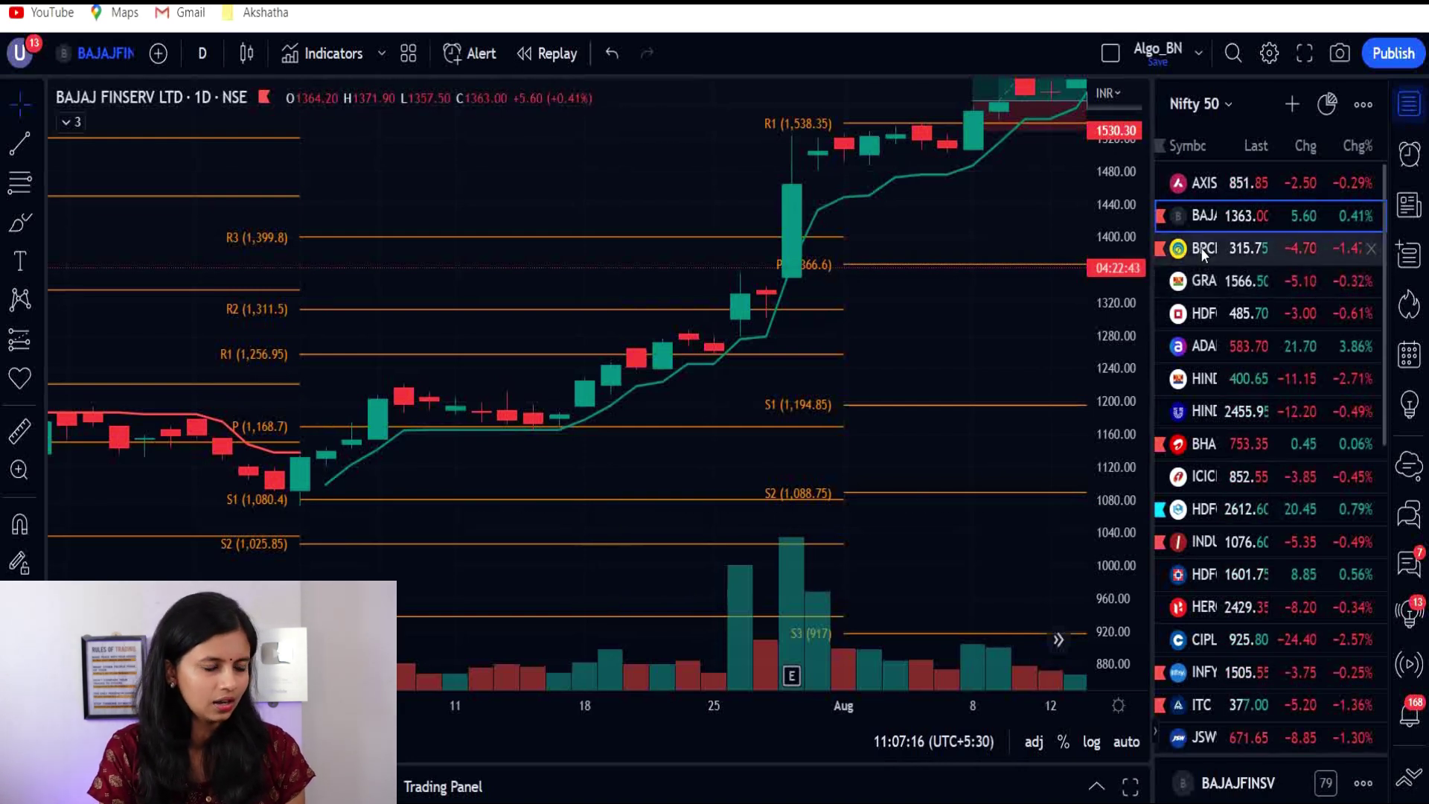
key(Down)
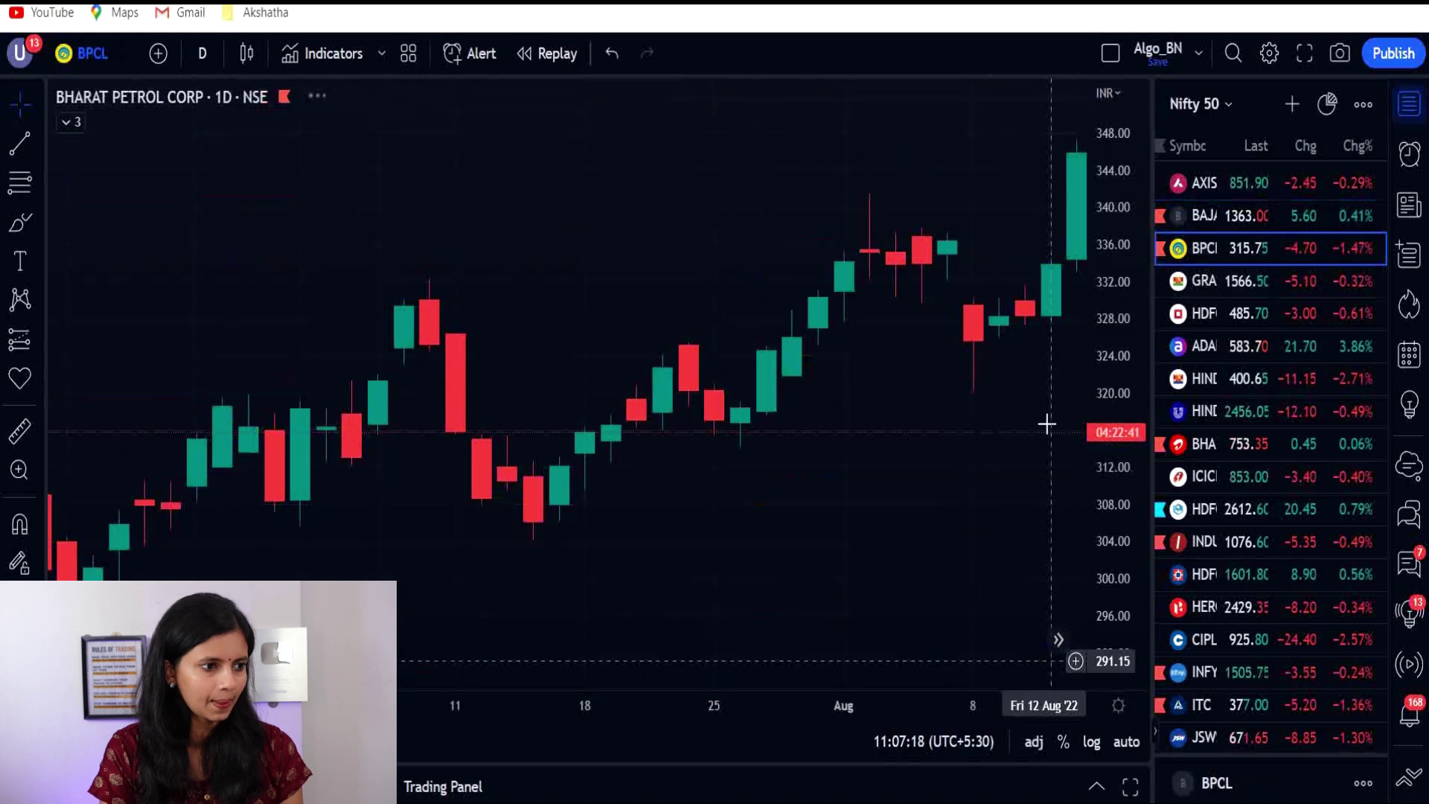
drag(887, 405, 526, 327)
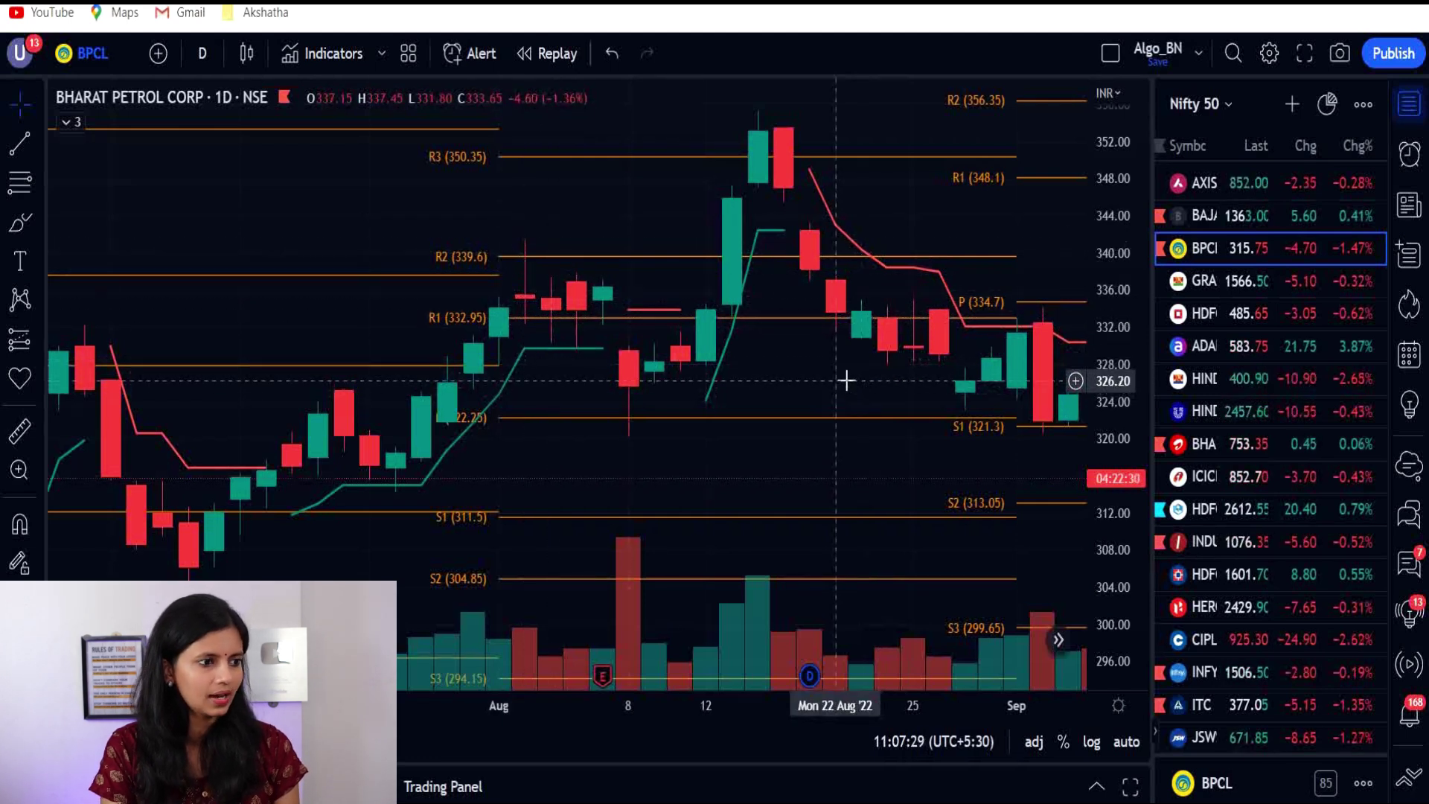
scroll(469, 303, up, 1)
scroll(402, 415, up, 1)
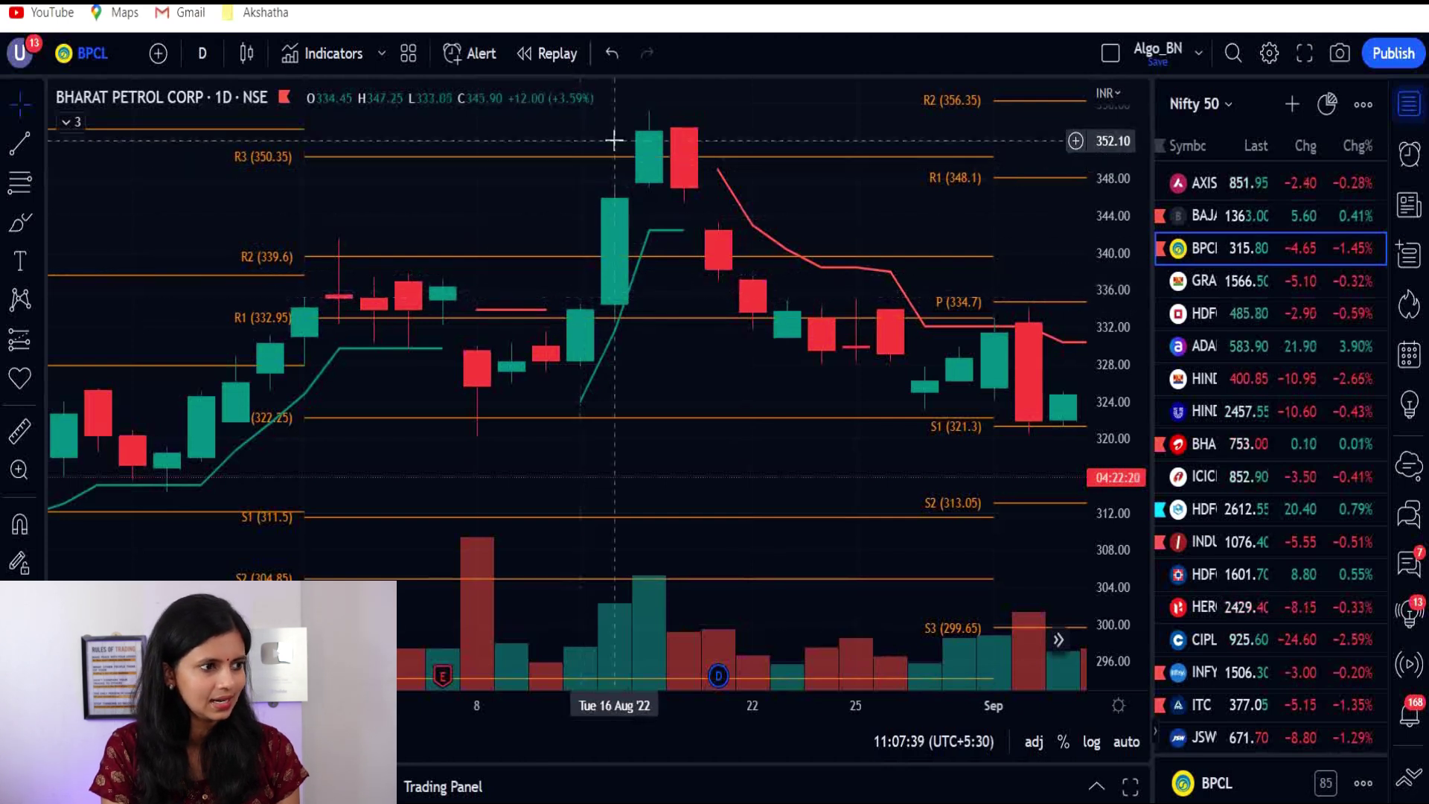
scroll(663, 484, down, 3)
- Examine Bharat Petroleum's September 2022 to January 2023 candles for Supertrend reversals and pivot level breakouts
drag(908, 473, 549, 456)
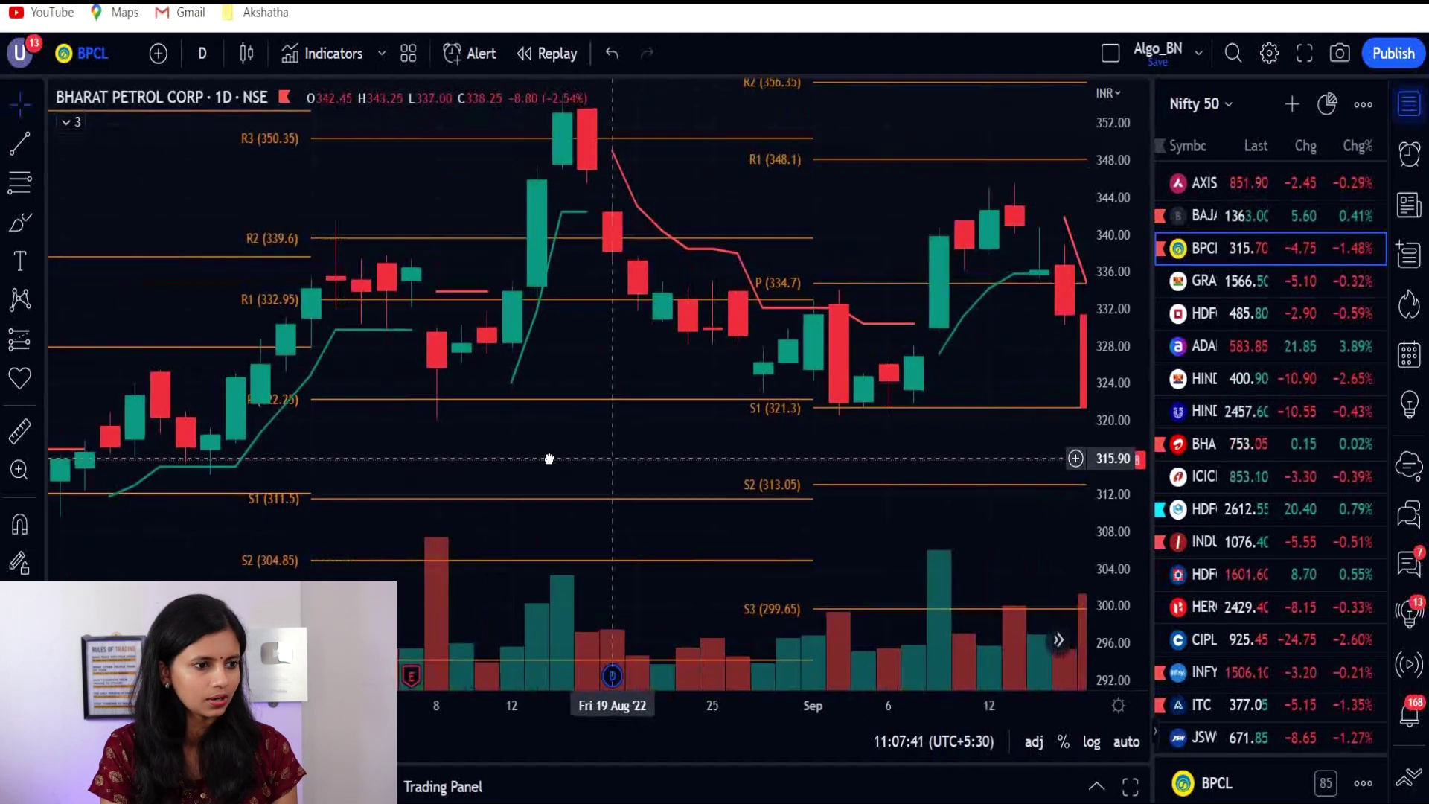
drag(855, 520, 659, 491)
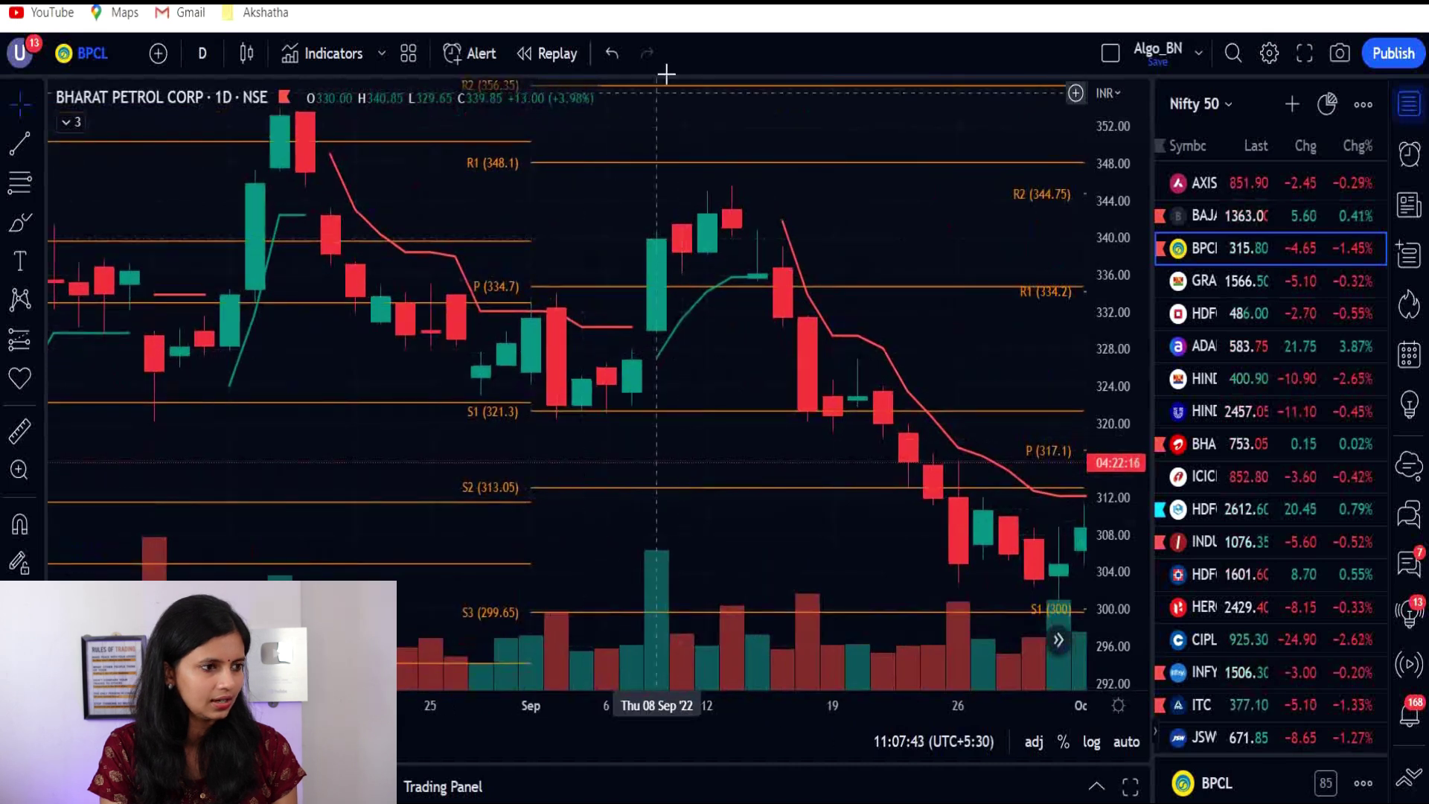
drag(963, 652, 644, 531)
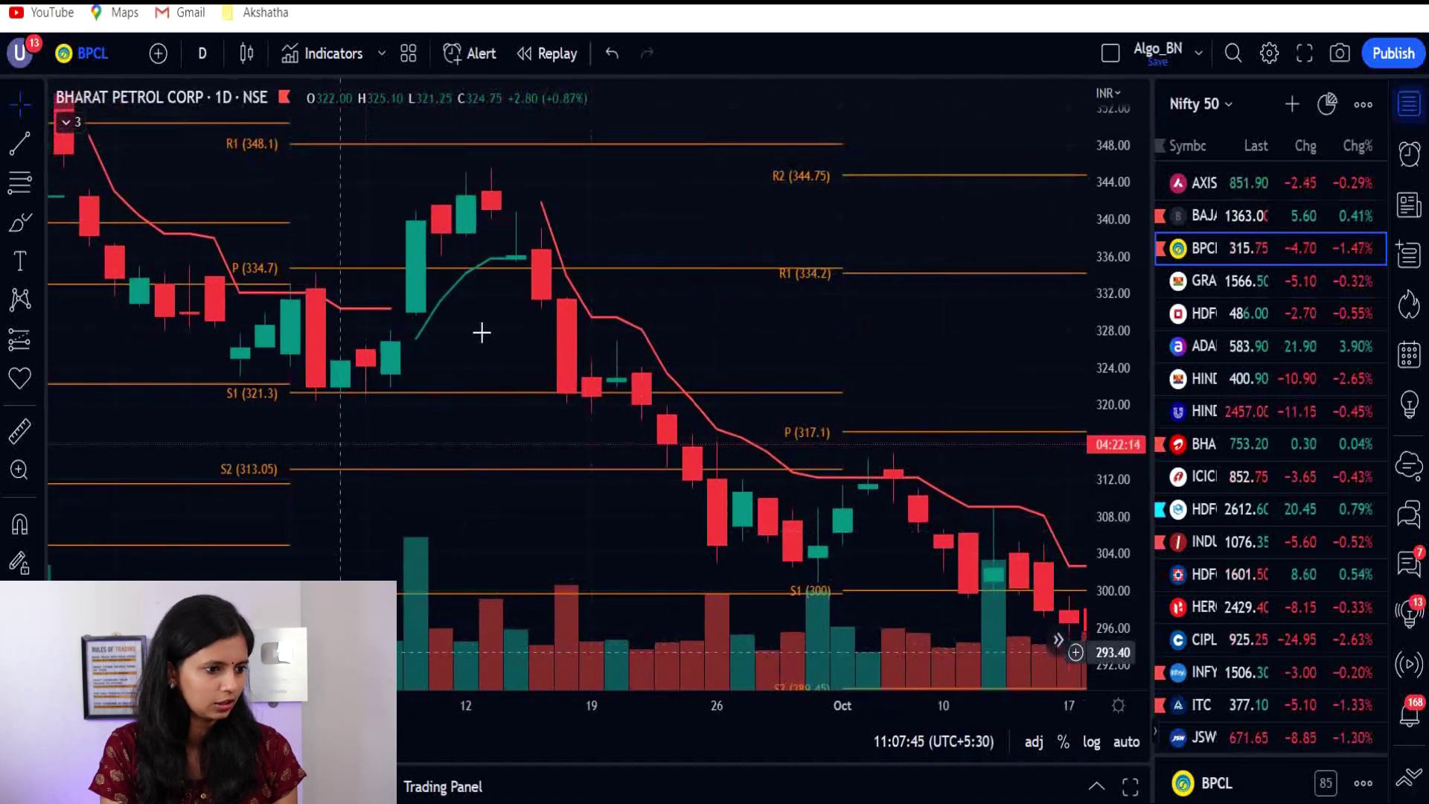
drag(1015, 414, 801, 376)
drag(1080, 514, 842, 505)
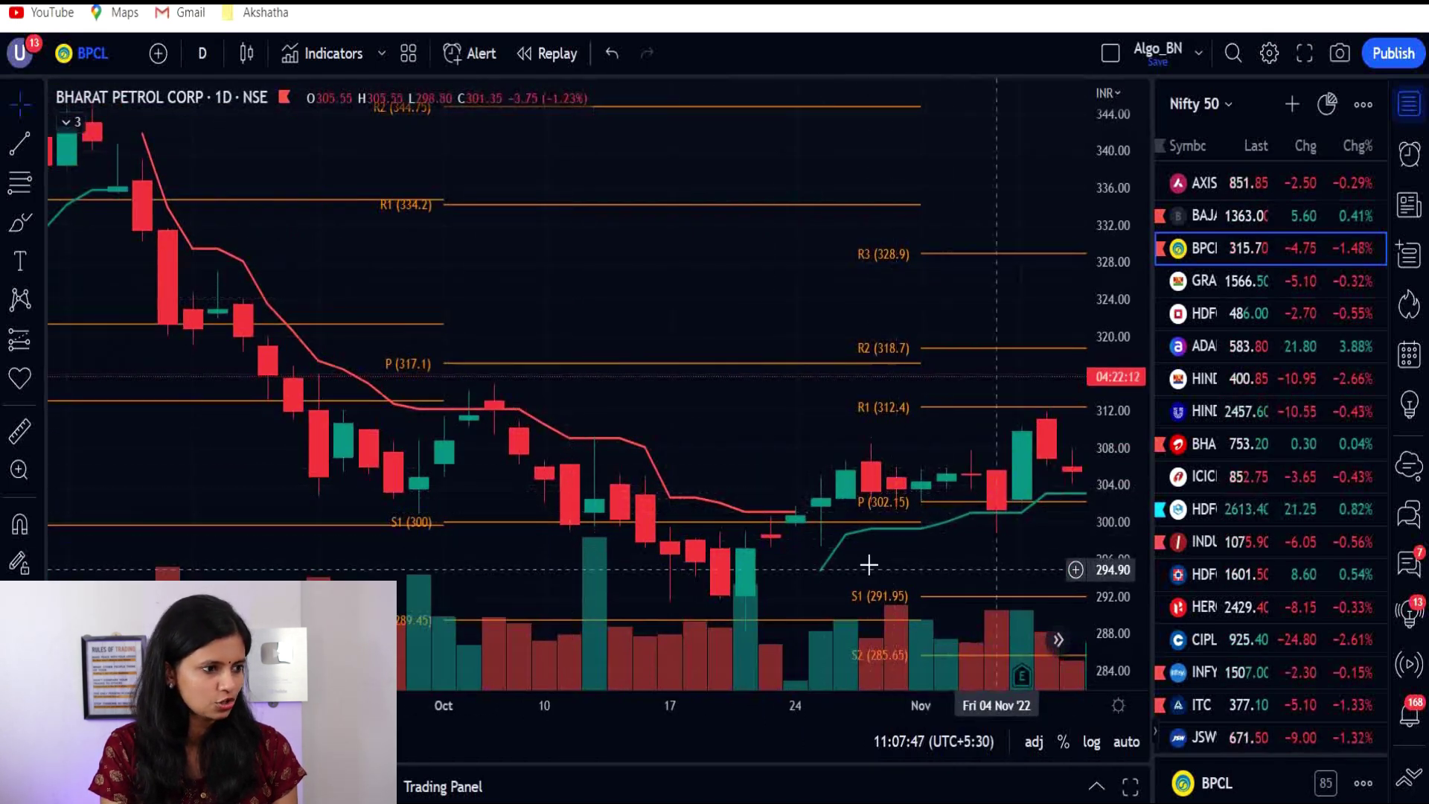
drag(973, 551, 616, 543)
drag(825, 523, 654, 568)
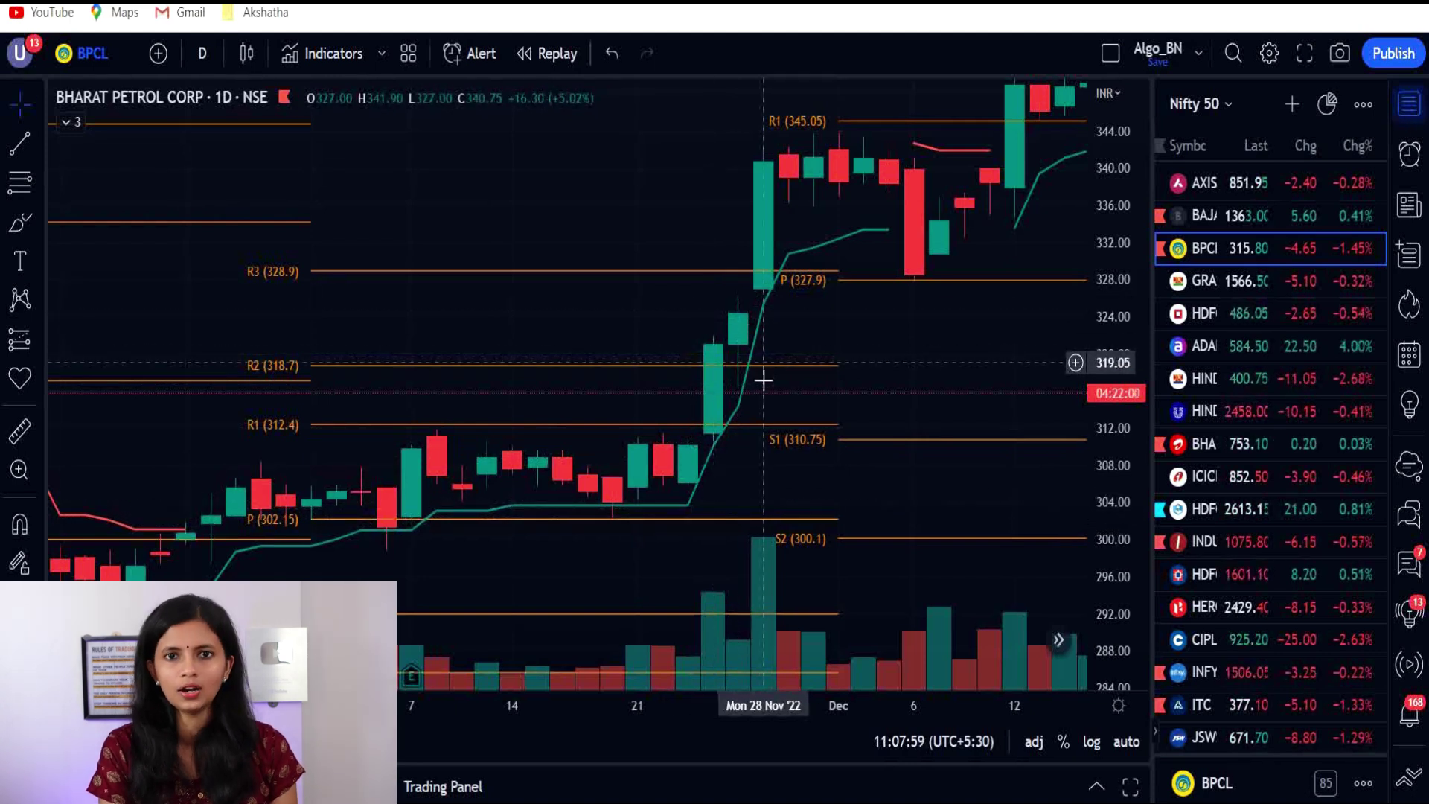
drag(973, 367, 625, 462)
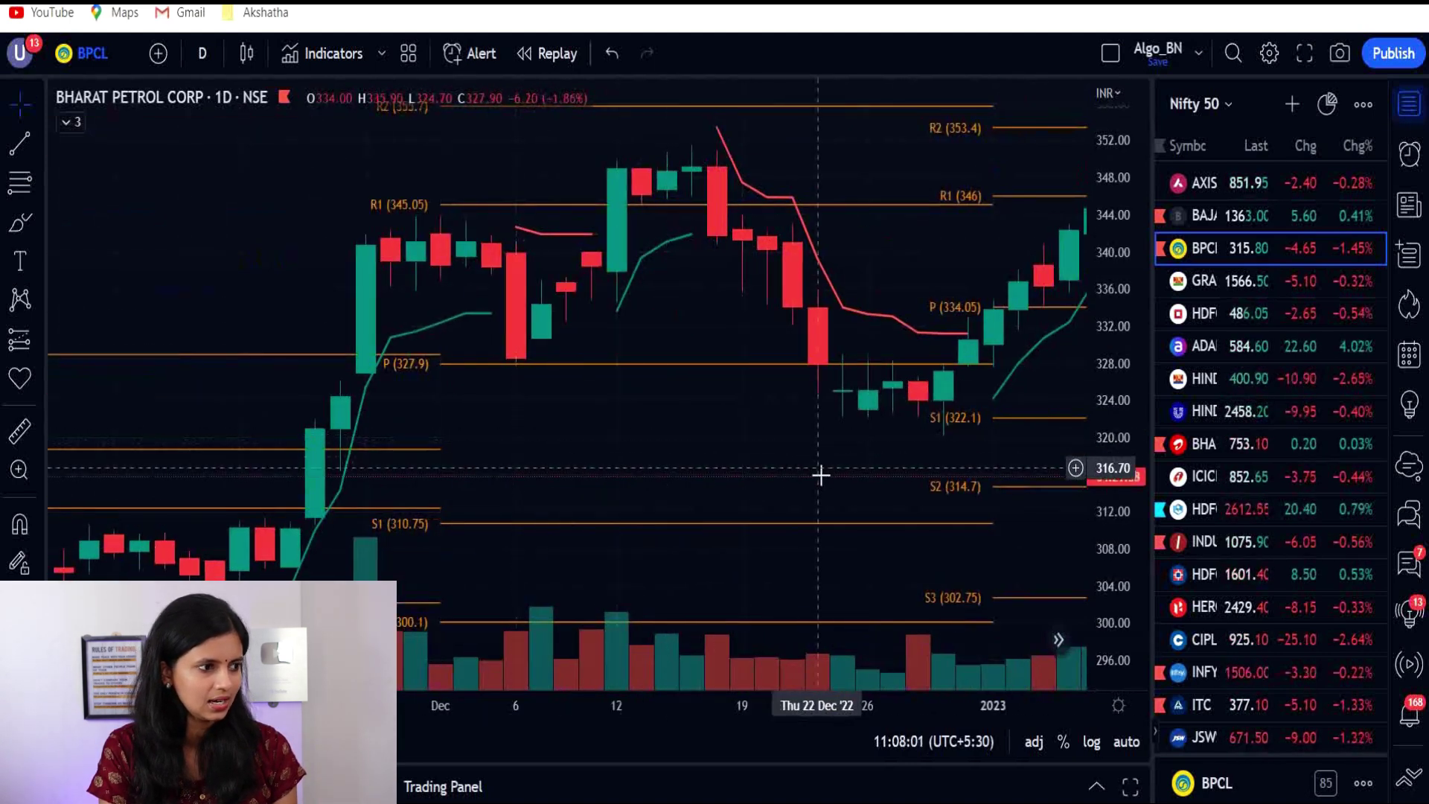
drag(727, 357, 779, 568)
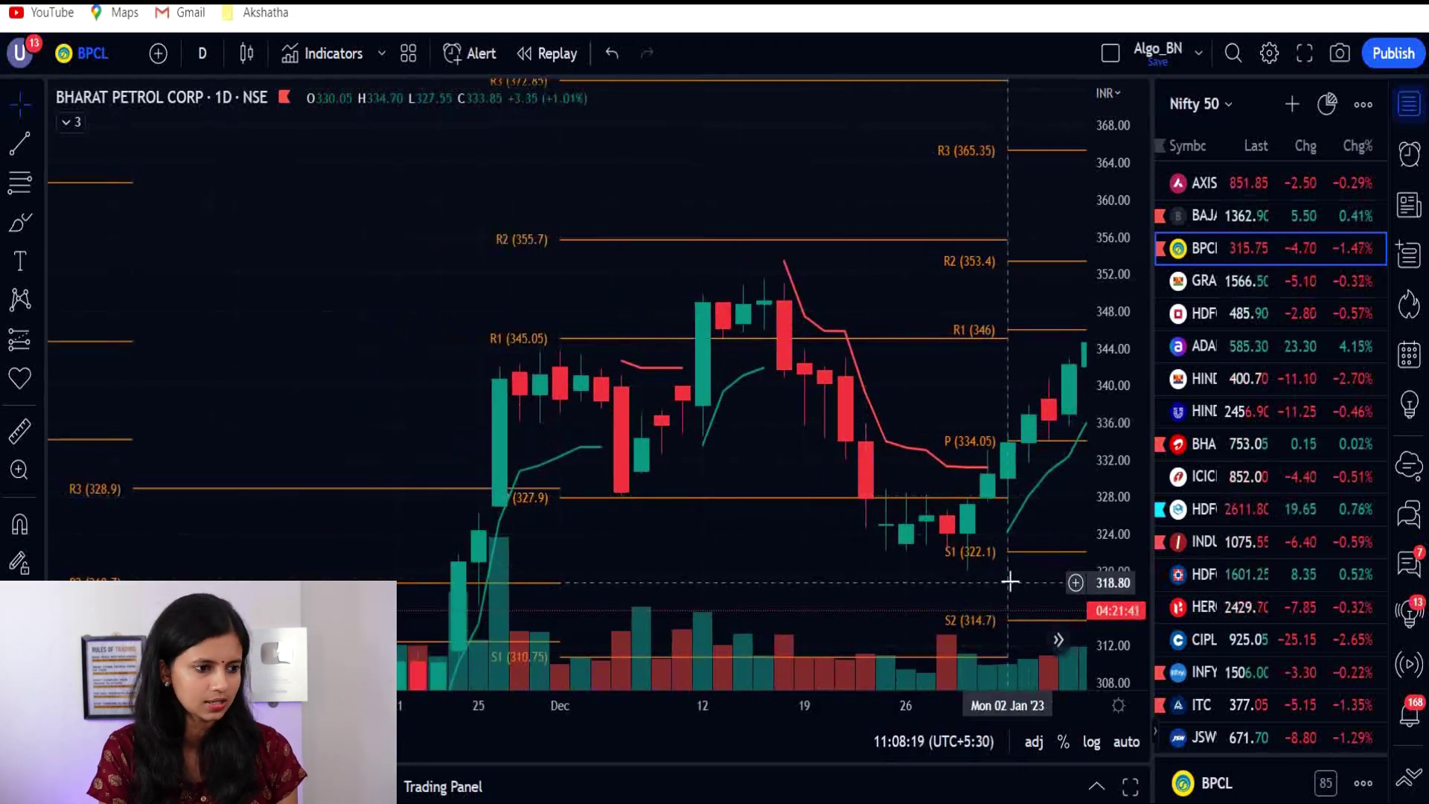
- Switch the chart to HDFC Life Insurance and examine its December 2022 and January 2023 candles against the Supertrend and pivots
key(Down)
key(Down)
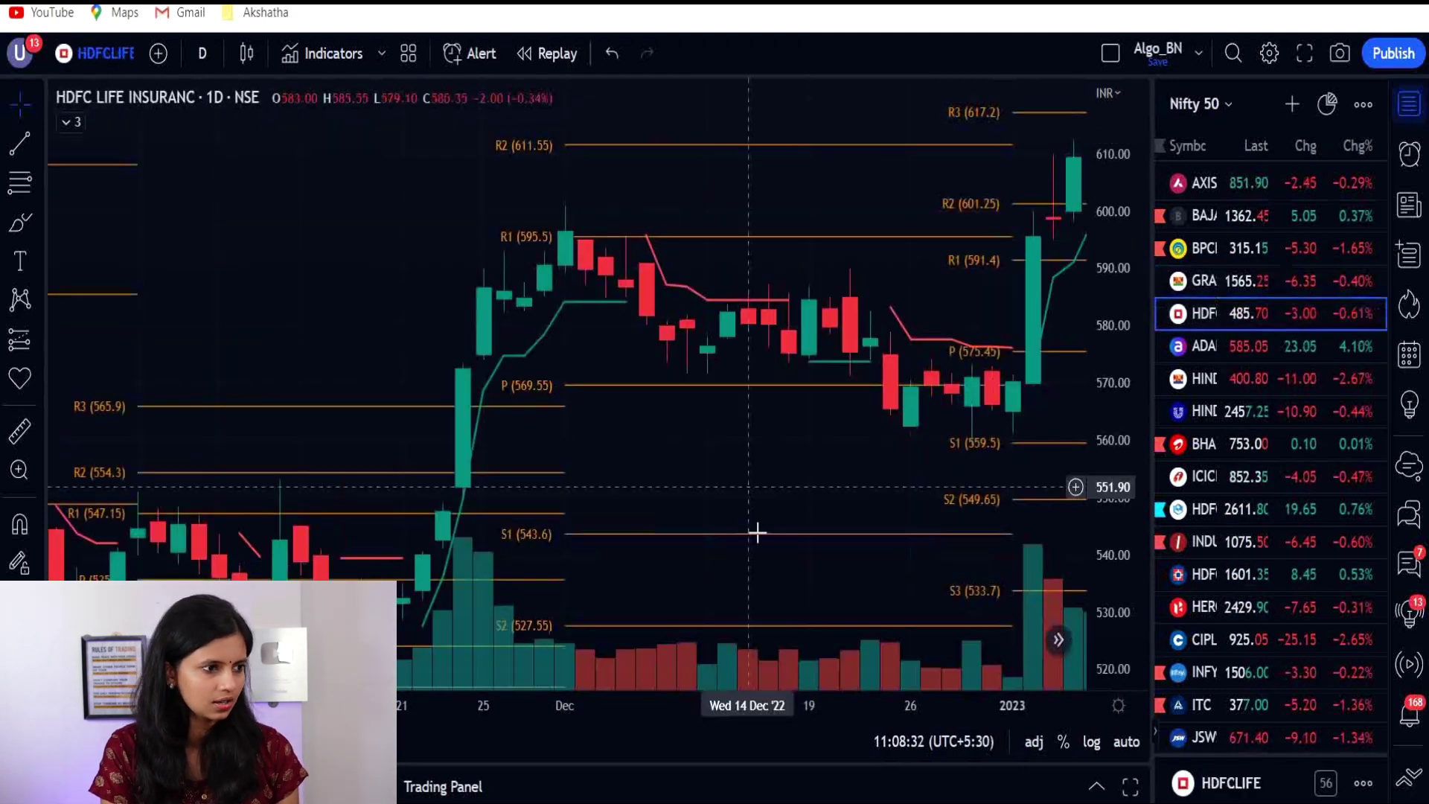
scroll(819, 533, up, 2)
drag(1042, 361, 802, 435)
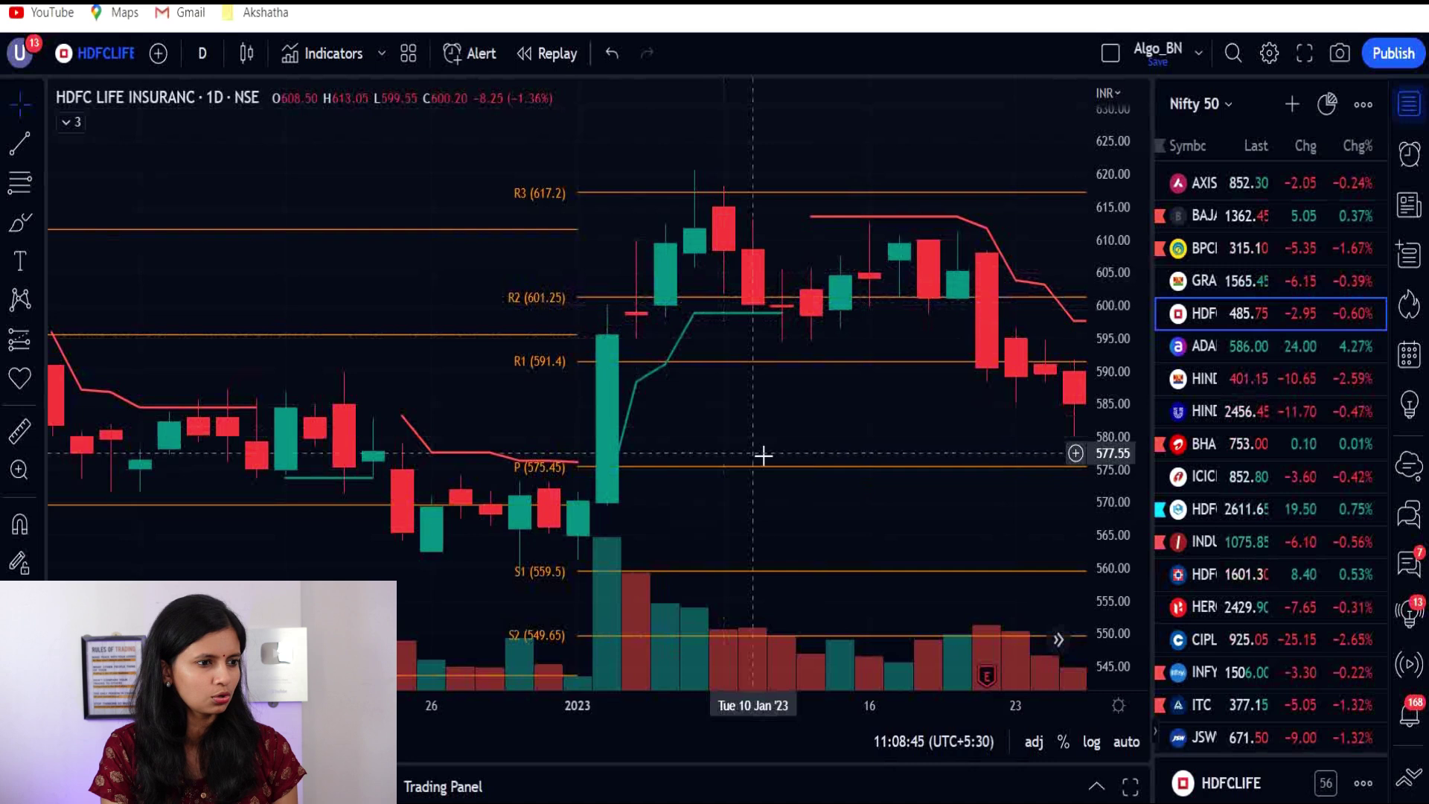
scroll(762, 456, down, 4)
drag(656, 507, 829, 389)
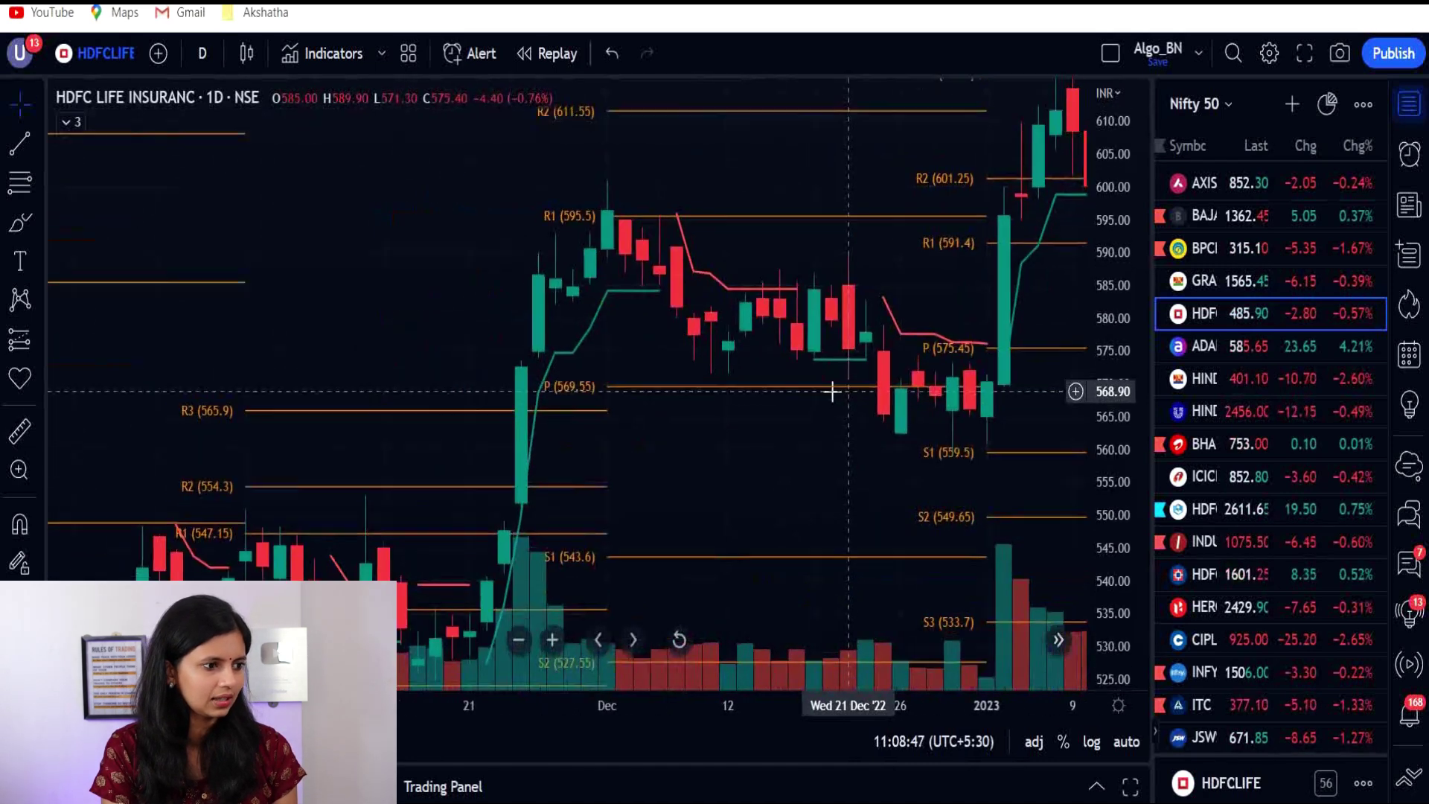
- Examine HDFC Life's candles from November 2022 back to March 2022 for Supertrend signals around the pivot levels
drag(373, 510, 658, 360)
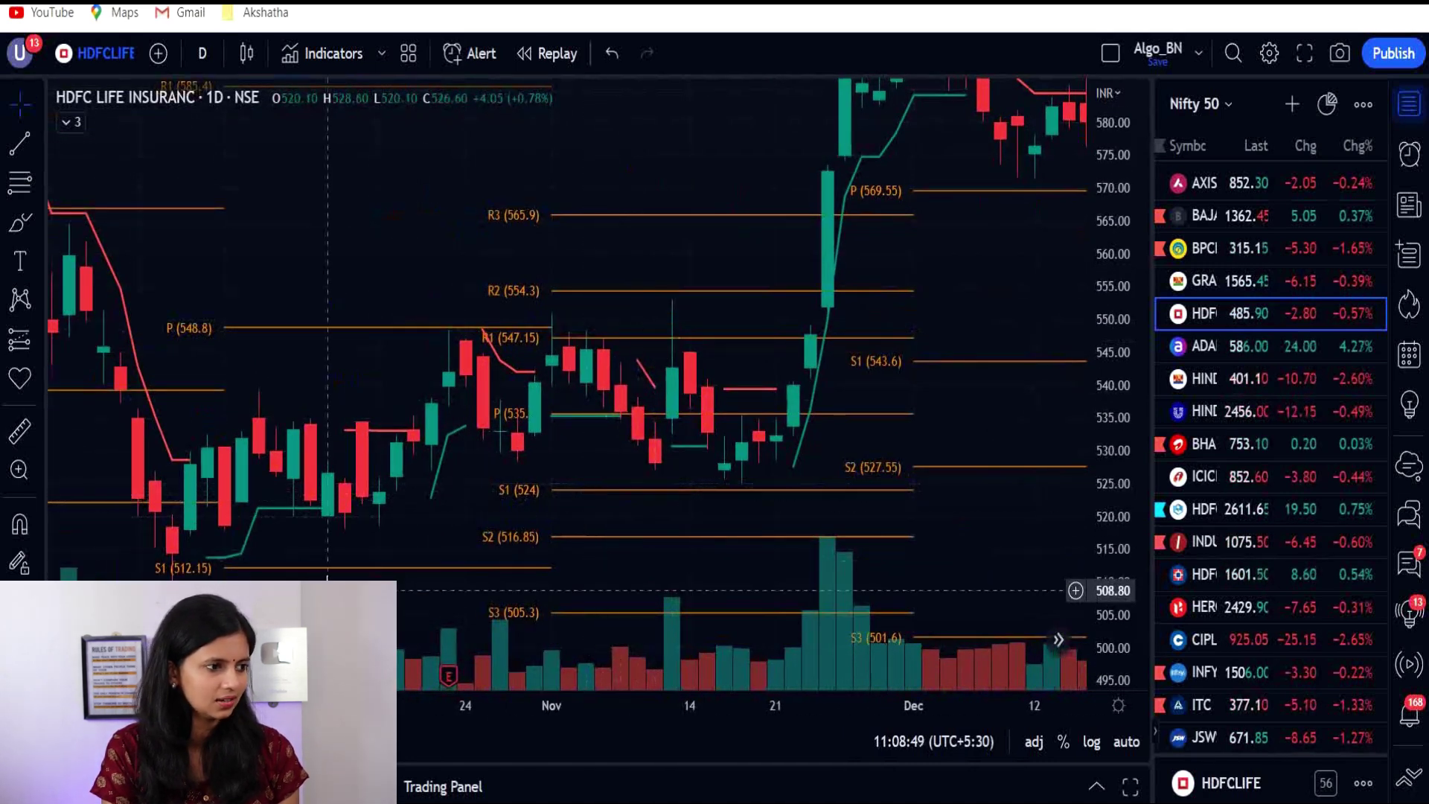
drag(107, 449, 808, 320)
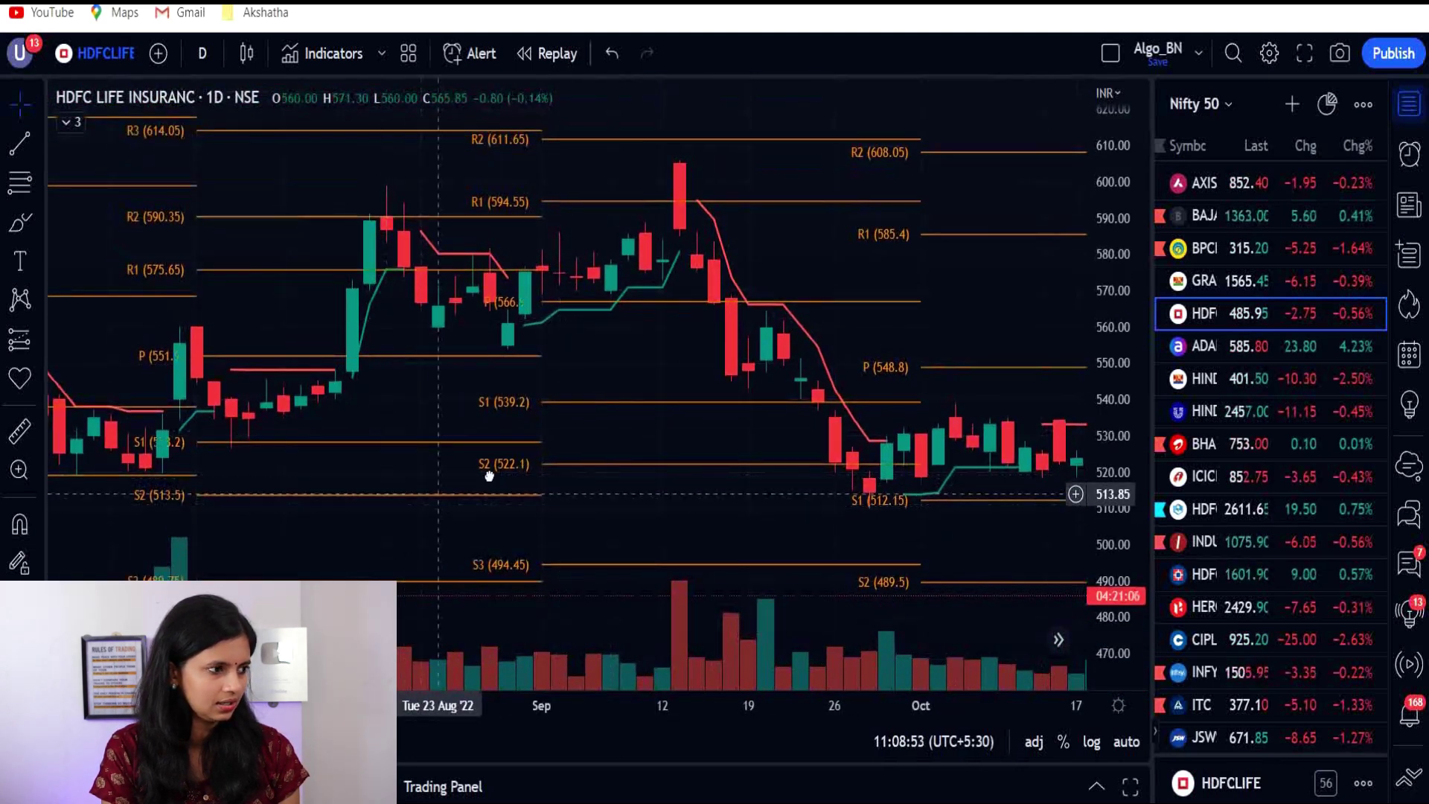
drag(485, 466, 756, 399)
drag(417, 417, 711, 417)
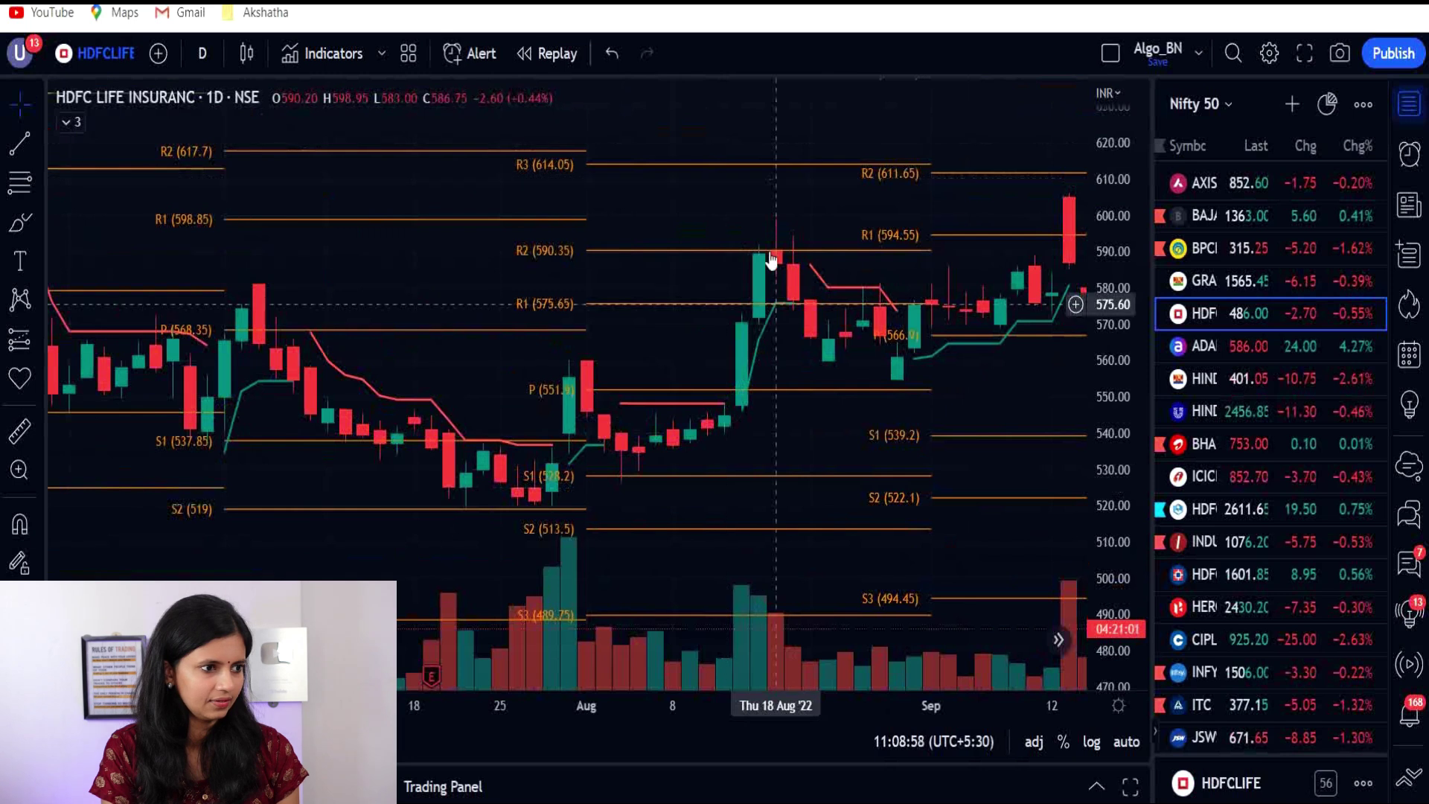
drag(511, 526, 670, 510)
drag(320, 483, 724, 198)
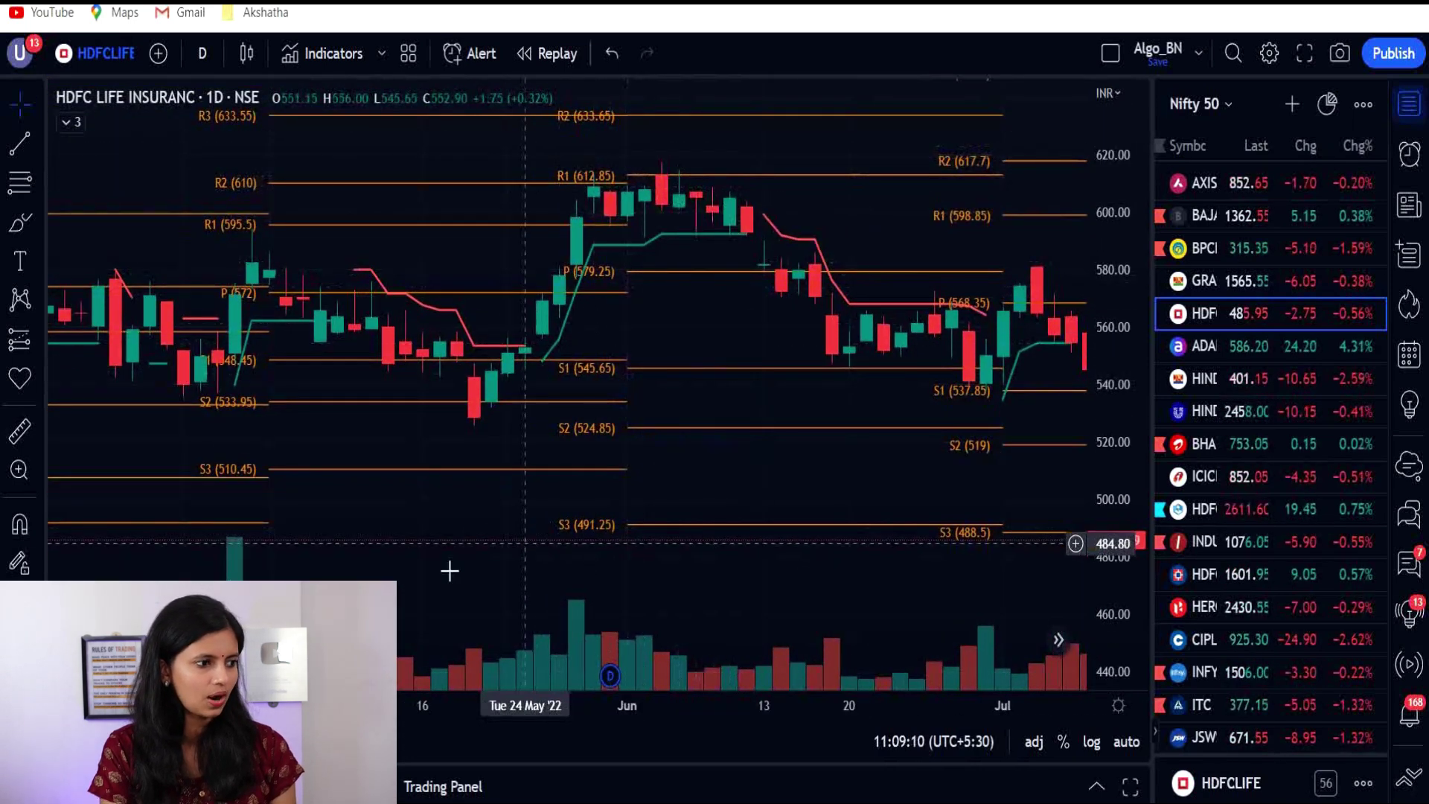
drag(507, 501, 717, 469)
drag(422, 516, 626, 478)
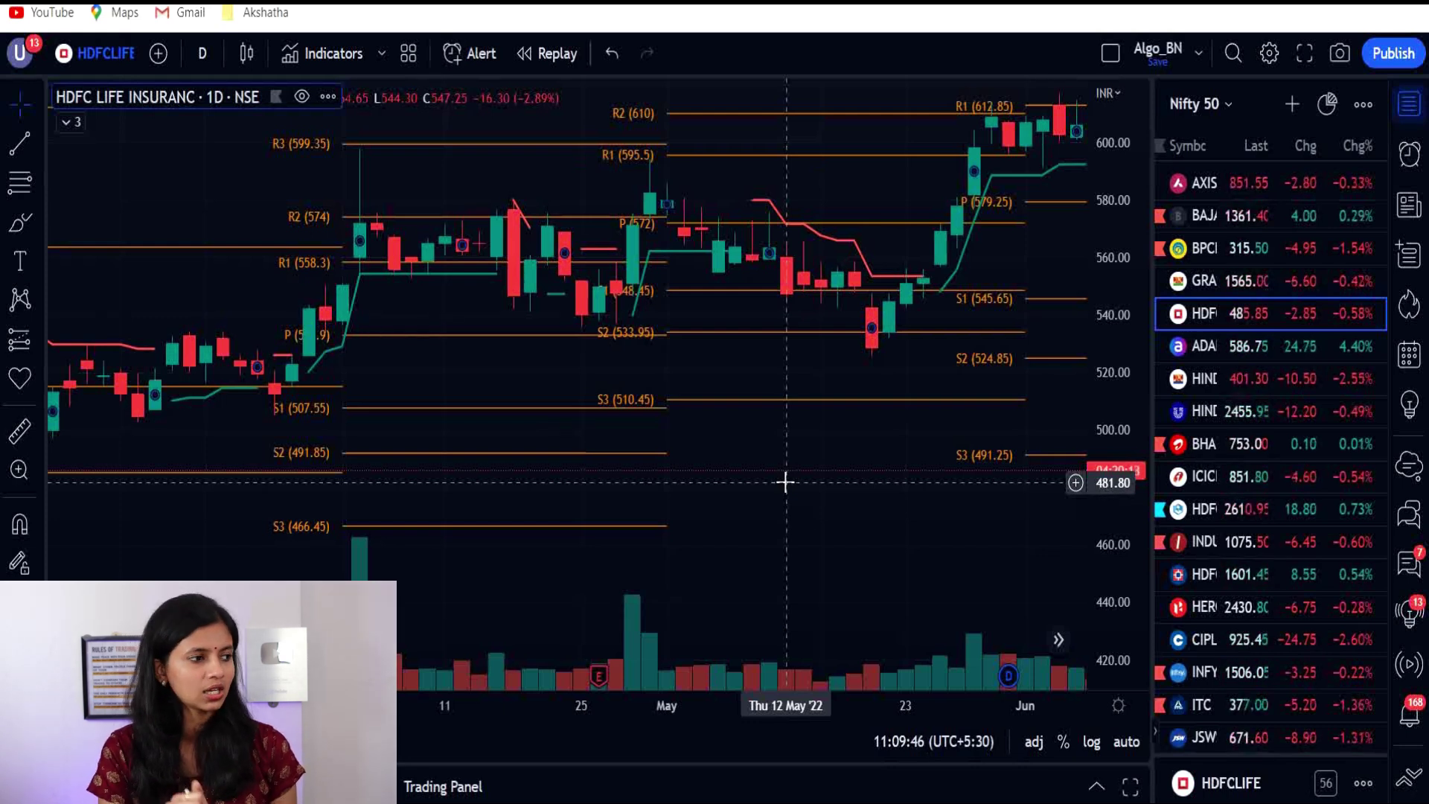
scroll(766, 466, down, 2)
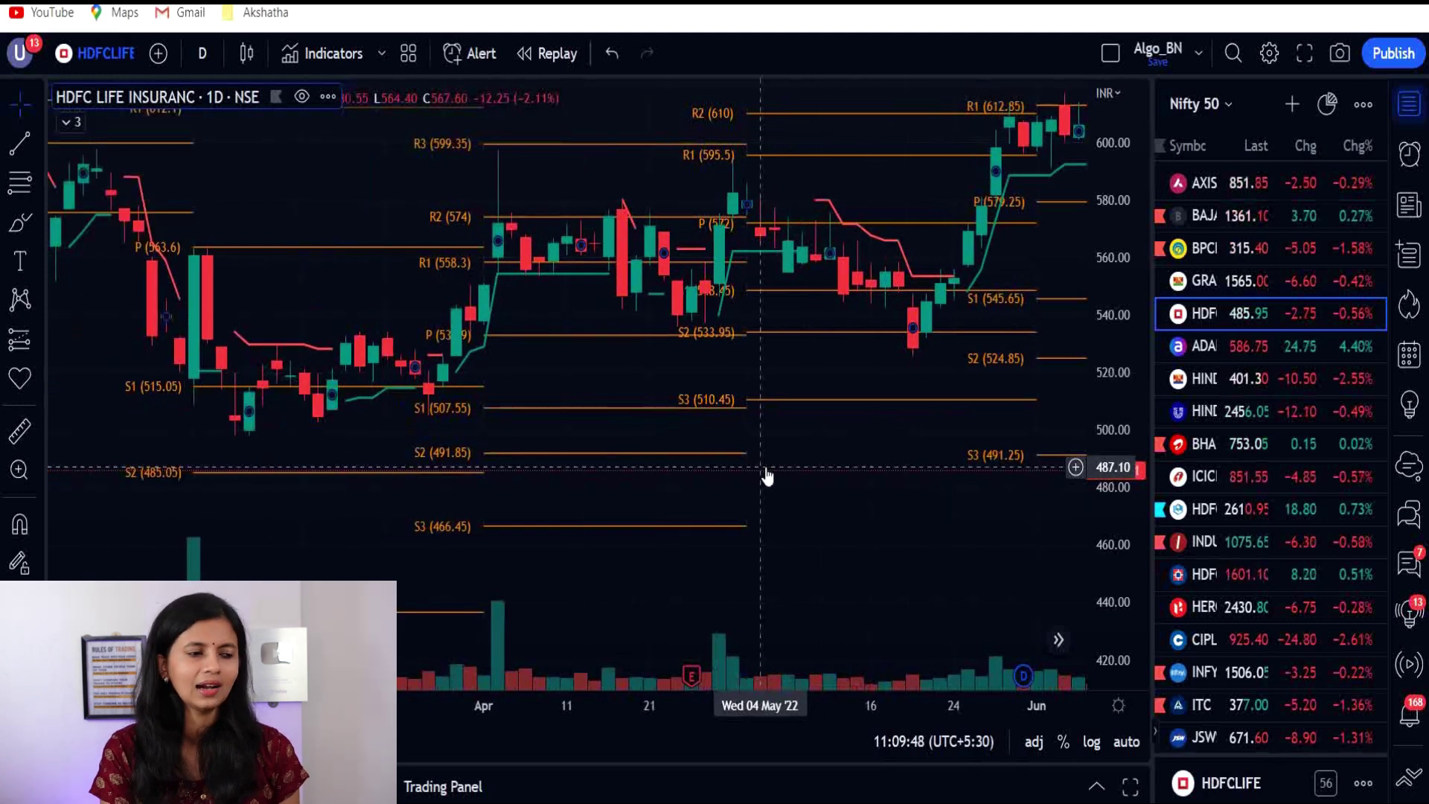